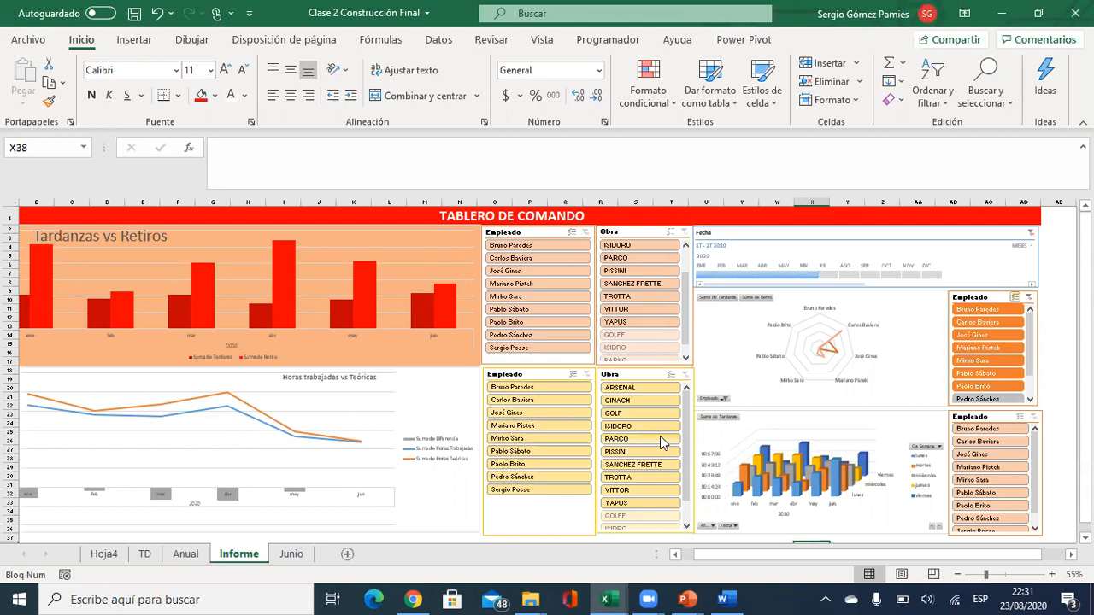
# Switch from the Excel dashboard to the 'Informe de Empleados del mes de MAYO del 2020' Word report.
pyautogui.click(725, 599)
pyautogui.scroll(-1, 547, 300)
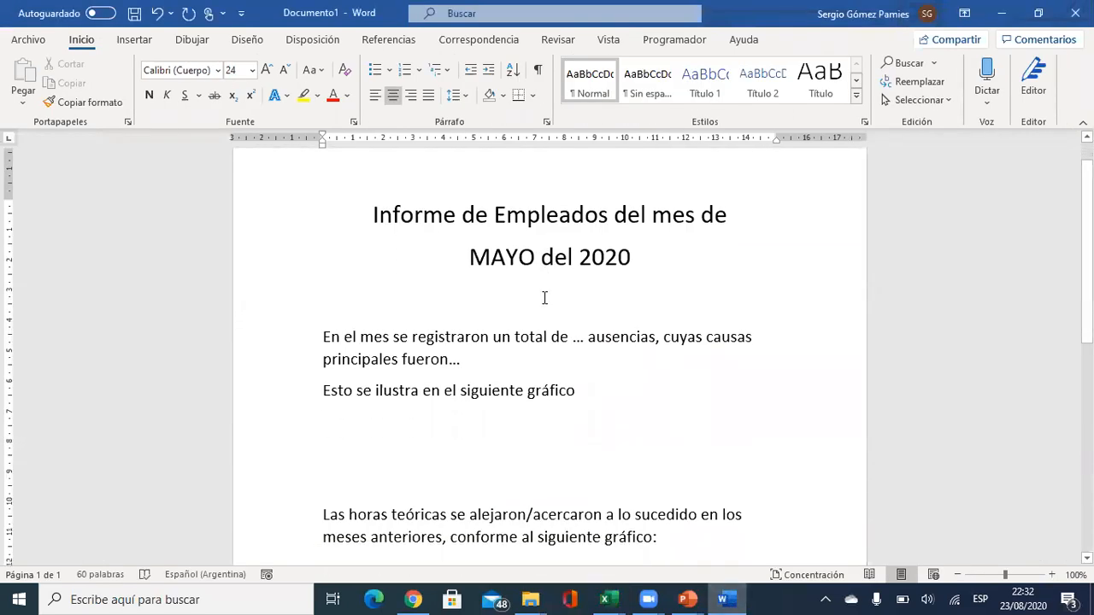
# Add a right-aligned, smaller-font 'Ciudad, Fecha' line above the report title.
pyautogui.click(361, 203)
pyautogui.press('Return')
pyautogui.press('Return')
pyautogui.click(448, 220)
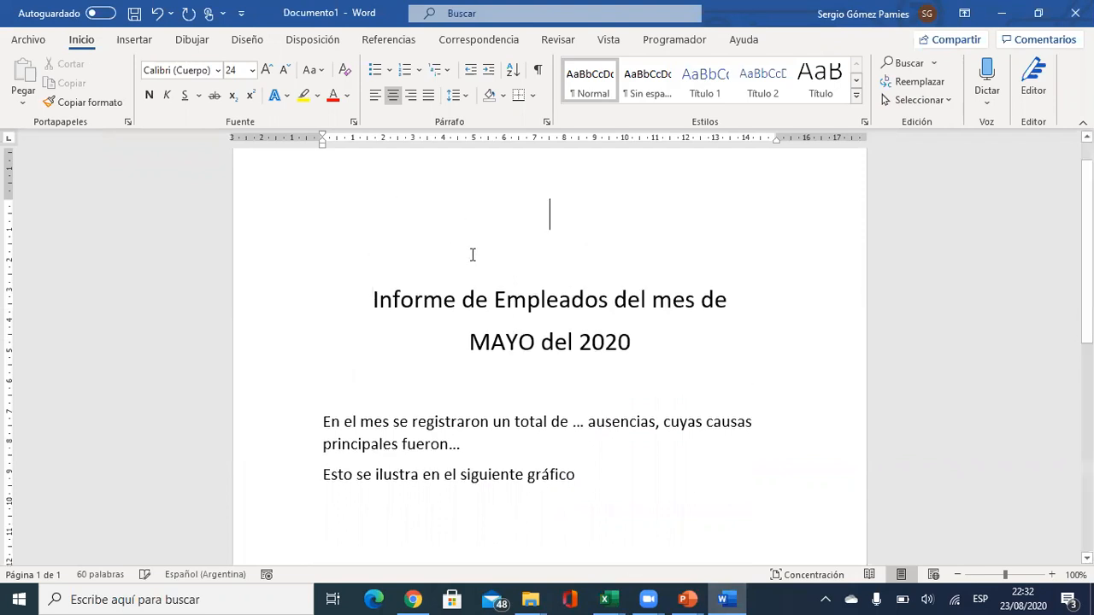
pyautogui.click(411, 95)
pyautogui.click(284, 70)
pyautogui.click(284, 70)
pyautogui.click(285, 70)
pyautogui.click(285, 70)
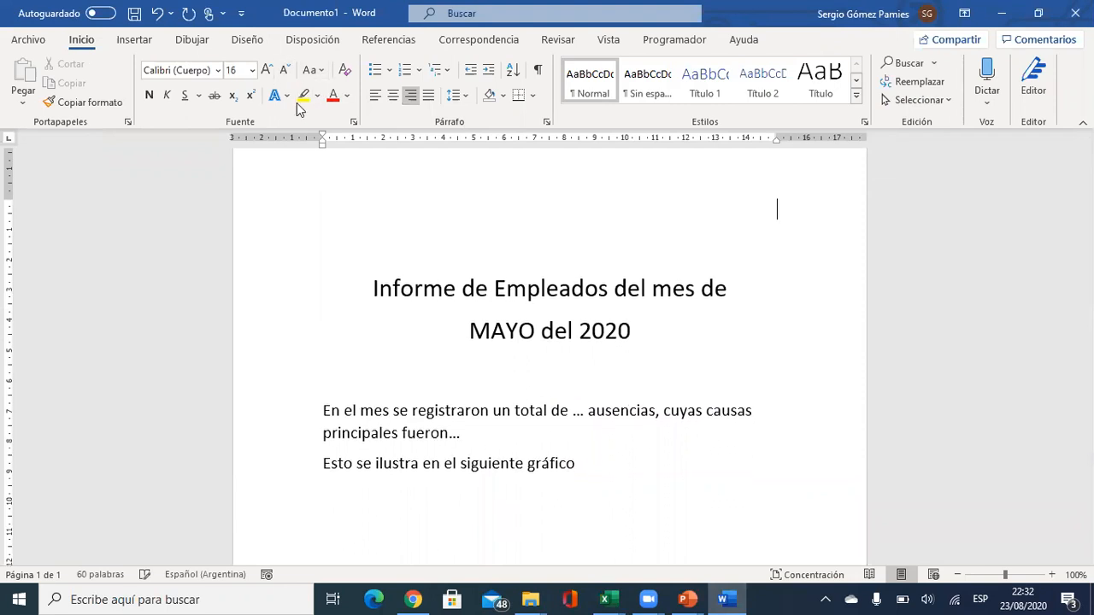
pyautogui.write('Ciudad, Fecha')
pyautogui.press('BackSpace')
pyautogui.press('BackSpace')
pyautogui.write('ha')
# Look over the title's MAYO and the two introductory paragraphs, then return to Excel.
pyautogui.scroll(-2, 471, 340)
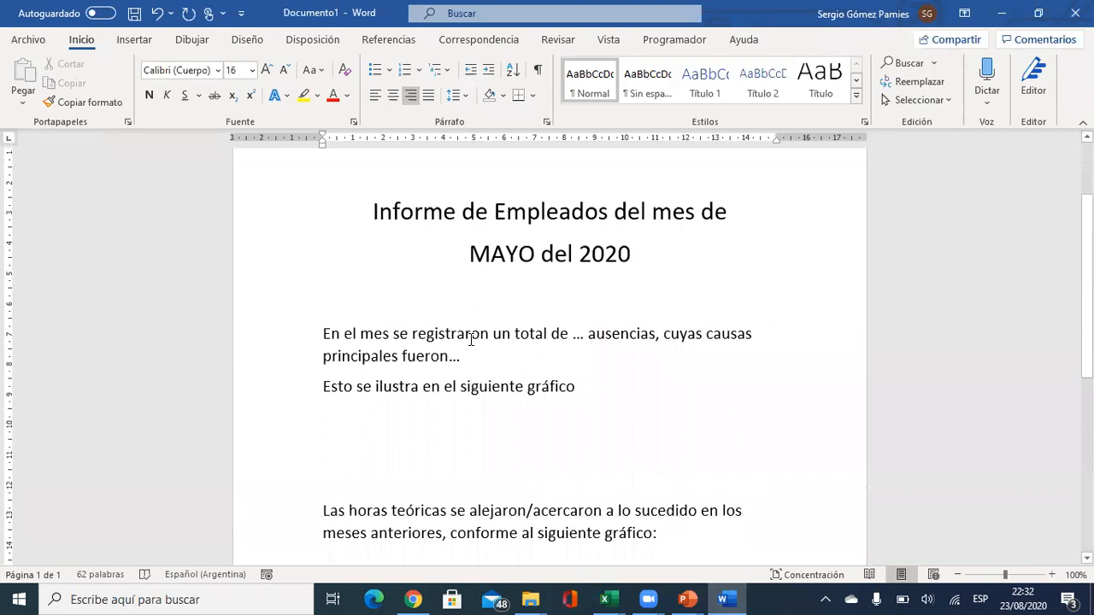
pyautogui.doubleClick(532, 253)
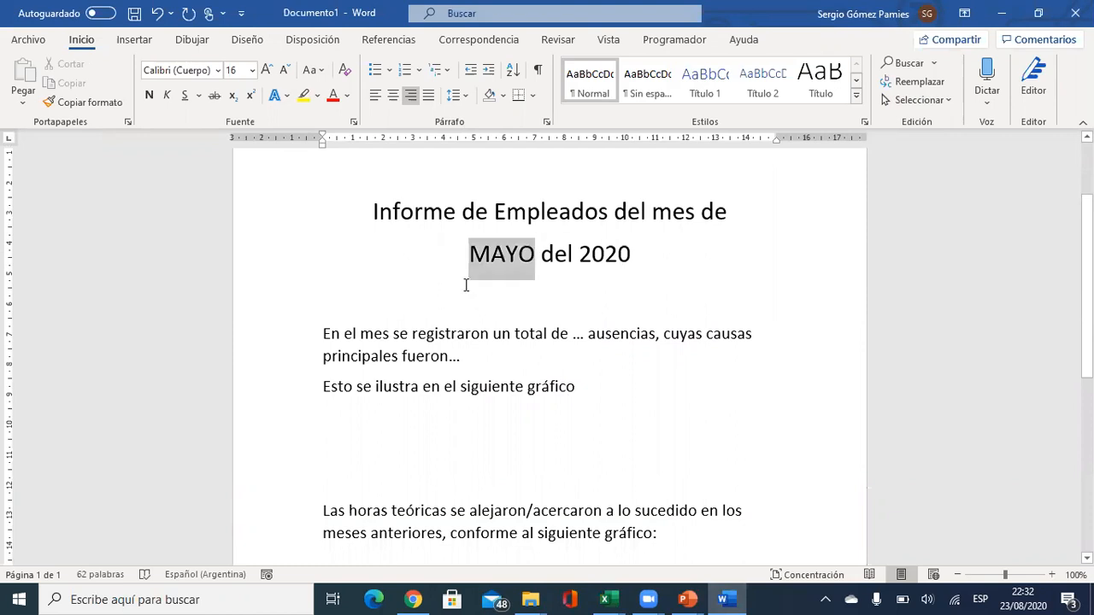
pyautogui.moveTo(579, 253); pyautogui.dragTo(632, 265)
pyautogui.click(432, 356)
pyautogui.scroll(-1, 542, 365)
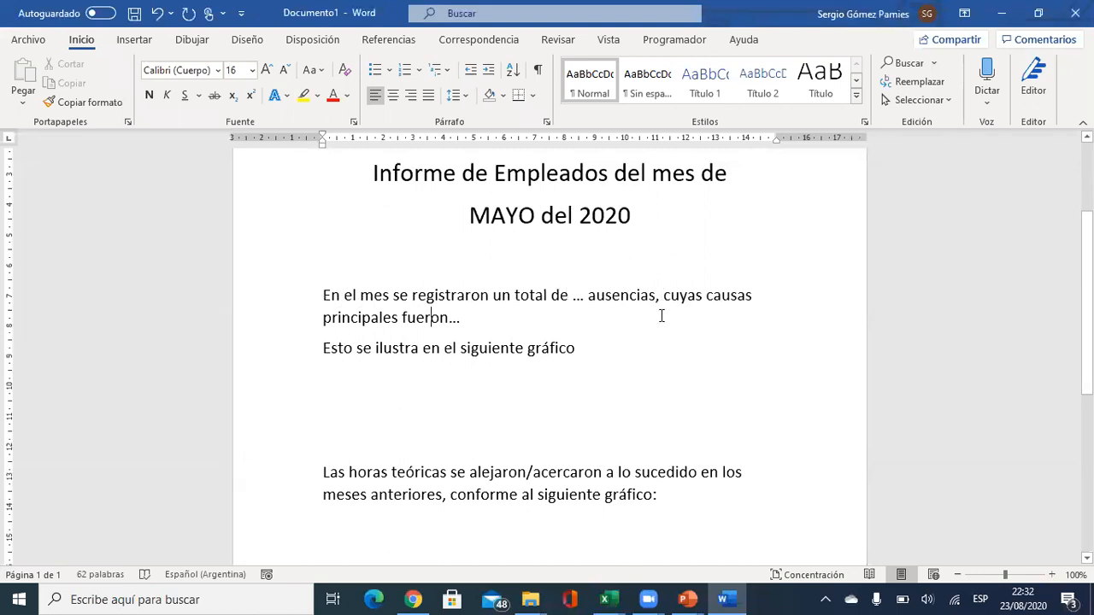
pyautogui.click(455, 324)
pyautogui.click(589, 351)
pyautogui.moveTo(586, 350); pyautogui.dragTo(332, 299)
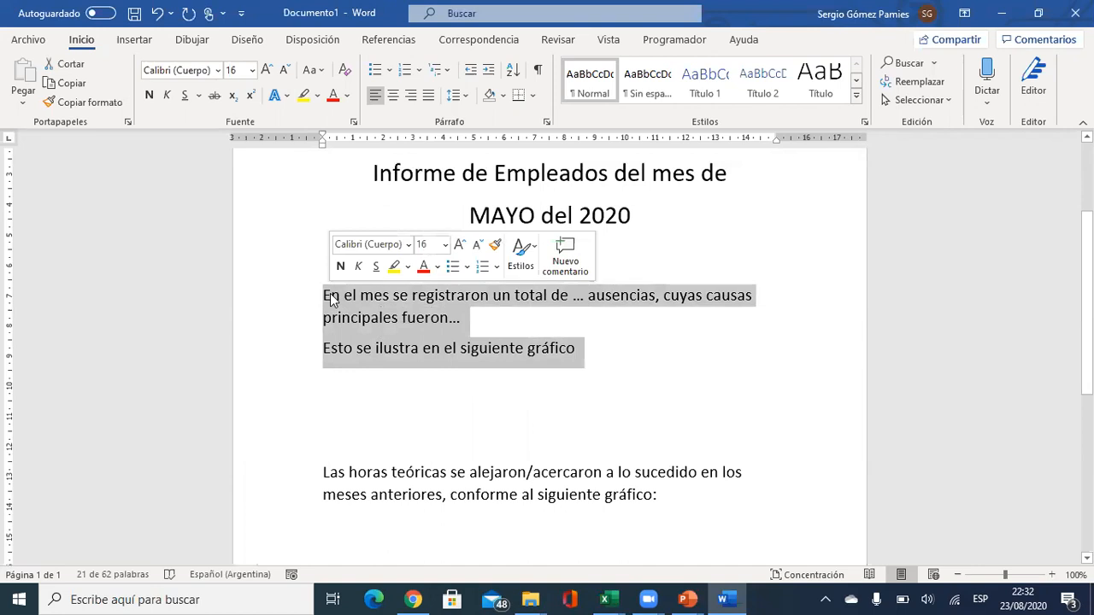
pyautogui.click(419, 408)
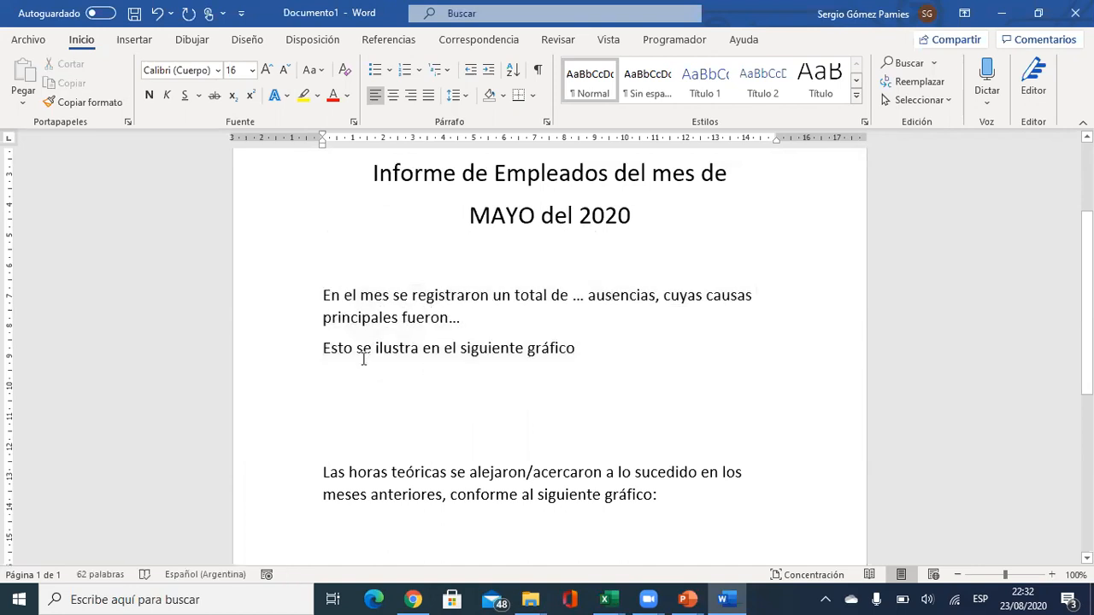
pyautogui.hotkey('alt', 'Tab')
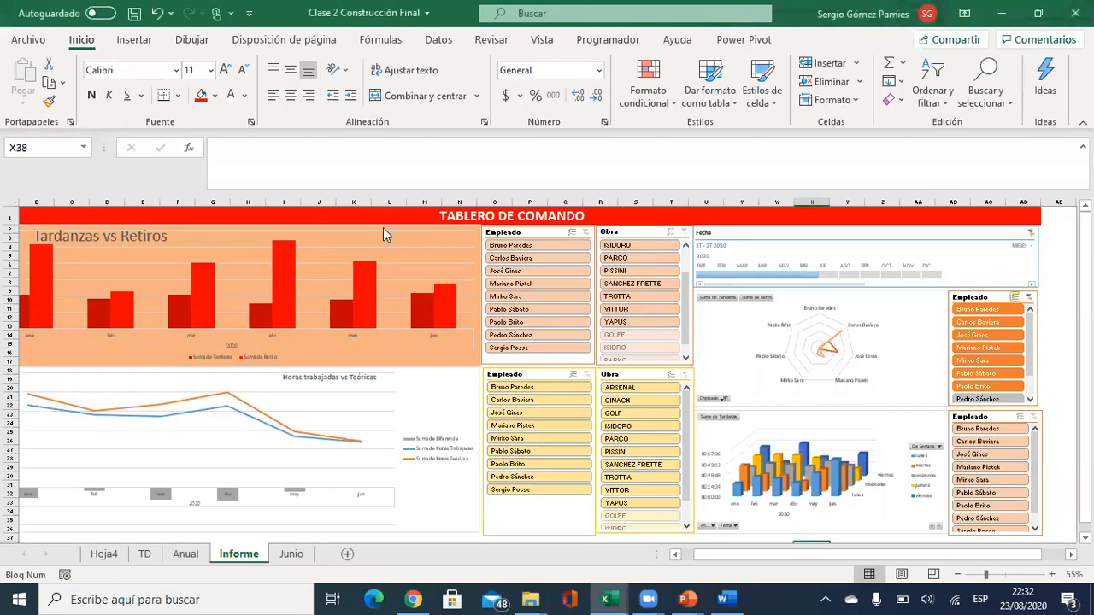
# Delete the 3D lateness chart from the TD sheet.
pyautogui.click(145, 555)
pyautogui.scroll(-2, 218, 431)
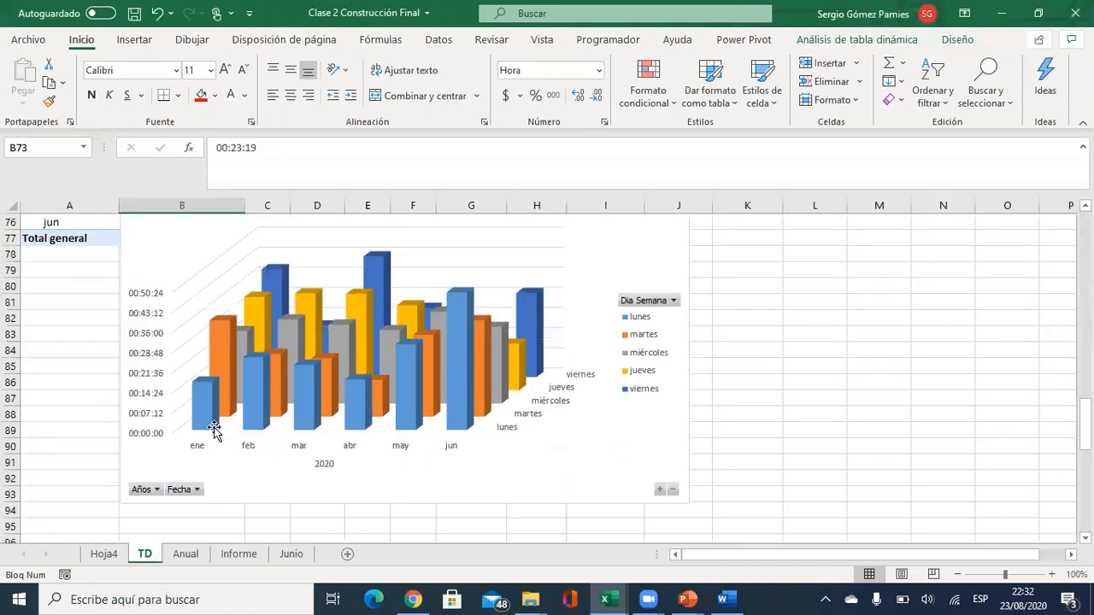
pyautogui.scroll(2, 388, 410)
pyautogui.click(491, 303)
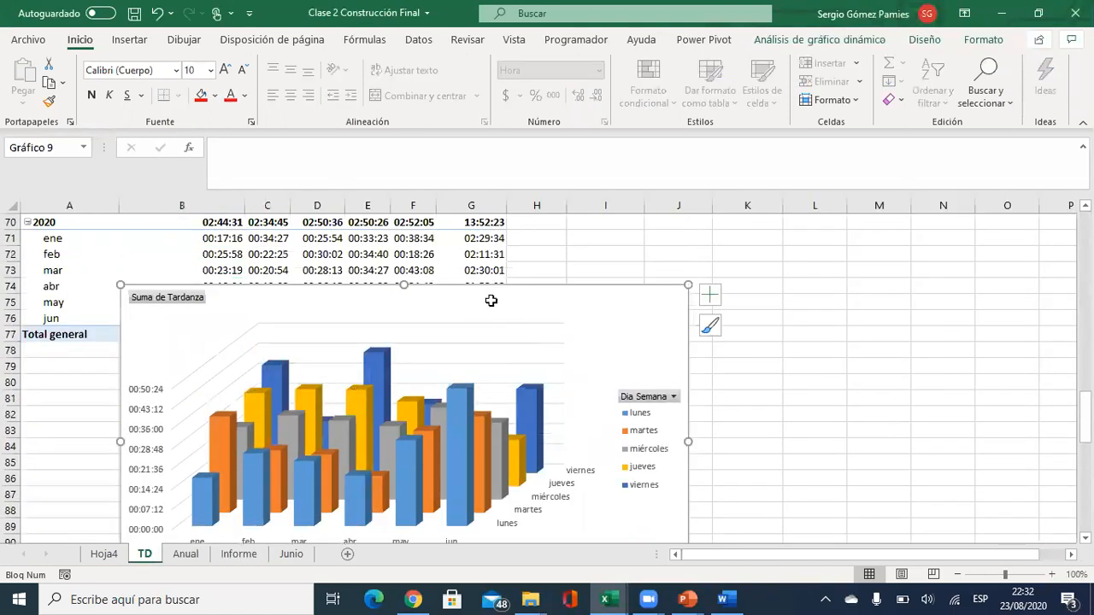
pyautogui.press('Delete')
# Copy the Tardanza pivot table and paste it into a new blank sheet.
pyautogui.scroll(1, 355, 332)
pyautogui.click(43, 238)
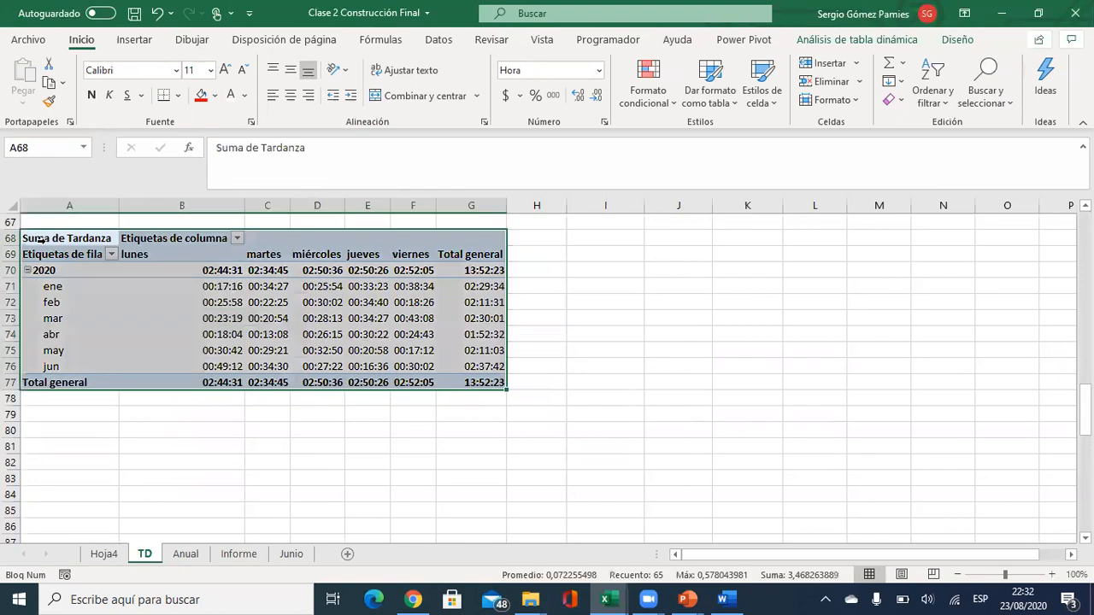
pyautogui.hotkey('ctrl', 'c')
pyautogui.scroll(-1, 190, 285)
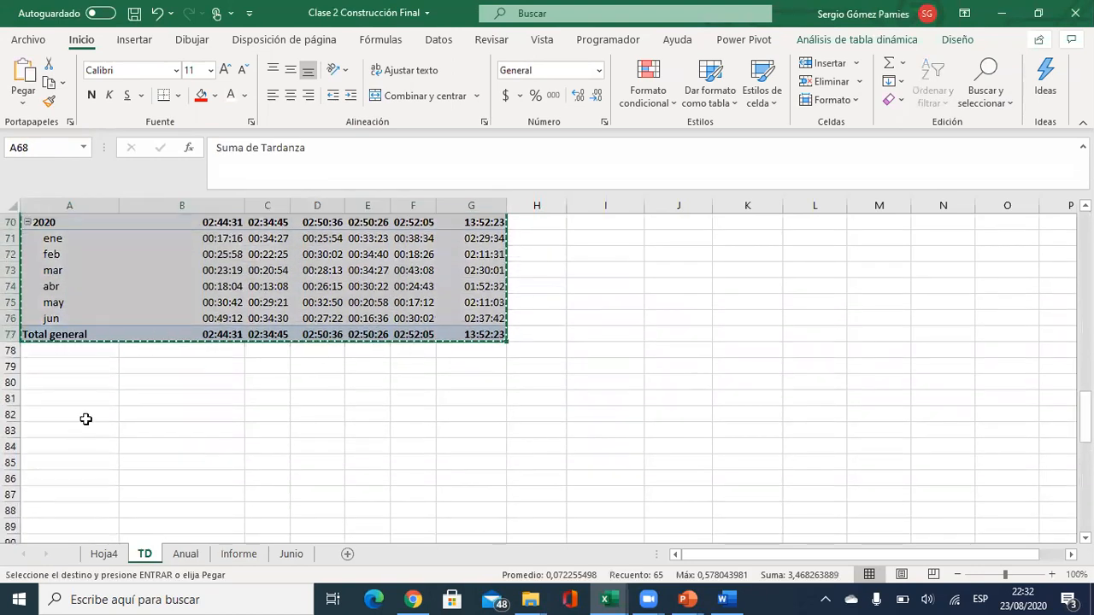
pyautogui.click(73, 445)
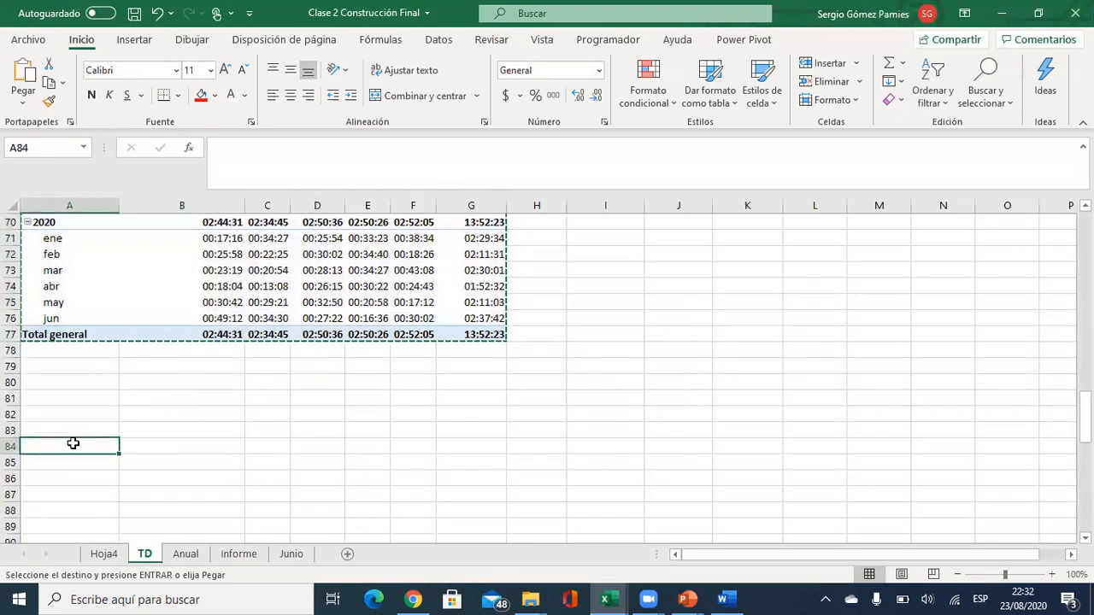
pyautogui.click(347, 554)
pyautogui.hotkey('ctrl', 'v')
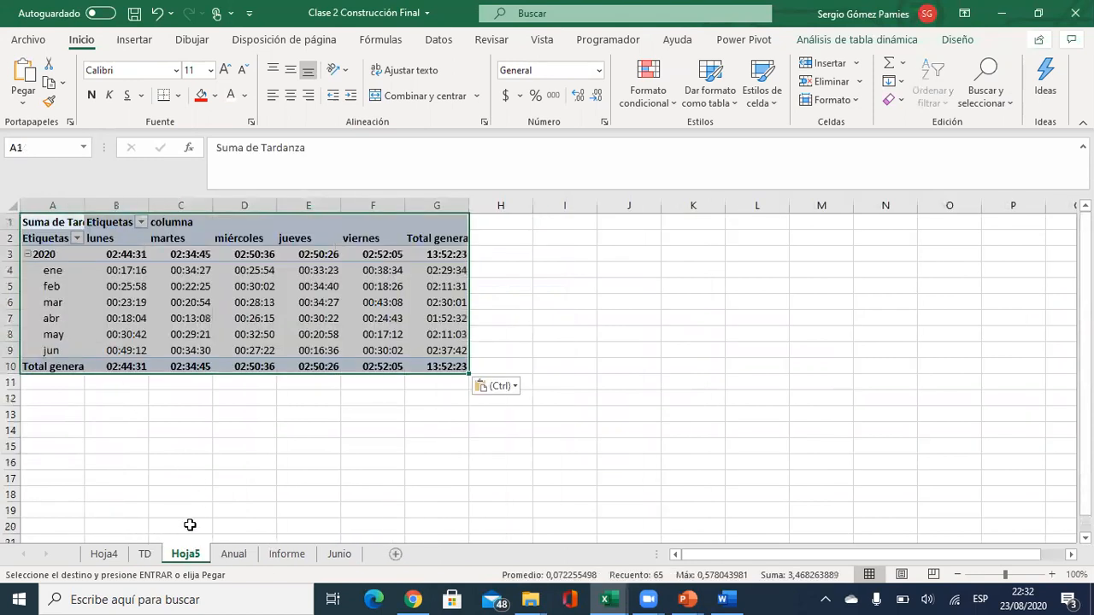
# Rename the new sheet to 'Para informes externos'.
pyautogui.doubleClick(180, 555)
pyautogui.write('Para')
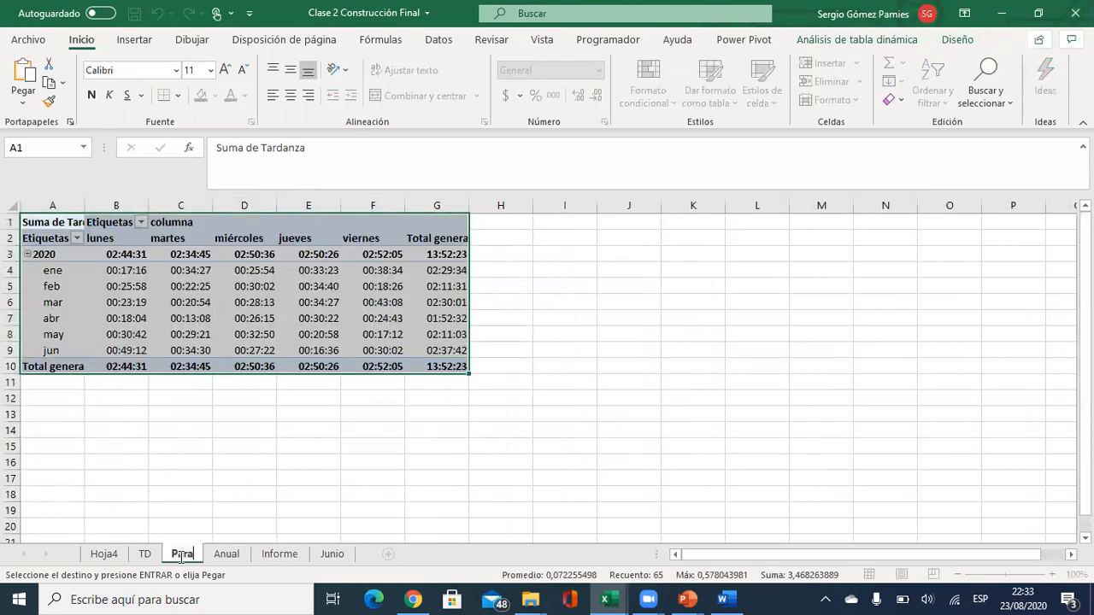
pyautogui.write(' informes externos')
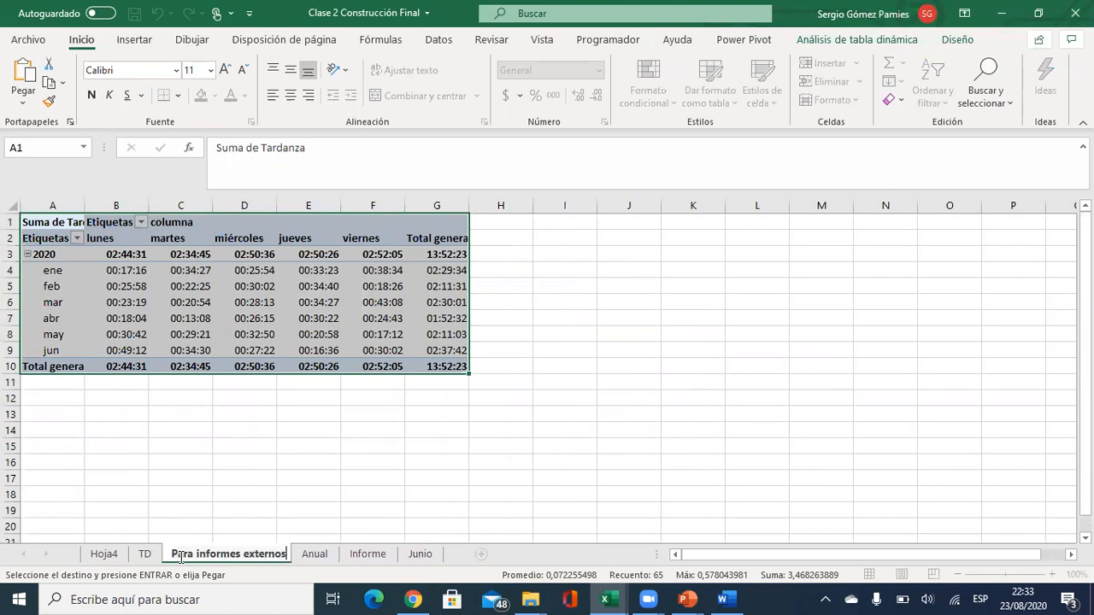
pyautogui.press('Return')
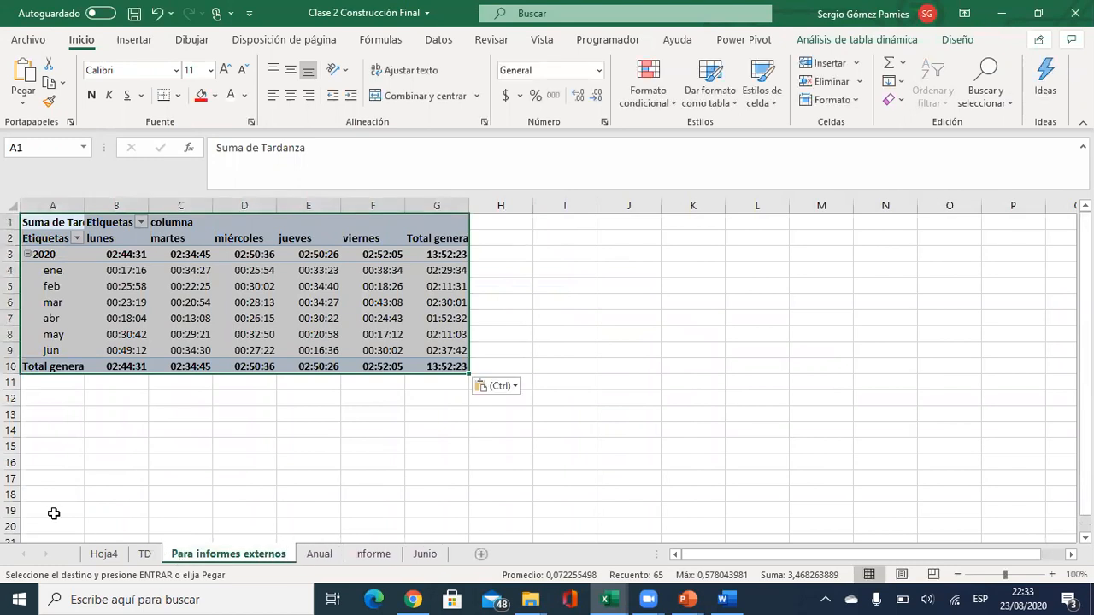
# Show the Tardanza pivot's field list via Análisis de tabla dinámica > Mostrar > Lista de campos.
pyautogui.click(94, 290)
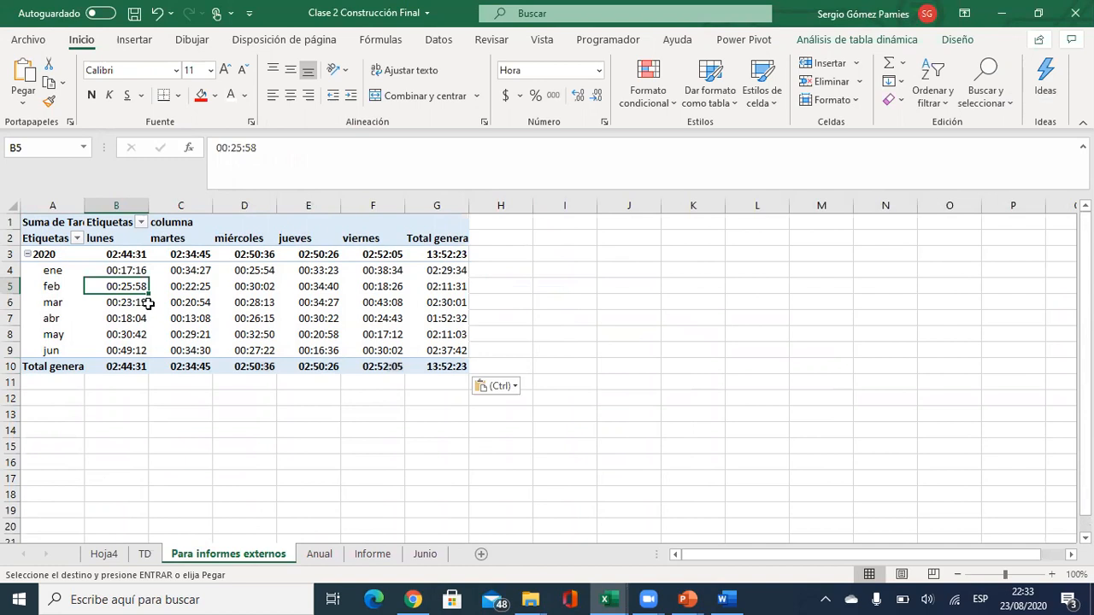
pyautogui.click(258, 320)
pyautogui.click(238, 271)
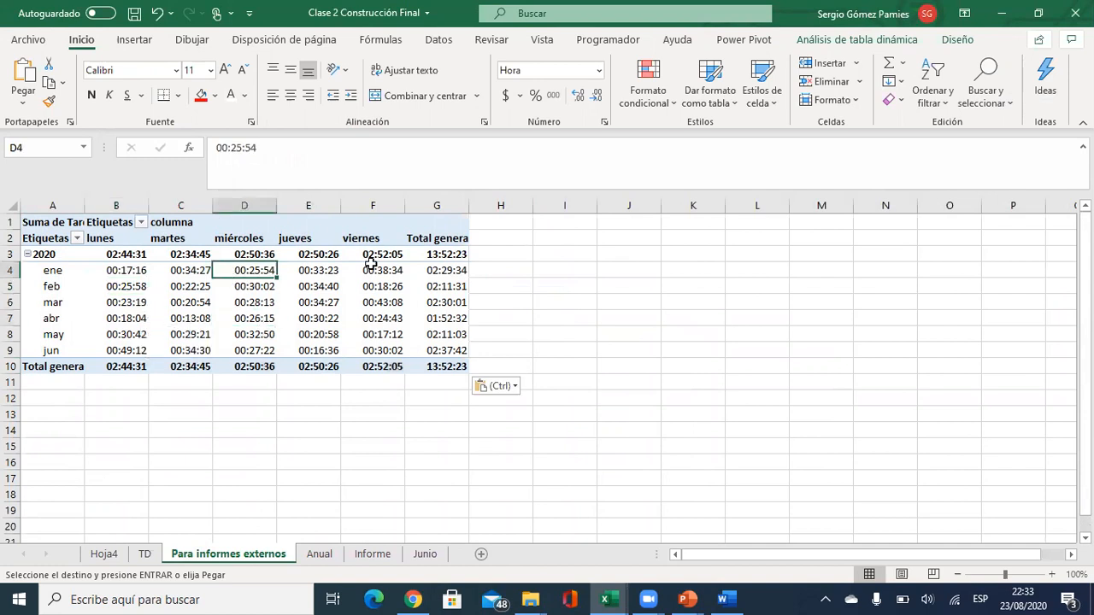
pyautogui.click(852, 43)
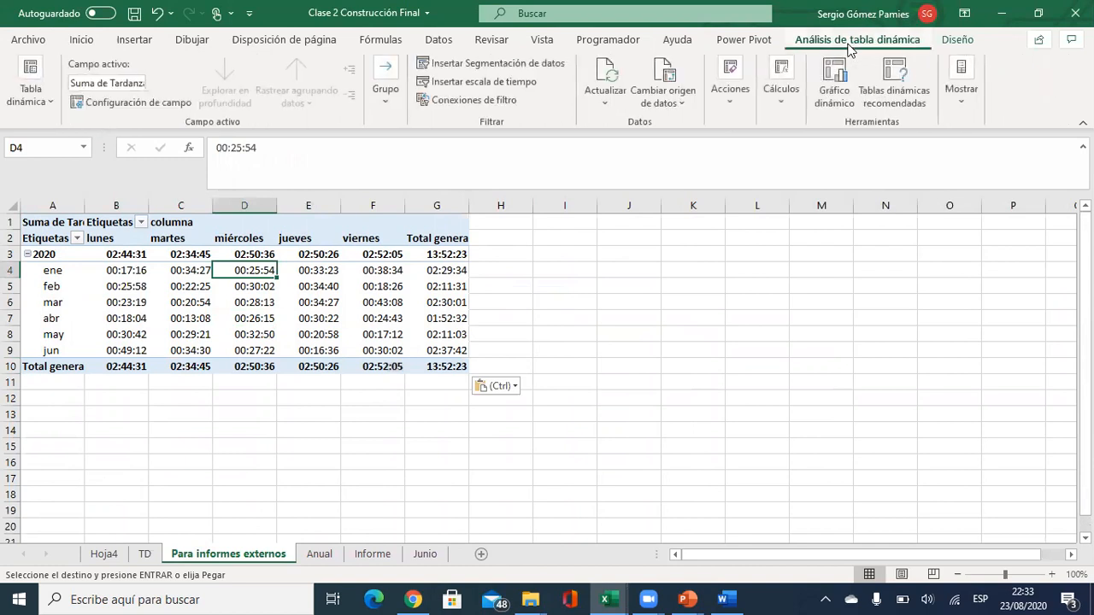
pyautogui.click(963, 96)
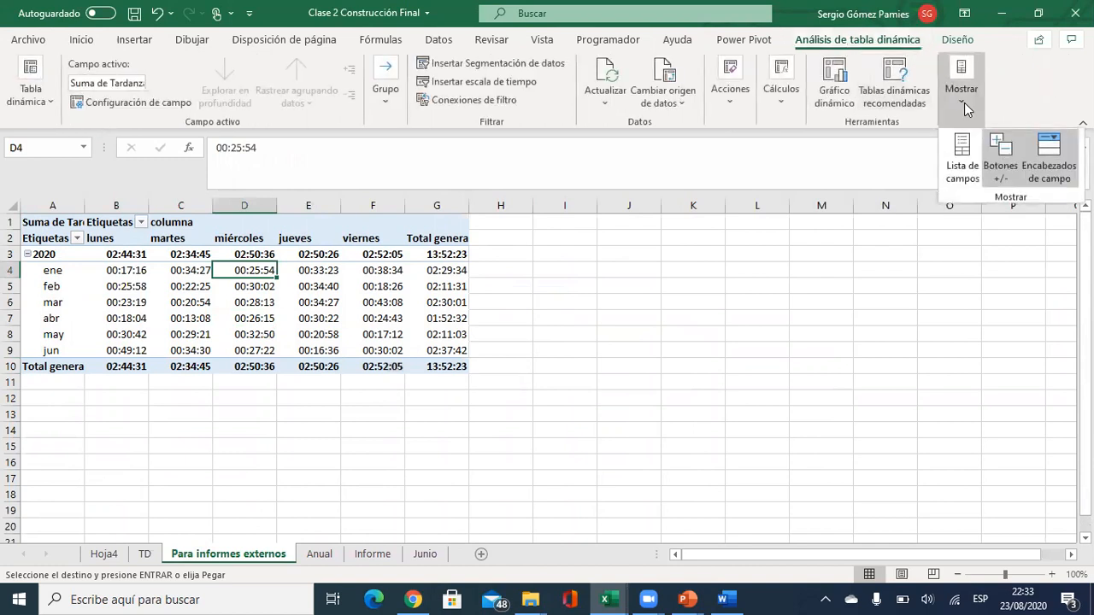
pyautogui.click(958, 172)
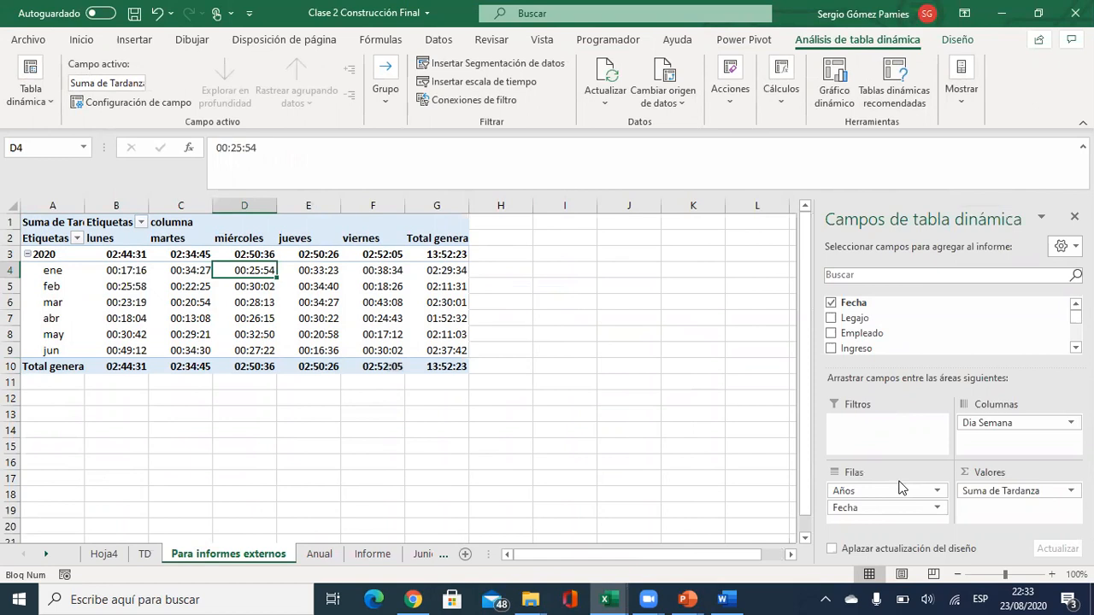
pyautogui.click(265, 288)
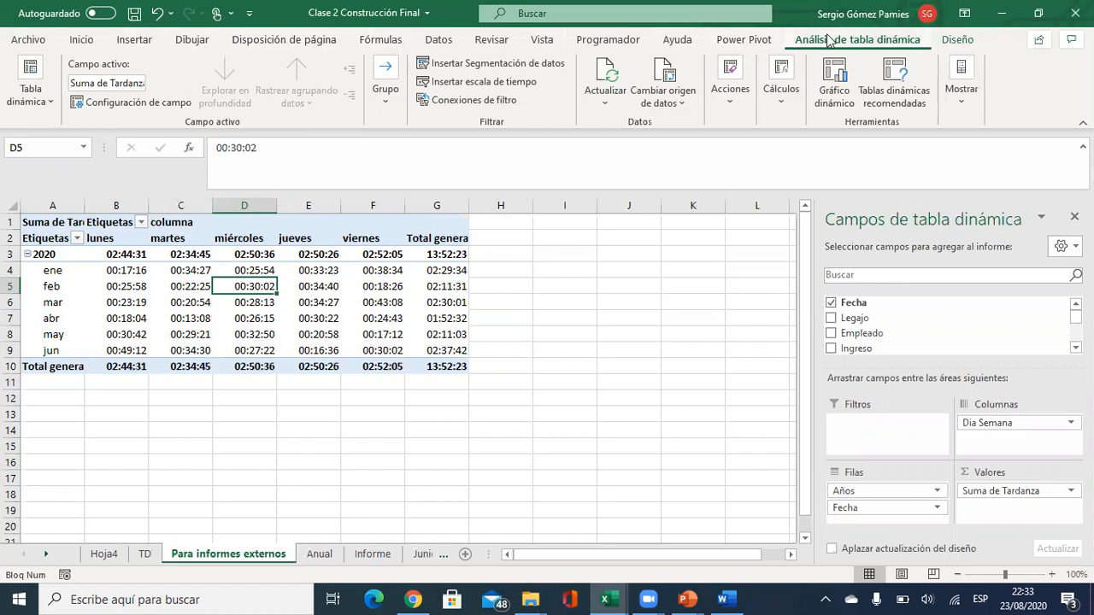
# Insert Fecha and Años slicers and place them side by side right of the pivot.
pyautogui.click(485, 63)
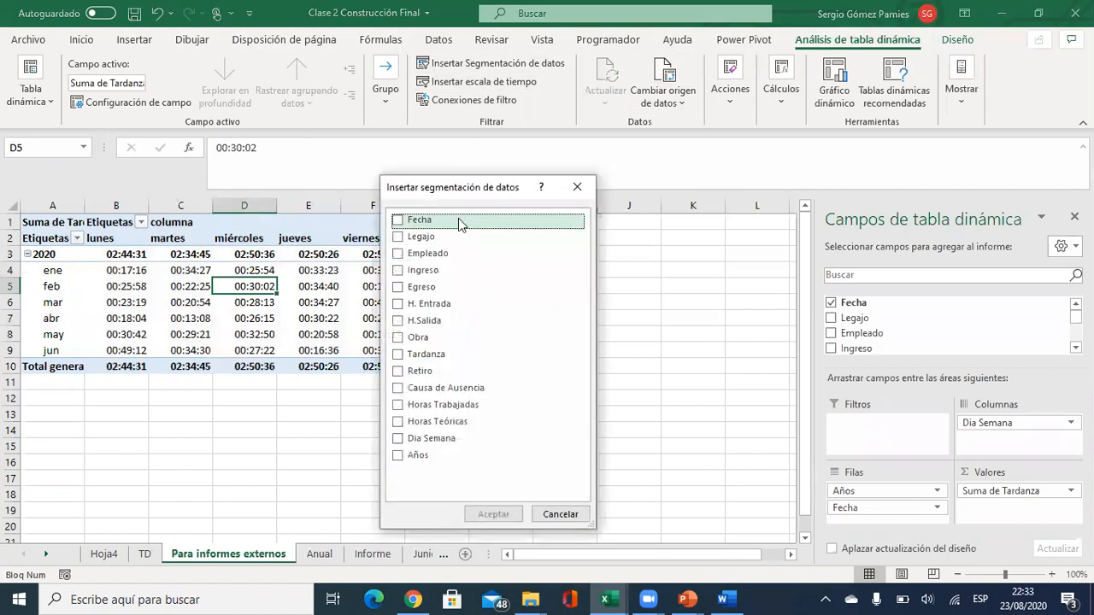
pyautogui.click(398, 221)
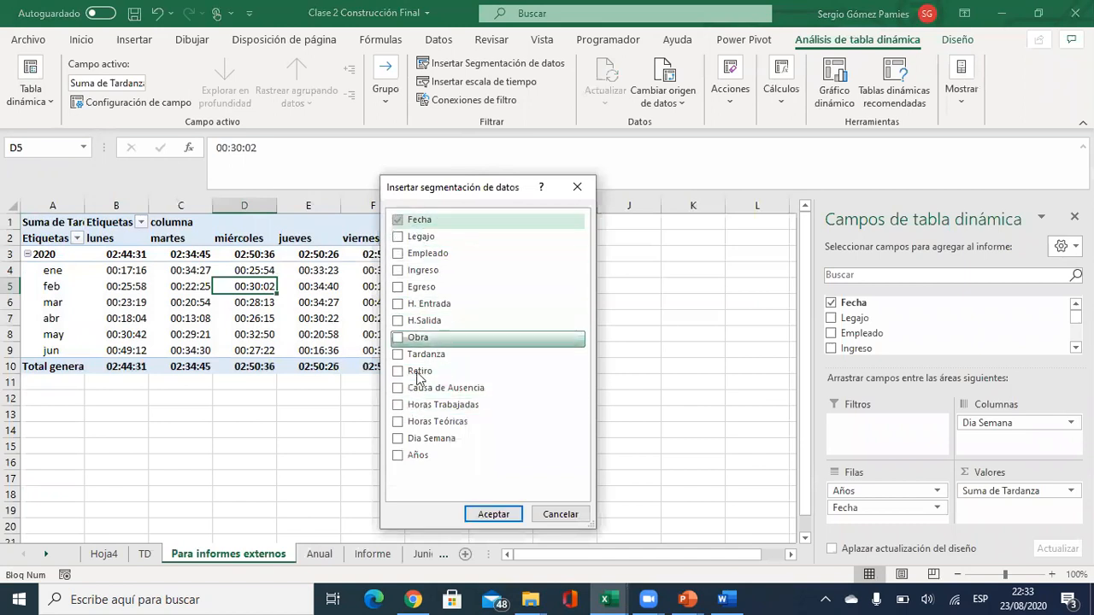
pyautogui.click(407, 455)
pyautogui.click(493, 514)
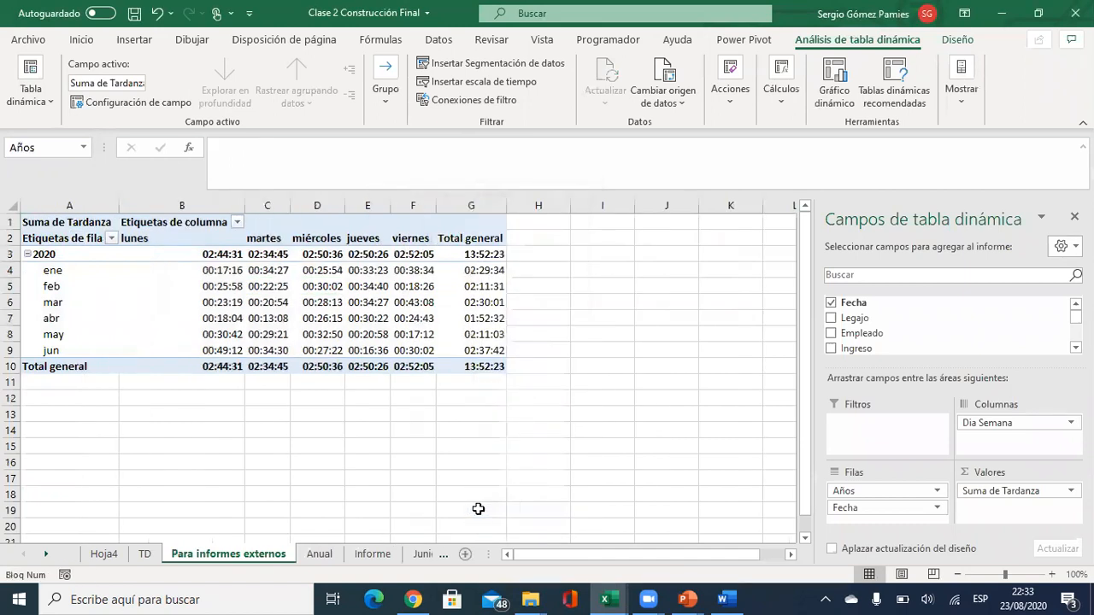
pyautogui.moveTo(483, 307); pyautogui.dragTo(769, 253)
pyautogui.click(488, 268)
pyautogui.moveTo(487, 268); pyautogui.dragTo(643, 247)
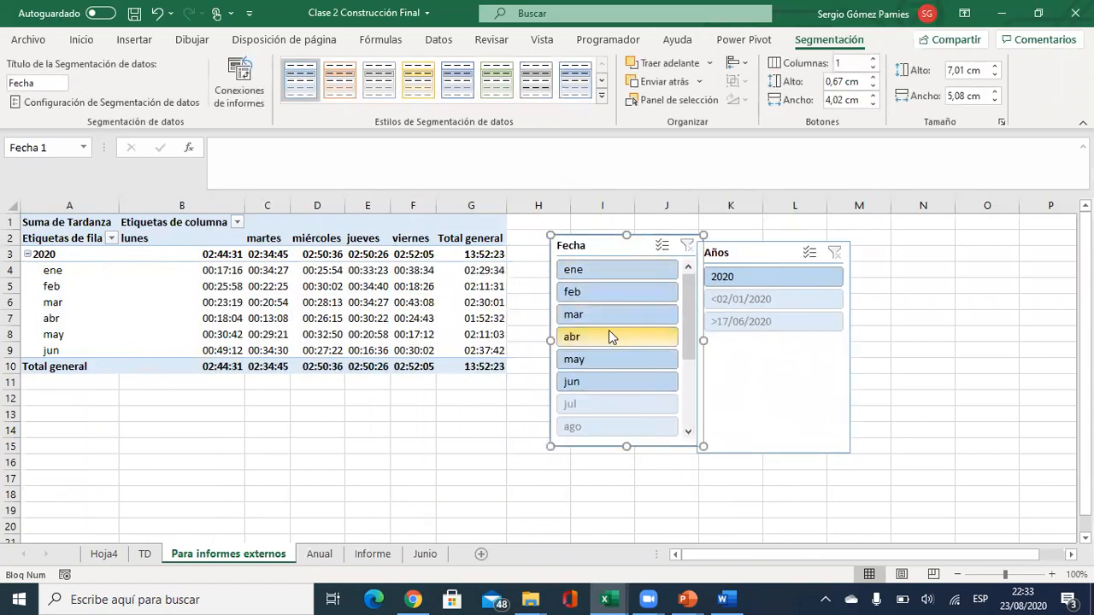
# Filter the lateness pivot to 2020 and, after trying other months, to 'may'.
pyautogui.click(597, 362)
pyautogui.click(722, 277)
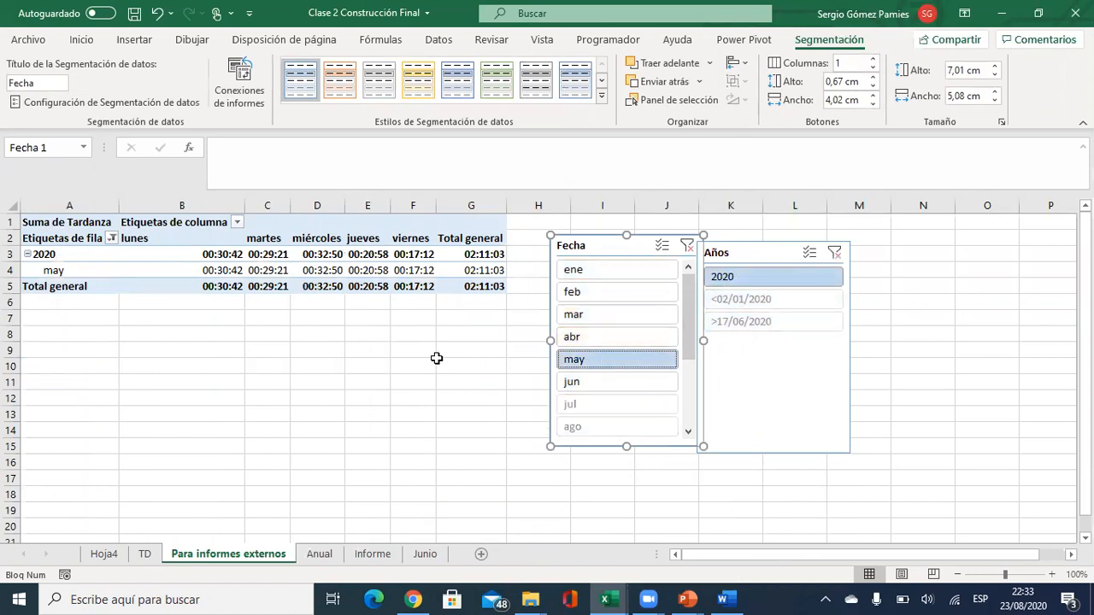
pyautogui.click(585, 381)
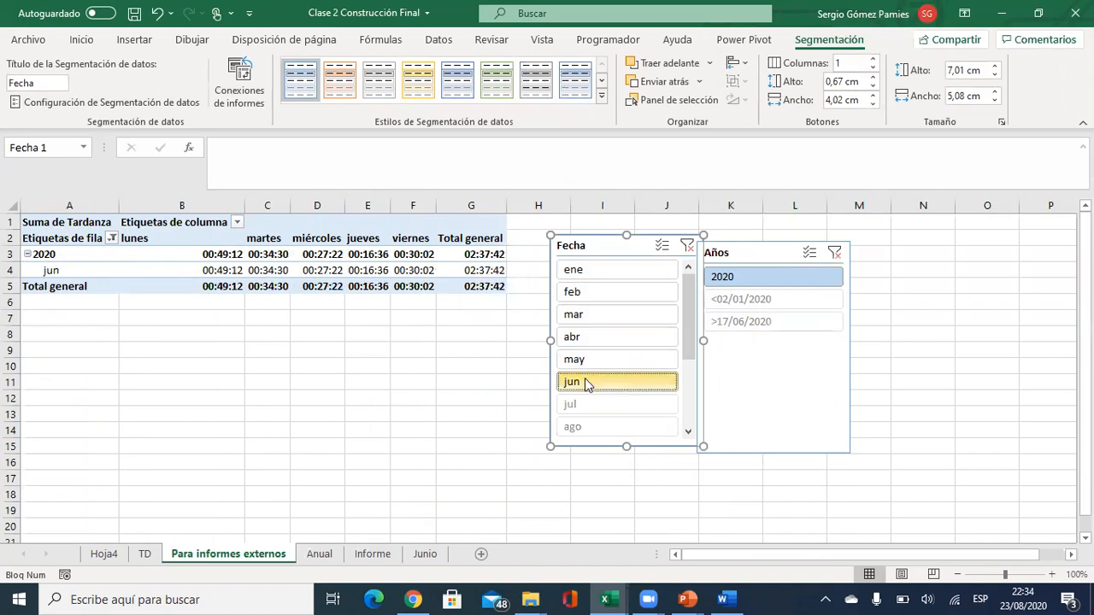
pyautogui.click(584, 271)
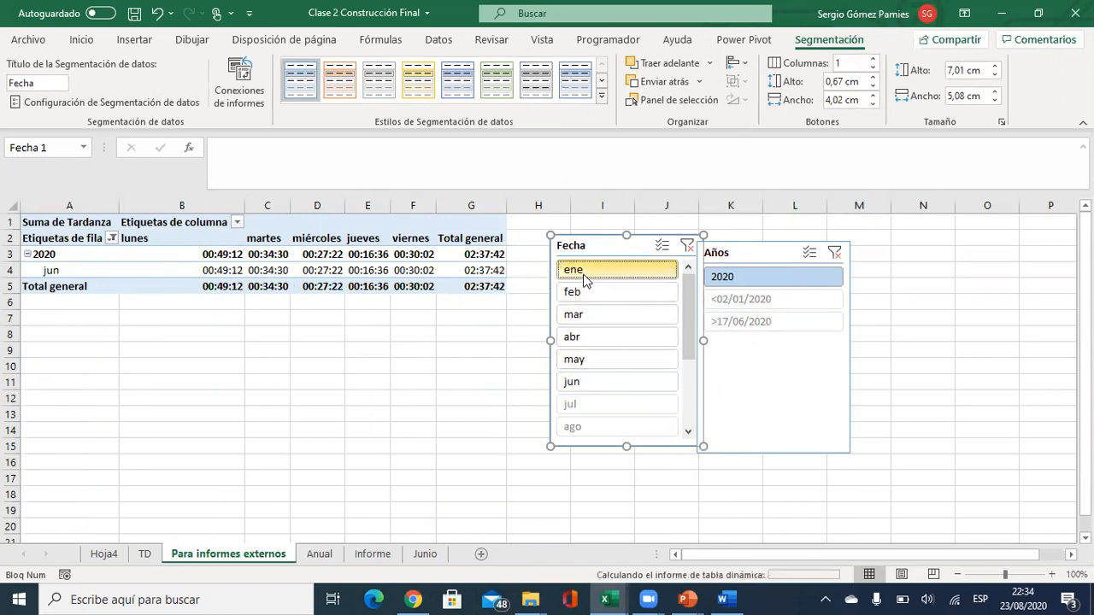
pyautogui.click(579, 293)
pyautogui.click(583, 316)
pyautogui.click(585, 337)
pyautogui.click(586, 358)
pyautogui.click(588, 382)
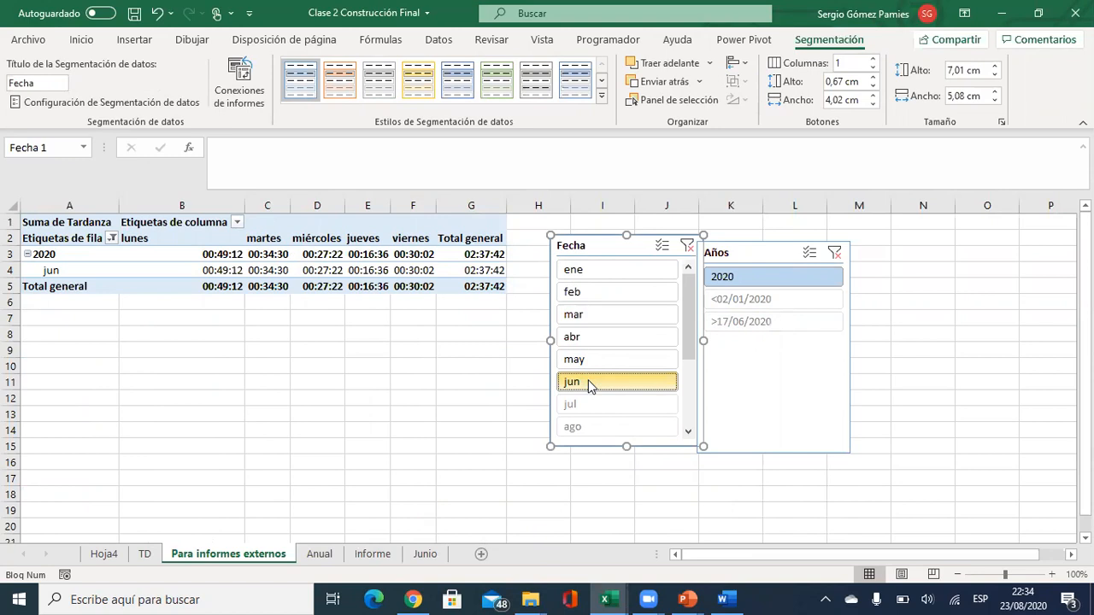
pyautogui.click(588, 363)
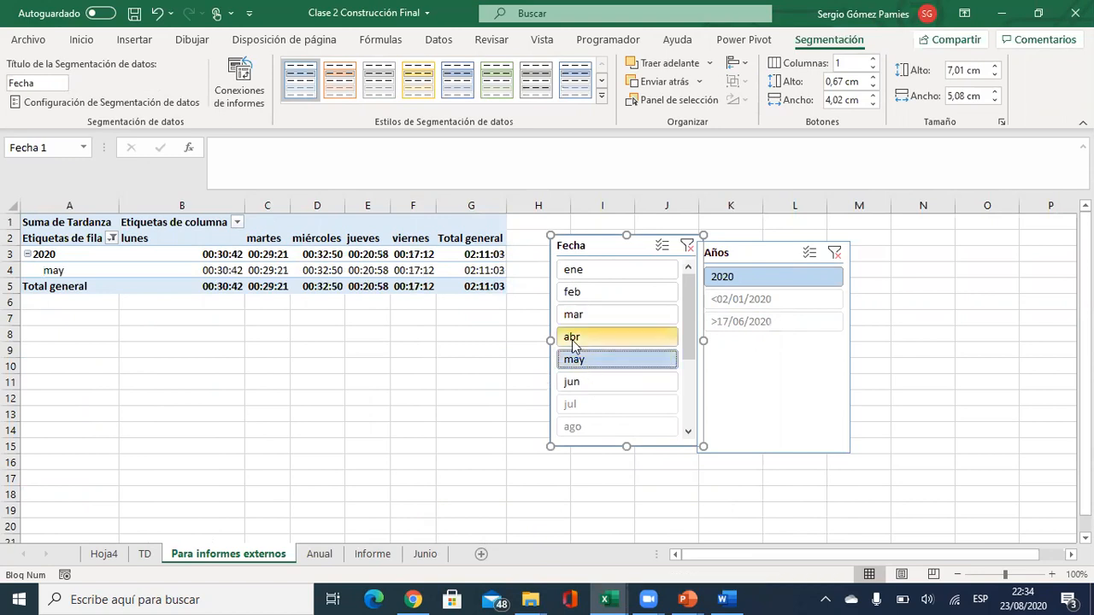
# Nudge both slicers up beside each other and reselect the pivot table.
pyautogui.moveTo(601, 244); pyautogui.dragTo(625, 226)
pyautogui.moveTo(745, 248); pyautogui.dragTo(761, 220)
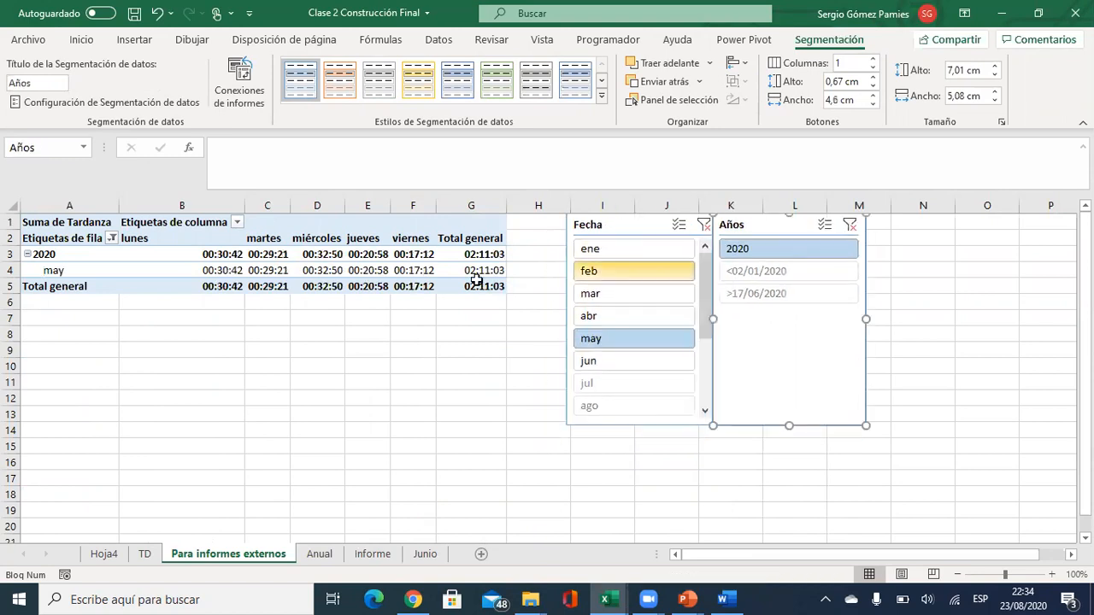
pyautogui.click(413, 270)
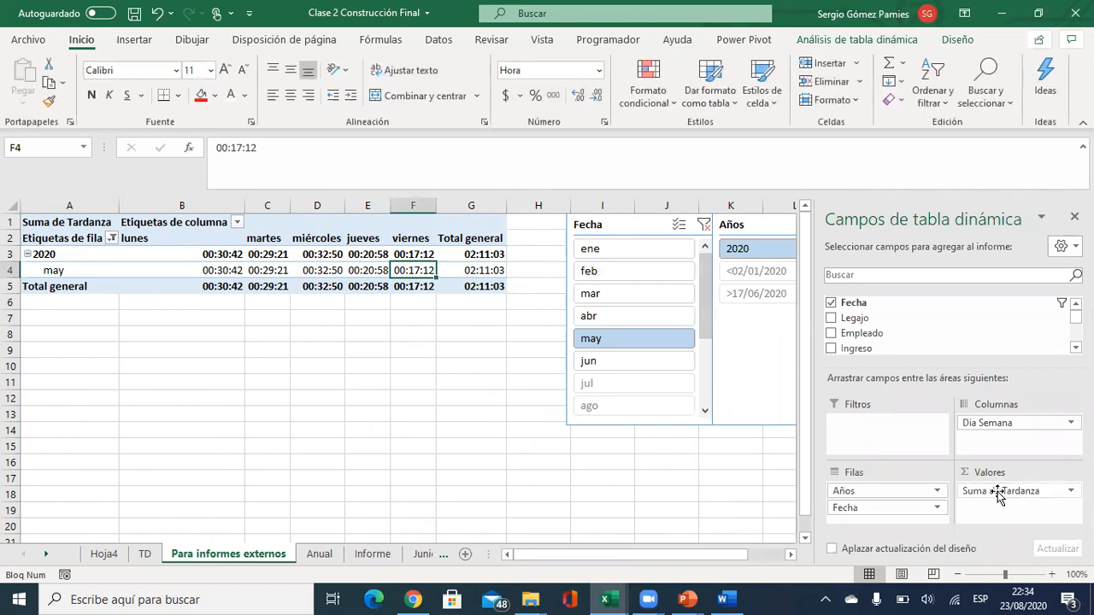
# Remove Suma de Tardanza, Años, Fecha and Dia Semana from the pivot layout.
pyautogui.moveTo(997, 491); pyautogui.dragTo(948, 363)
pyautogui.moveTo(872, 494); pyautogui.dragTo(863, 339)
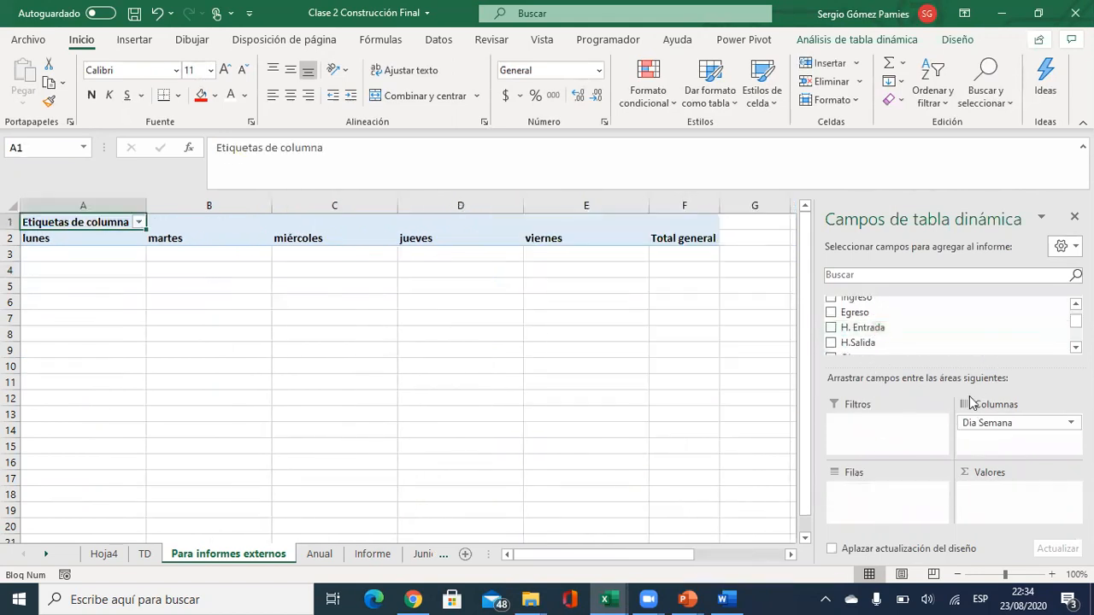
pyautogui.moveTo(964, 425); pyautogui.dragTo(925, 368)
pyautogui.scroll(2, 893, 329)
pyautogui.scroll(-3, 903, 320)
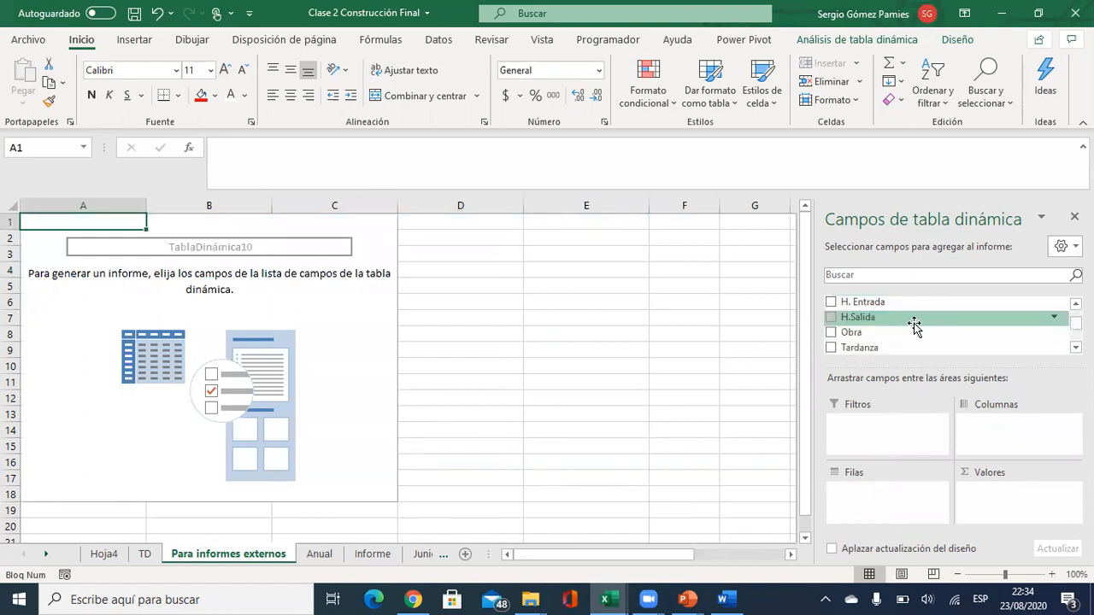
pyautogui.scroll(-2, 901, 329)
# Put Causa de Ausencia in Filas and Legajo in Valores.
pyautogui.moveTo(932, 342); pyautogui.dragTo(879, 498)
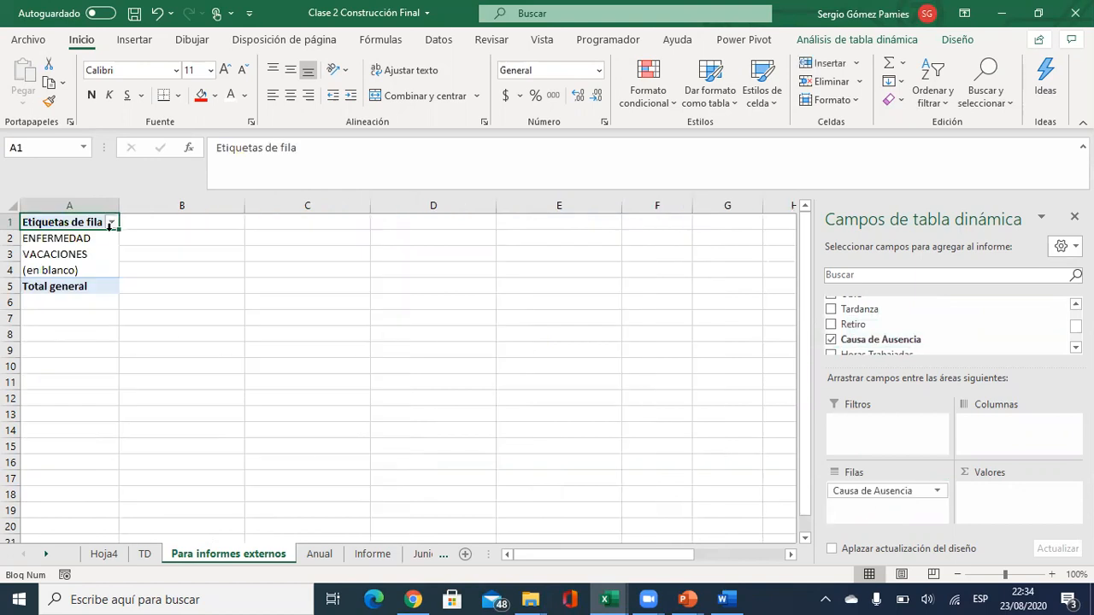
pyautogui.scroll(2, 955, 354)
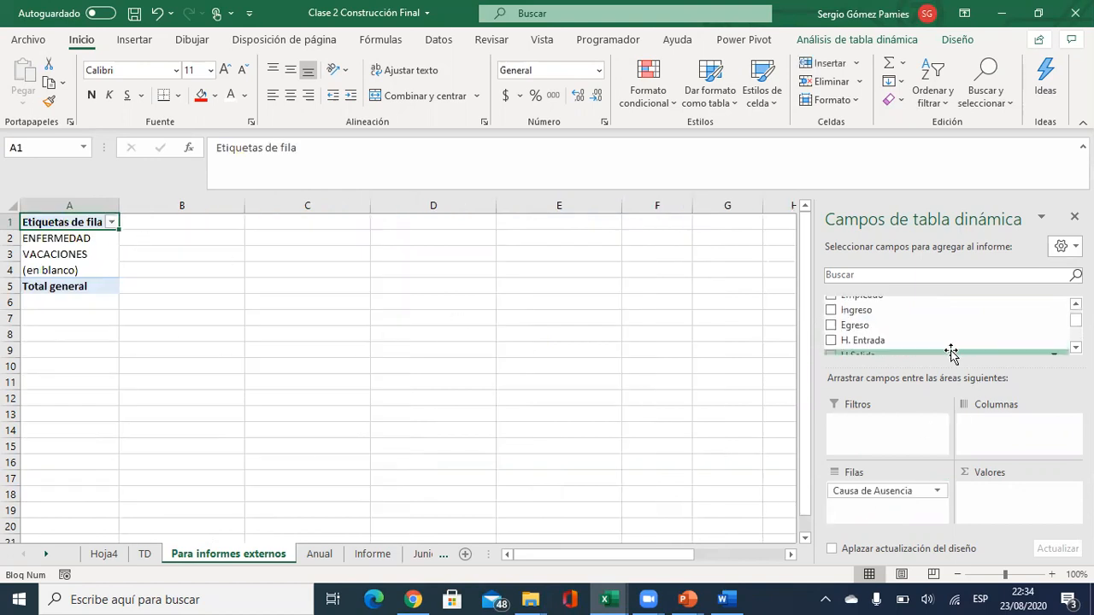
pyautogui.scroll(2, 955, 352)
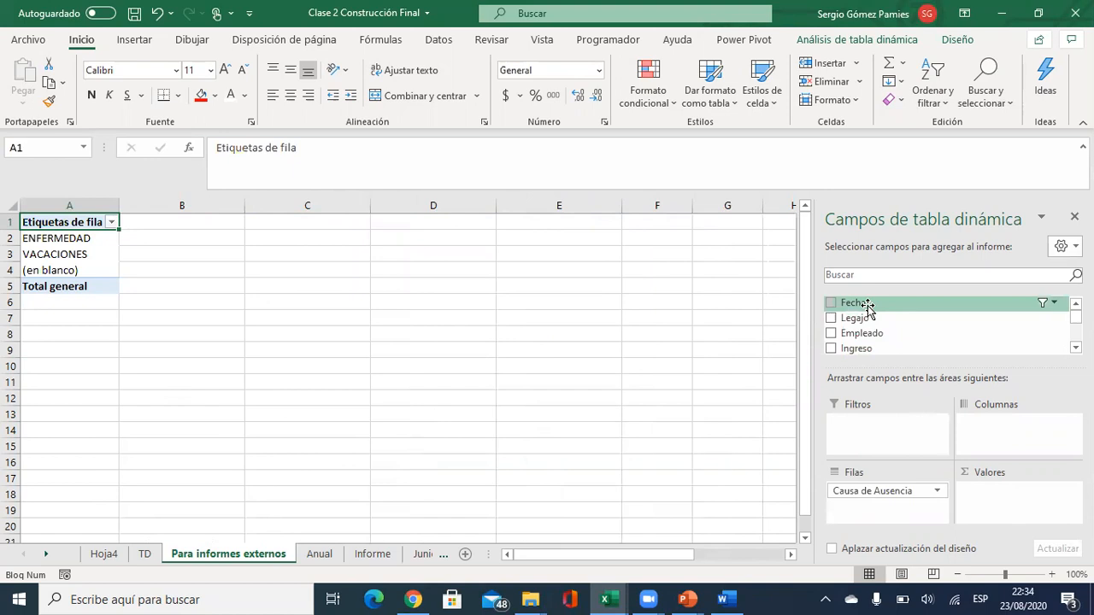
pyautogui.moveTo(877, 323); pyautogui.dragTo(991, 504)
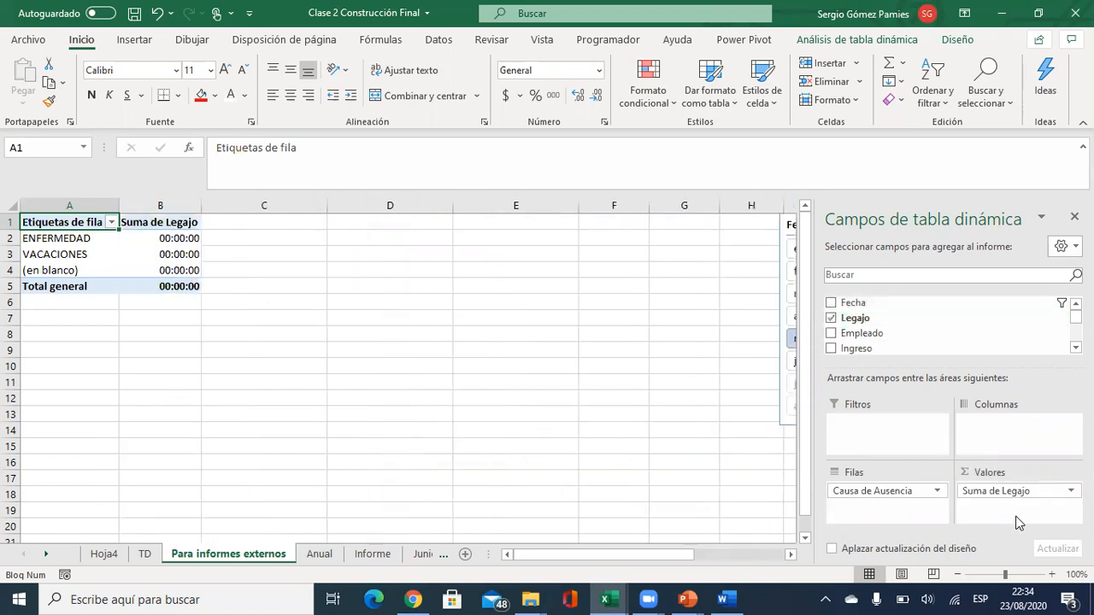
# Change the Legajo value field from Suma to Recuento and select its value cells.
pyautogui.click(1024, 491)
pyautogui.click(985, 476)
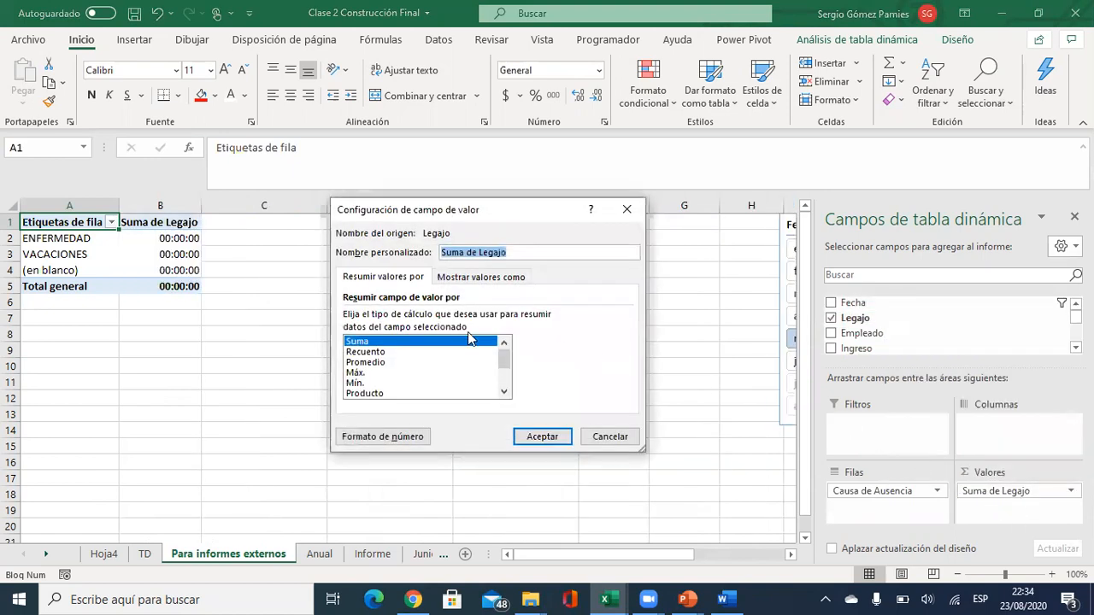
pyautogui.click(378, 352)
pyautogui.click(542, 436)
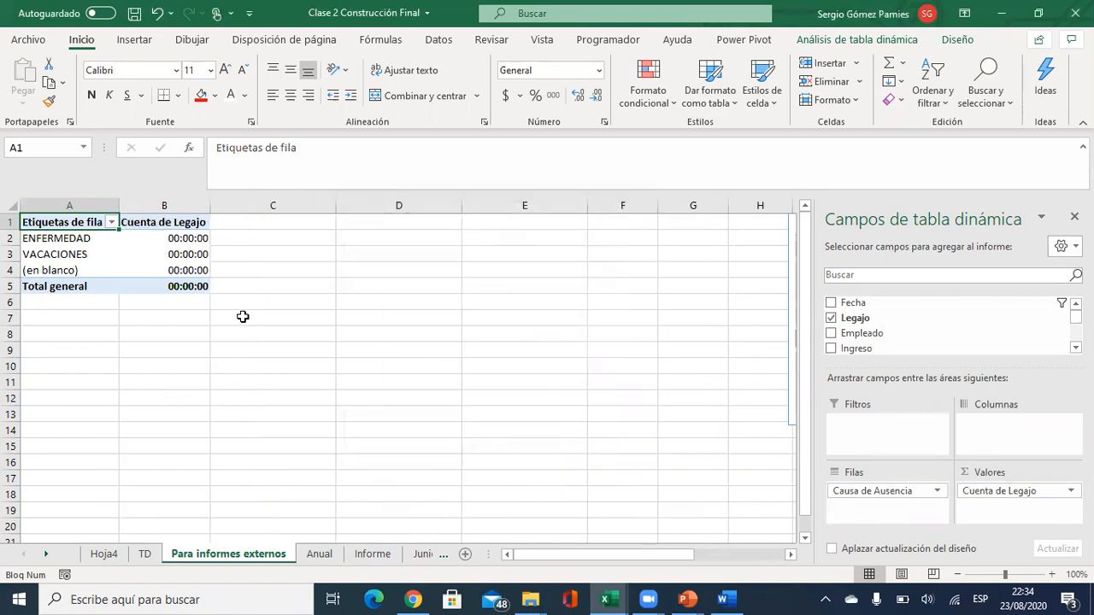
pyautogui.moveTo(156, 238); pyautogui.dragTo(188, 294)
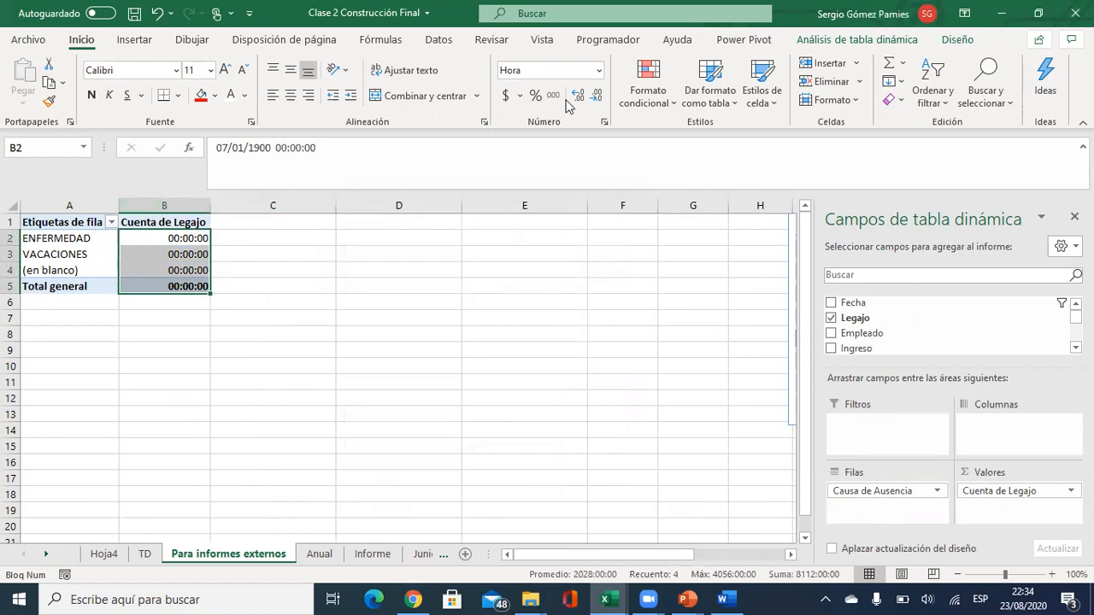
# Format the counts as Número and line up the Fecha and Años slicers beside the pivot.
pyautogui.click(596, 71)
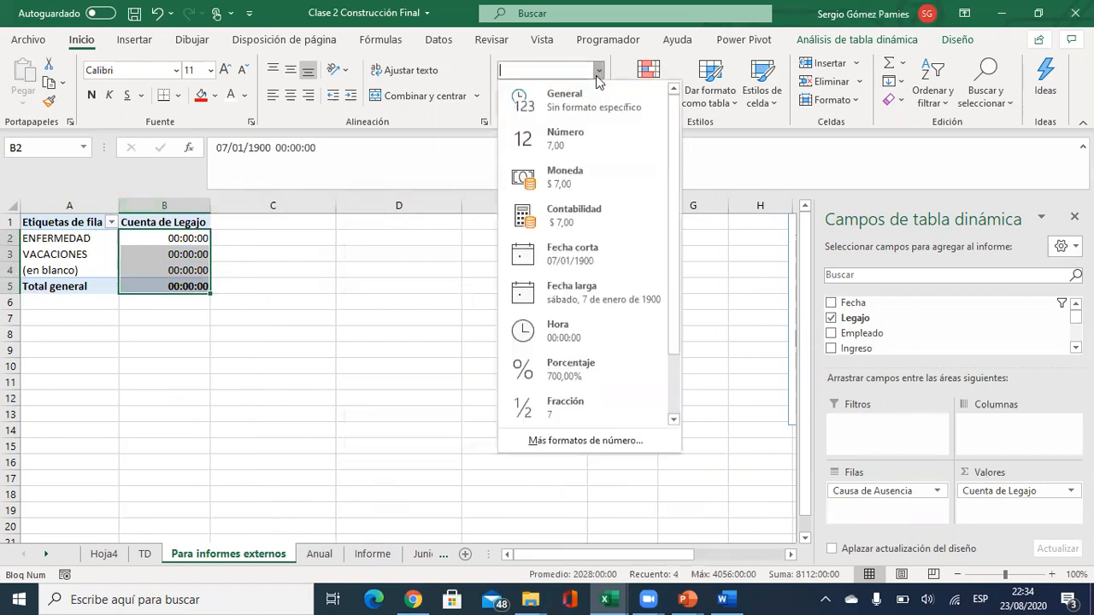
pyautogui.click(581, 133)
pyautogui.moveTo(556, 271); pyautogui.dragTo(735, 303)
pyautogui.moveTo(648, 228); pyautogui.dragTo(311, 236)
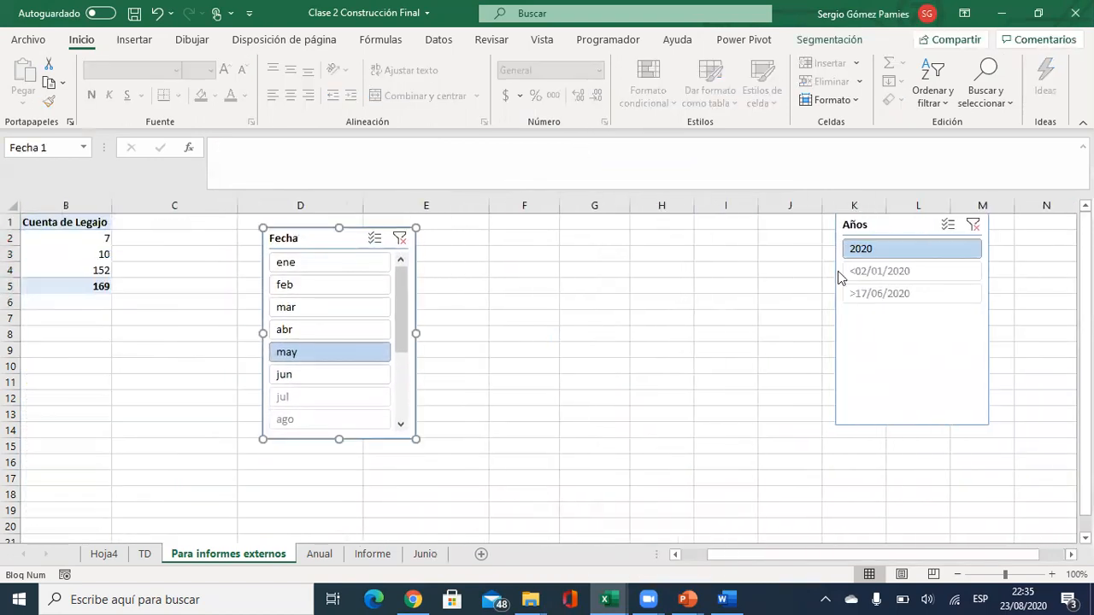
pyautogui.moveTo(897, 224); pyautogui.dragTo(488, 222)
pyautogui.moveTo(752, 556); pyautogui.dragTo(661, 559)
# Check the ENFERMEDAD (7) and VACACIONES (10) counts, then return to the Word report.
pyautogui.click(92, 239)
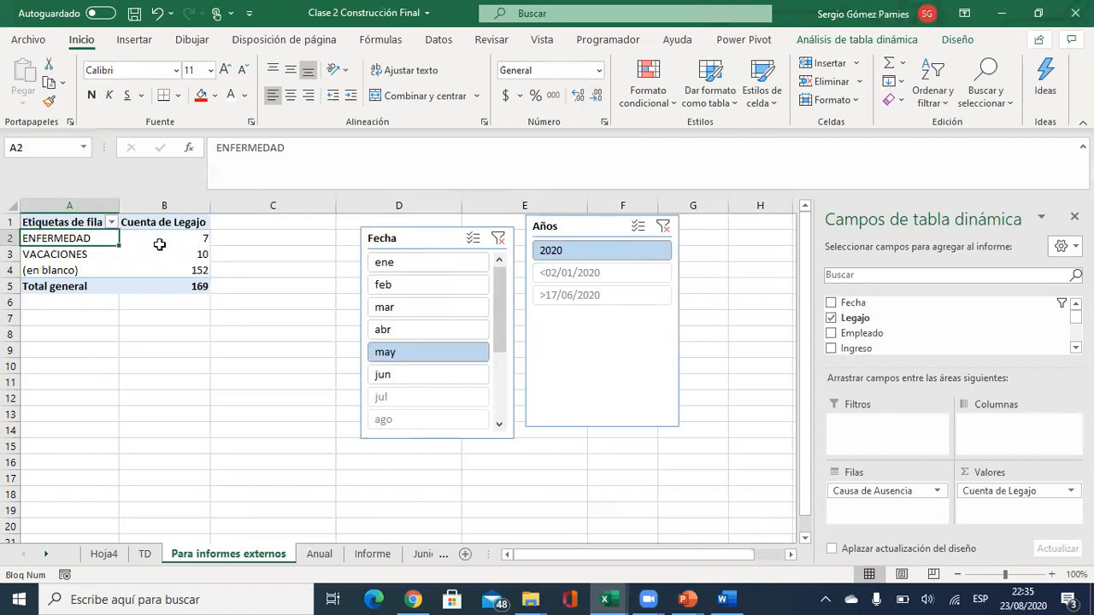
pyautogui.click(67, 254)
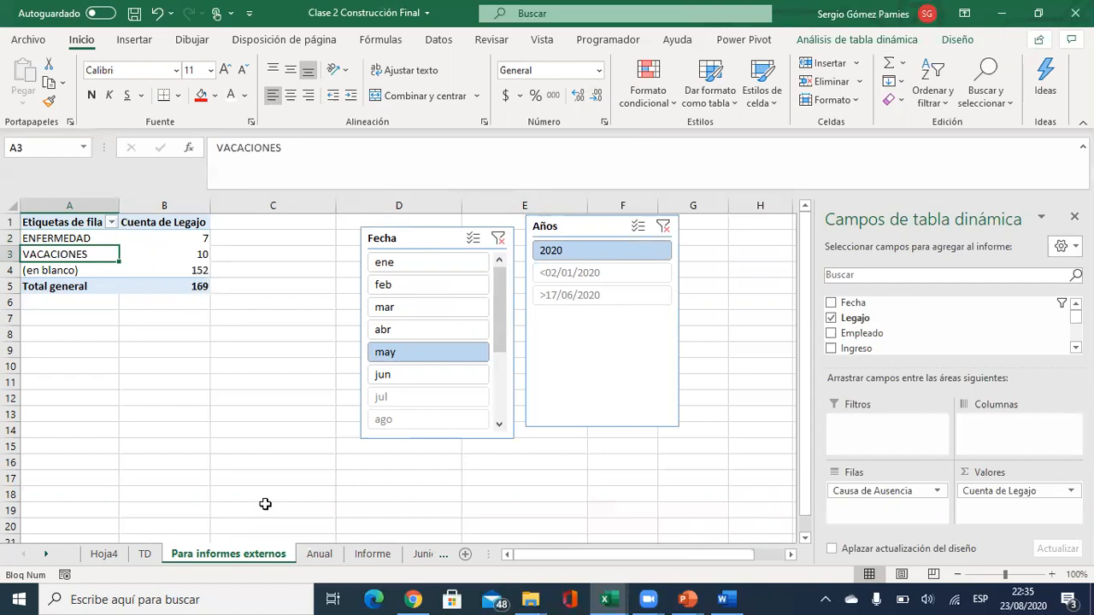
pyautogui.hotkey('alt', 'Tab')
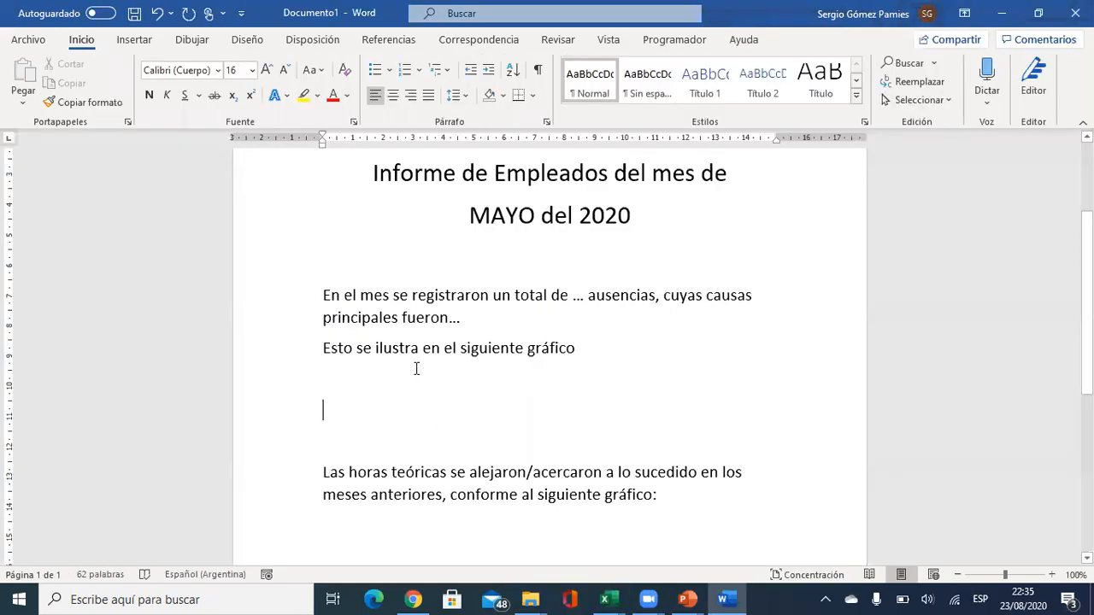
# Replace the placeholder before 'ausencias' with 17, the ENFERMEDAD plus VACACIONES total.
pyautogui.moveTo(580, 297); pyautogui.dragTo(586, 296)
pyautogui.hotkey('alt', 'Tab')
pyautogui.moveTo(176, 240); pyautogui.dragTo(176, 255)
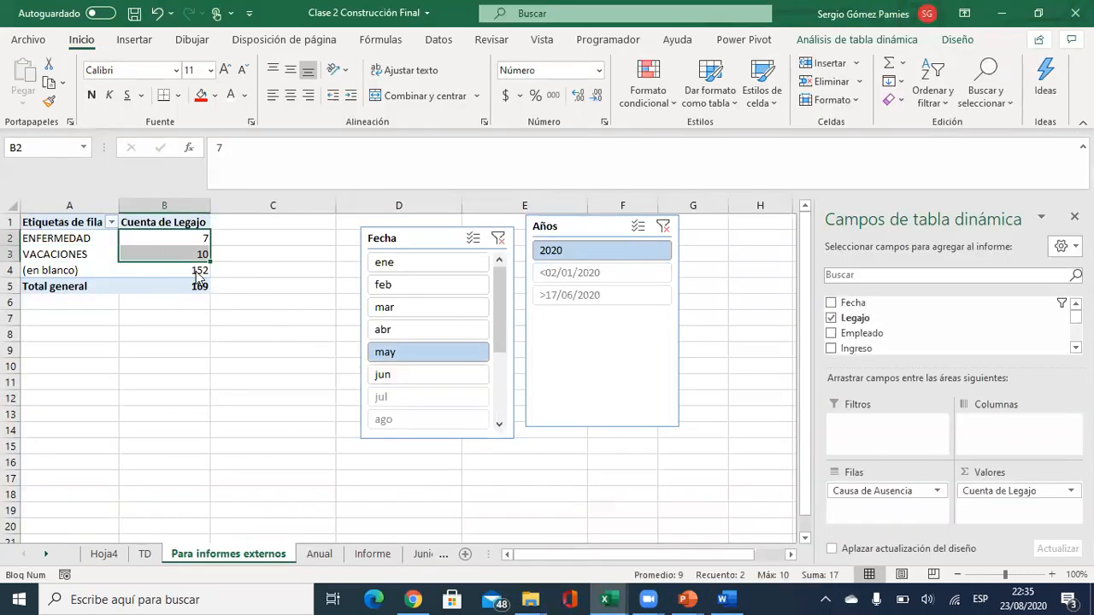
pyautogui.hotkey('alt', 'Tab')
pyautogui.write('17')
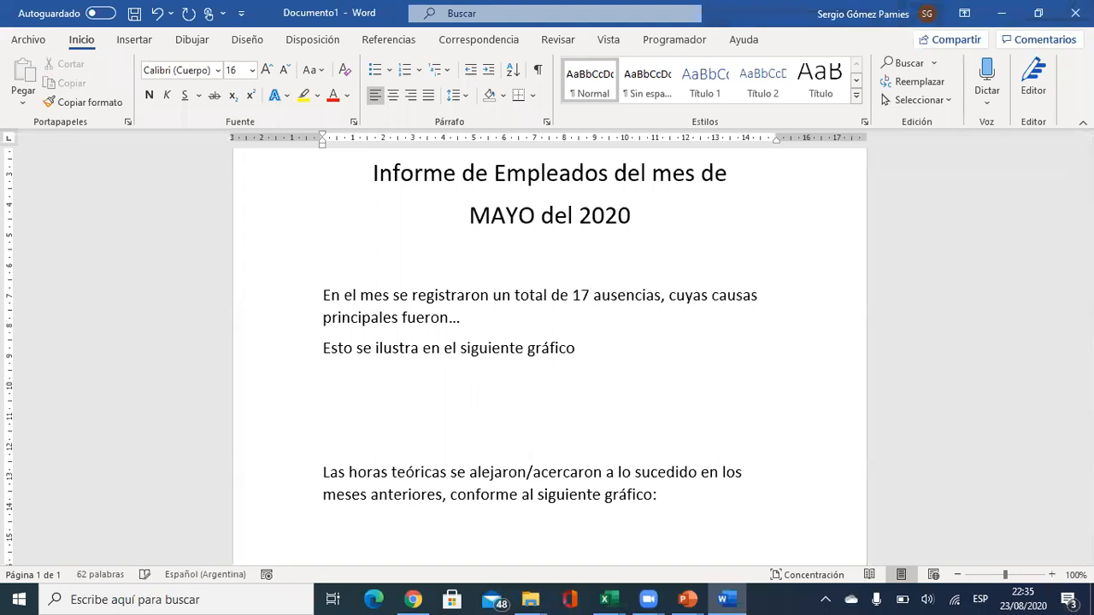
# Replace the placeholder after 'fueron' with ': 10 por vacaciones y 7 por enfermedad'.
pyautogui.doubleClick(457, 317)
pyautogui.write(':')
pyautogui.hotkey('alt', 'Tab')
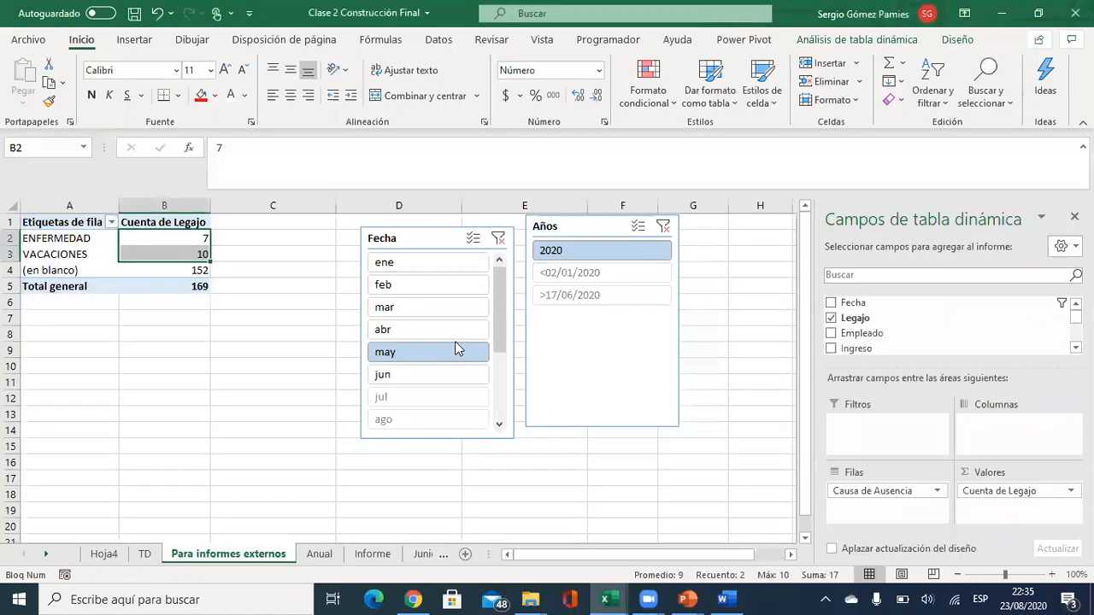
pyautogui.hotkey('alt', 'Tab')
pyautogui.write('10')
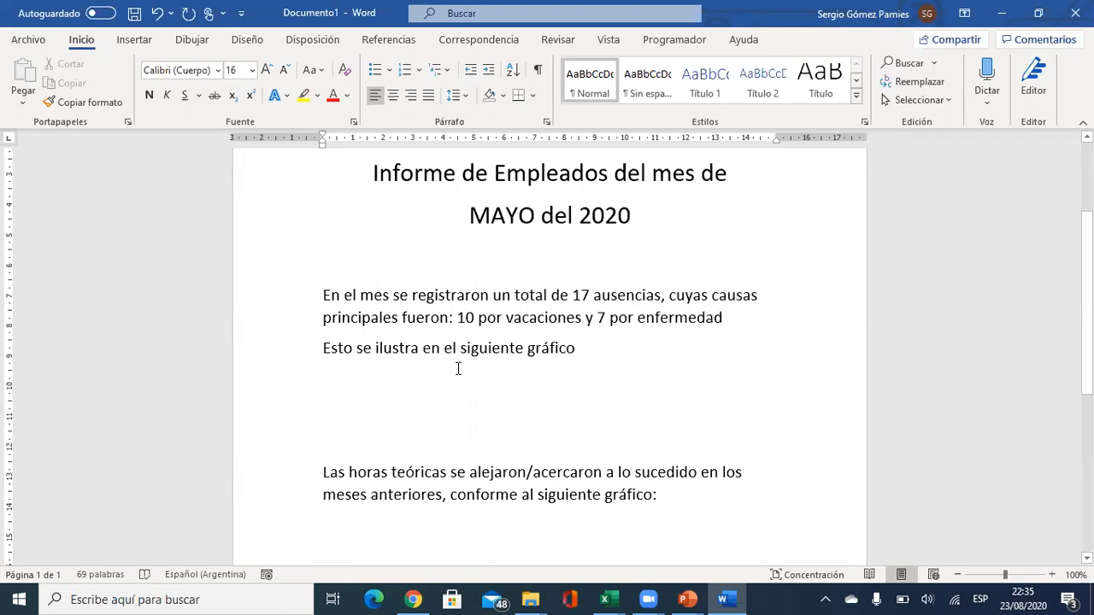
# Add a colon and blank lines after 'gráfico', then go back to the Excel pivot.
pyautogui.click(577, 344)
pyautogui.write(':')
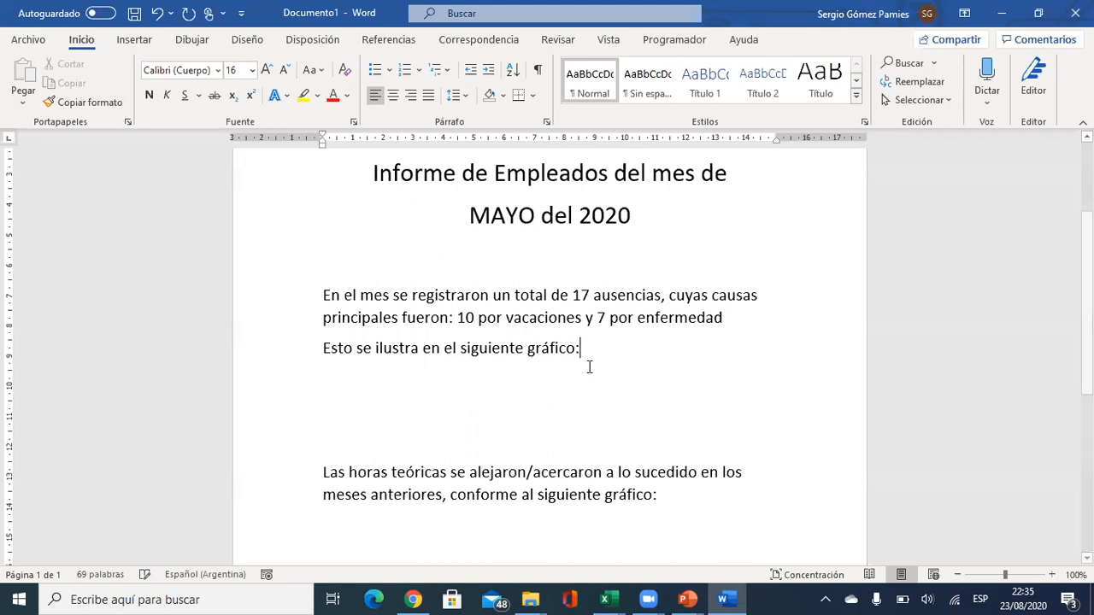
pyautogui.press('Return')
pyautogui.press('Return')
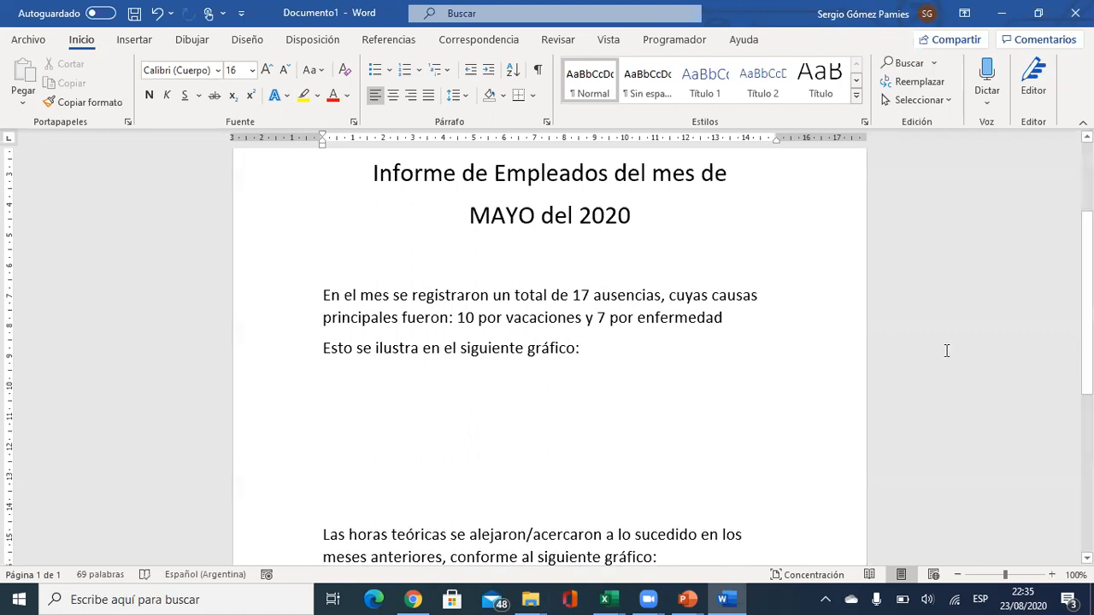
pyautogui.hotkey('alt', 'Tab')
pyautogui.click(149, 248)
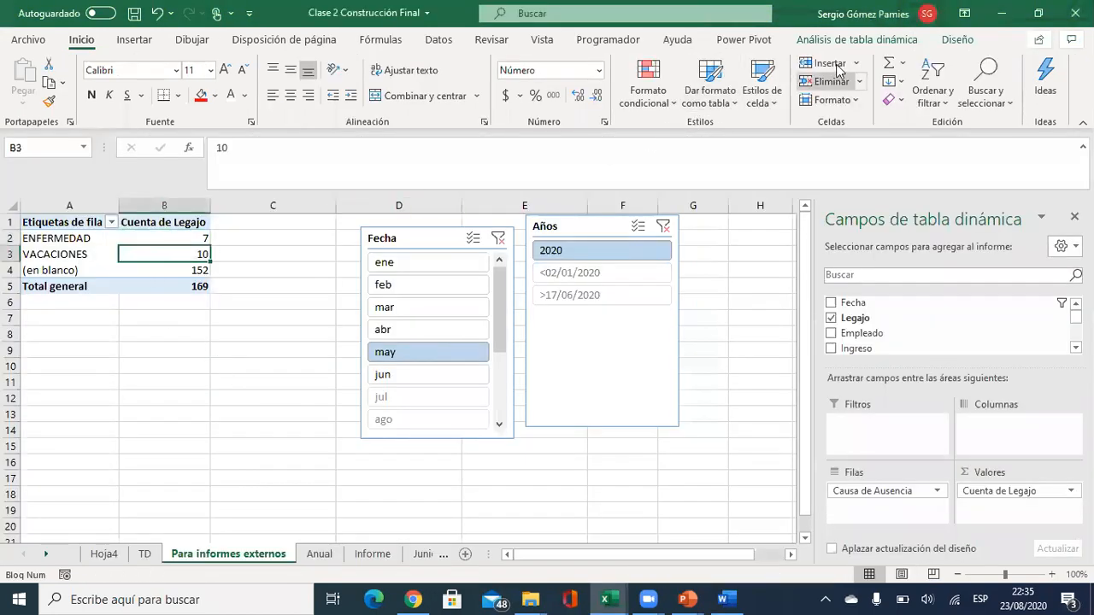
# Insert a pie pivot chart of the absence-cause counts.
pyautogui.click(863, 43)
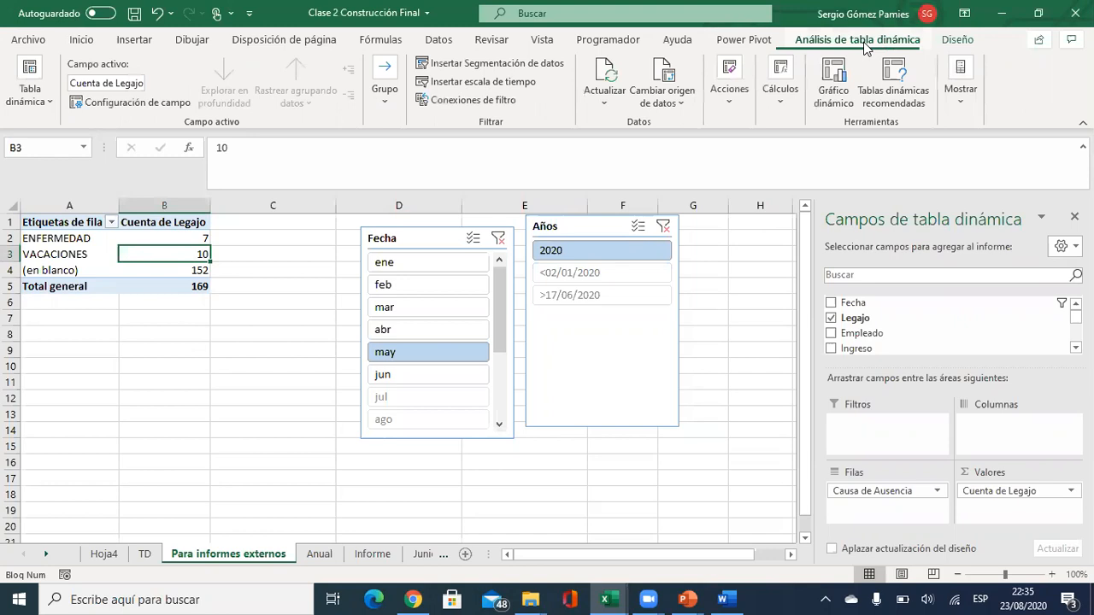
pyautogui.click(835, 95)
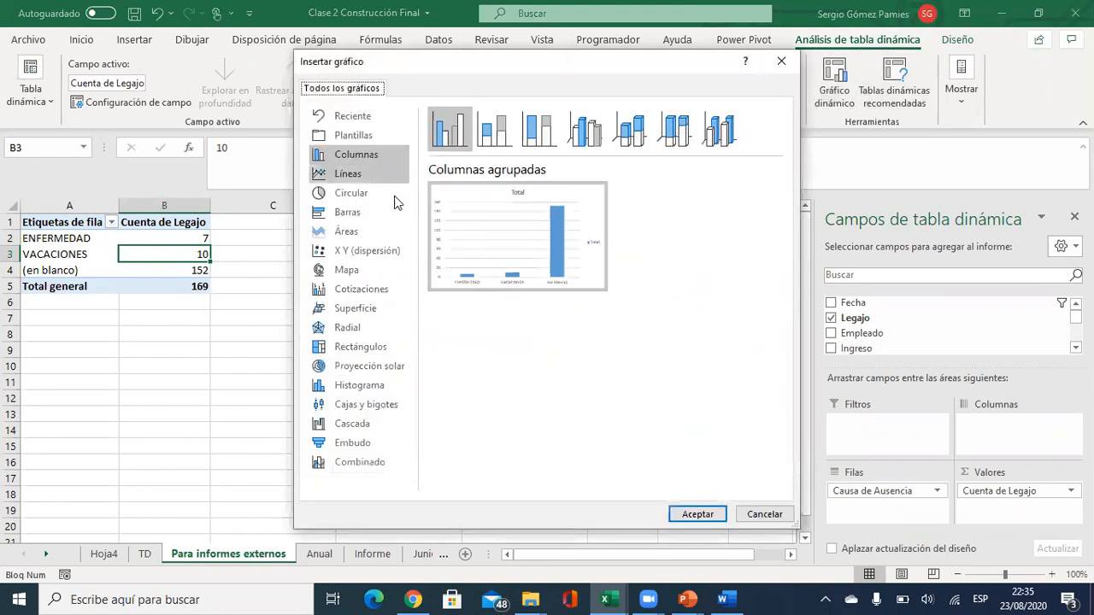
pyautogui.click(354, 194)
pyautogui.moveTo(509, 233)
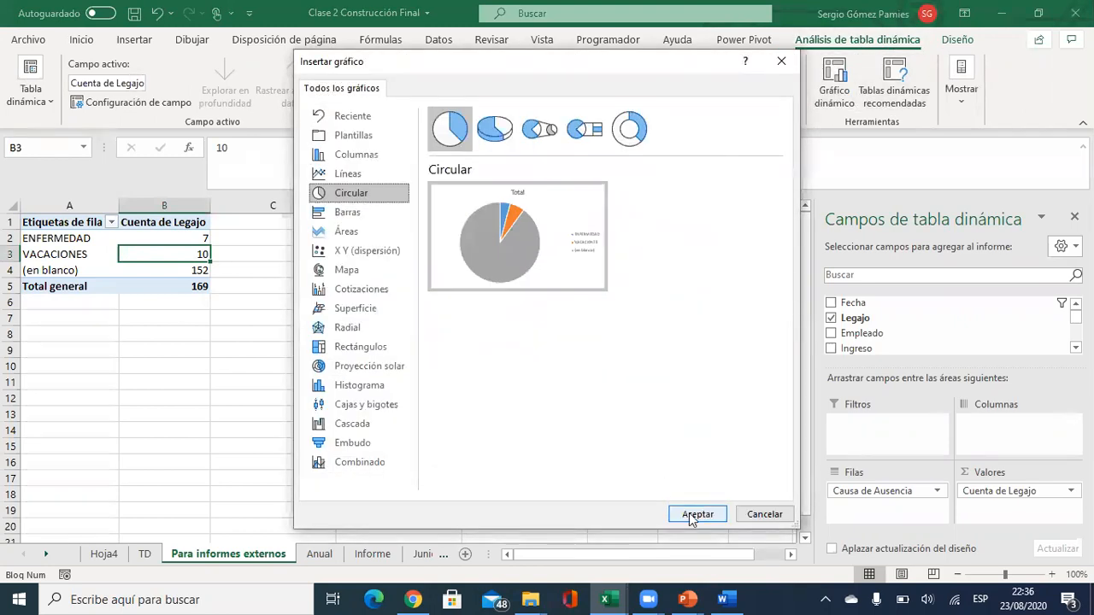
pyautogui.click(694, 514)
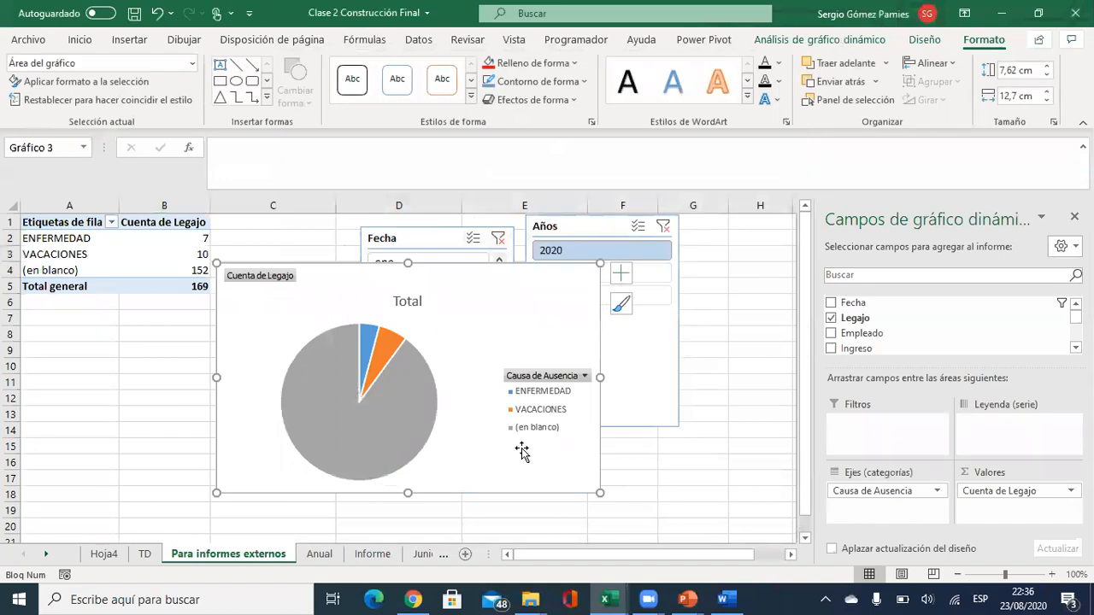
# Relabel the blank pivot row in A4 as 'Sin Ausencias'.
pyautogui.click(80, 270)
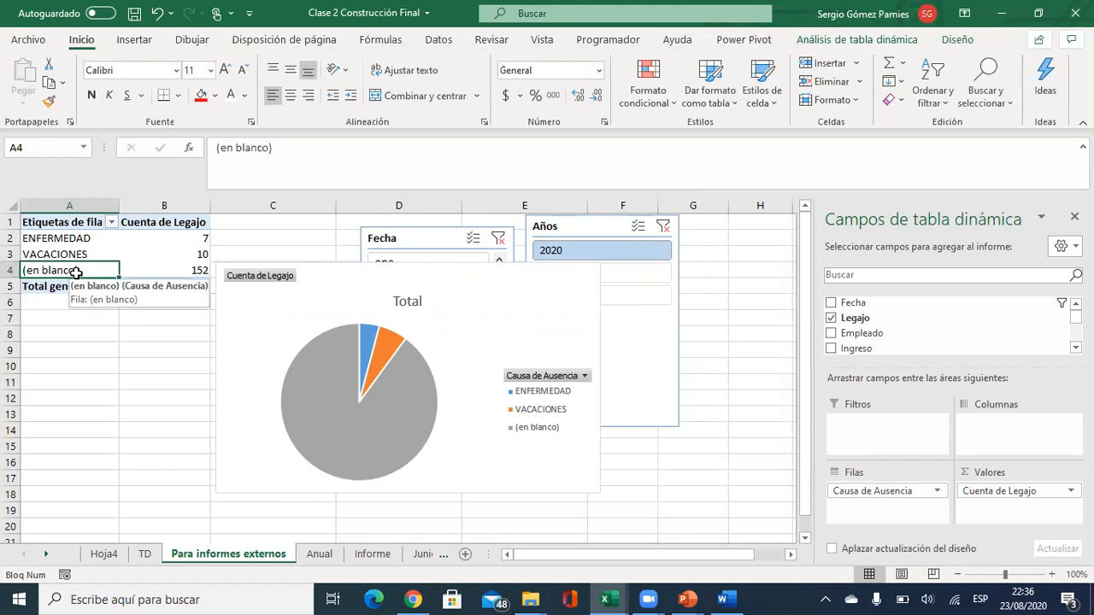
pyautogui.write('Sin Ausencias')
pyautogui.press('Return')
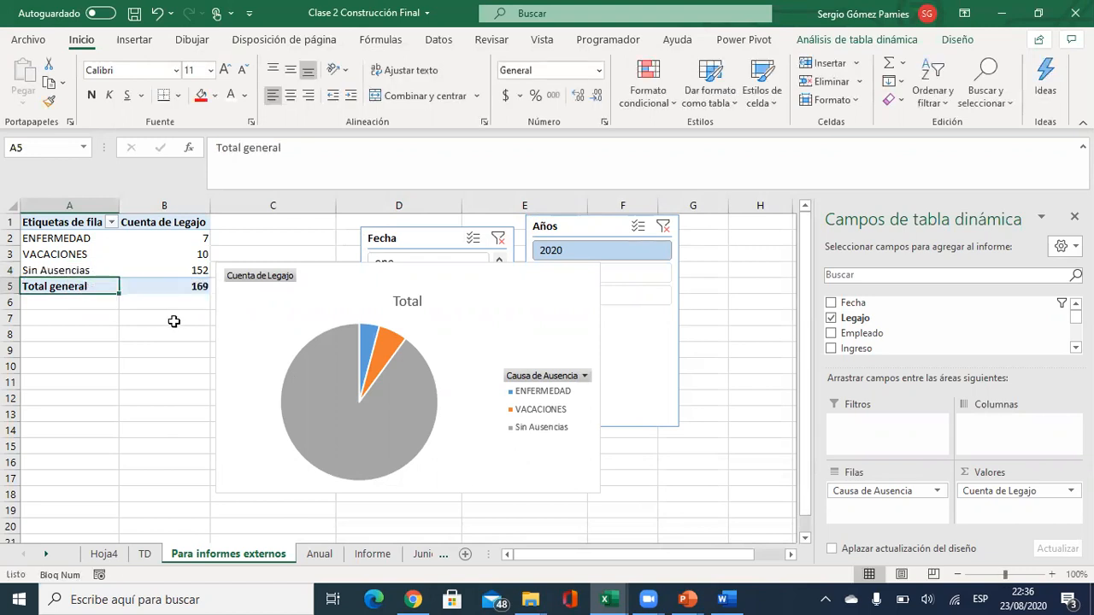
pyautogui.click(415, 302)
# Title the pie chart 'Causa de Ausencias' and hide all its field buttons.
pyautogui.click(415, 302)
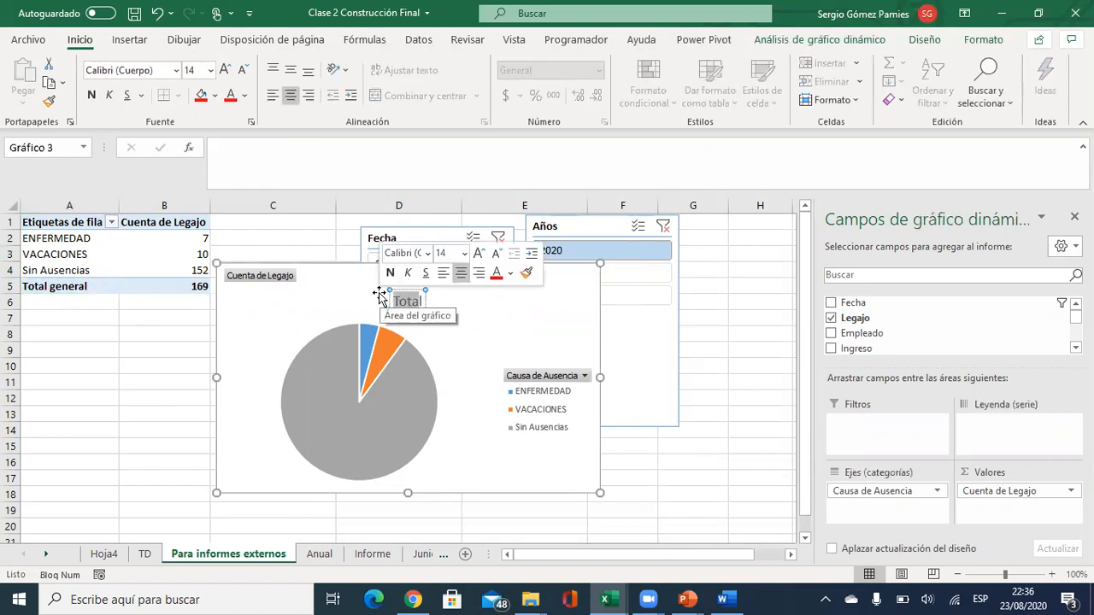
pyautogui.press('Delete')
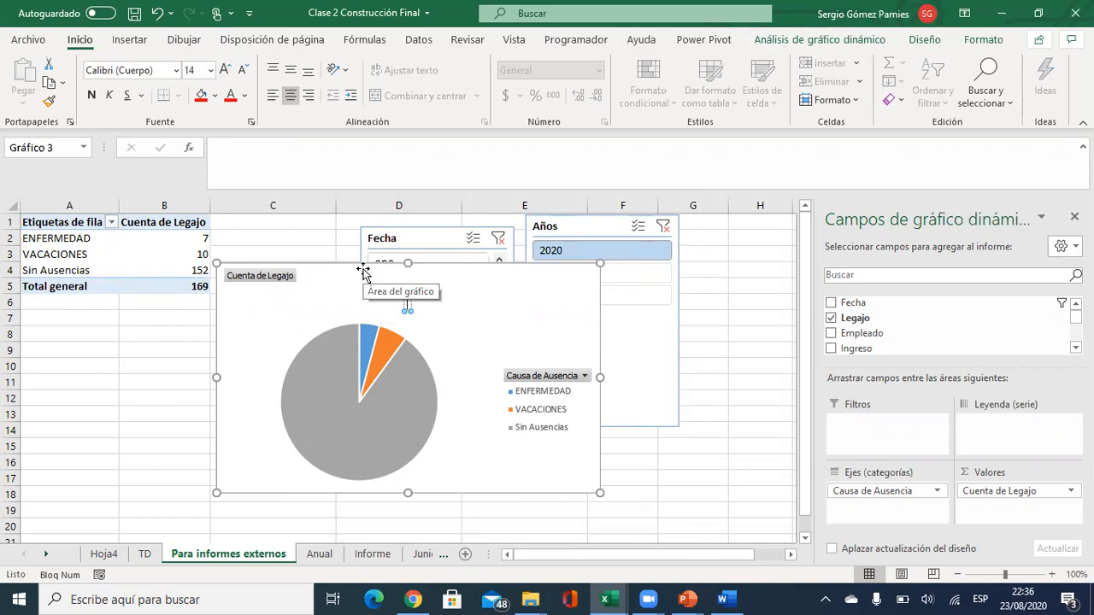
pyautogui.write('Causa de Ausencias')
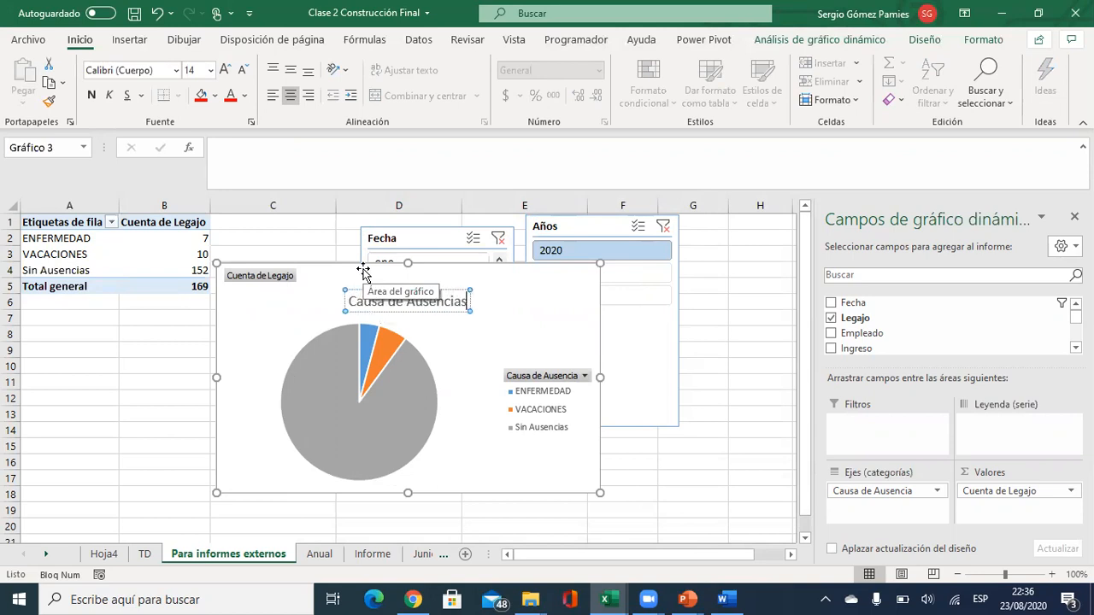
pyautogui.click(557, 329)
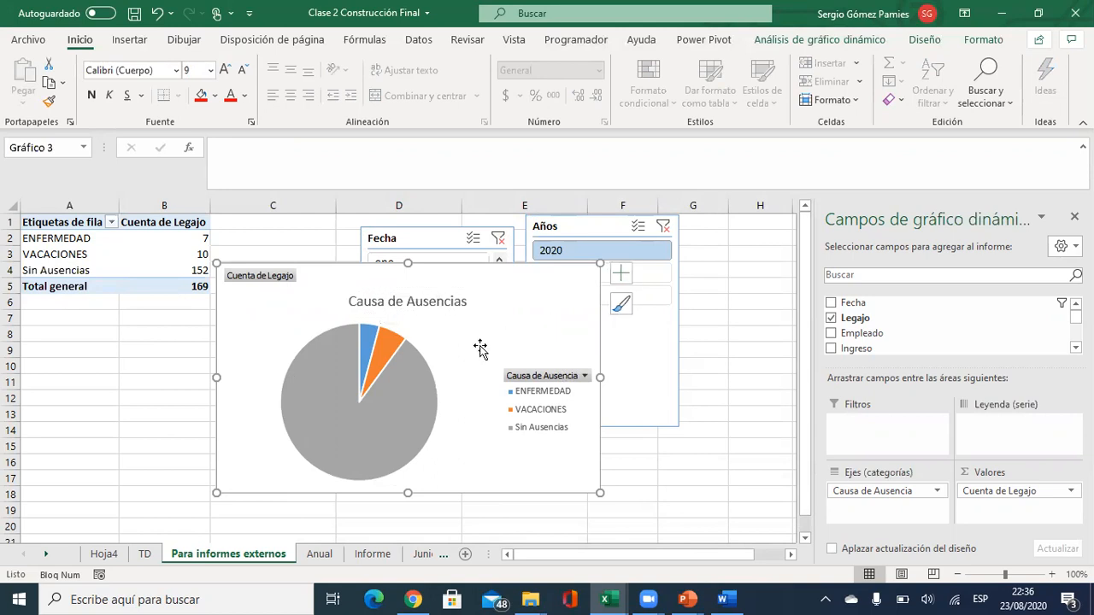
pyautogui.rightClick(282, 278)
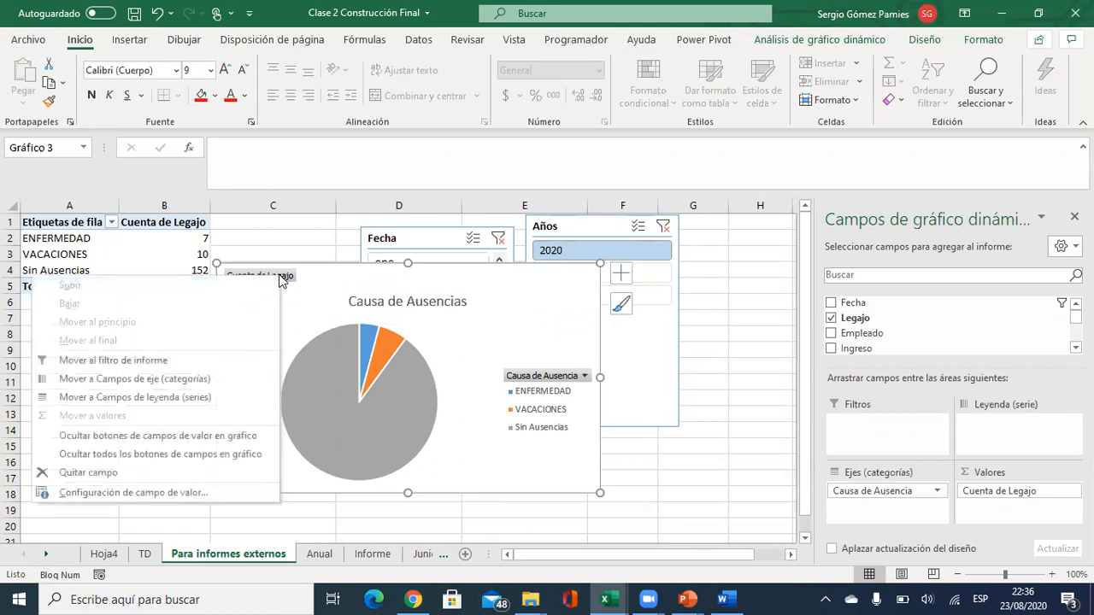
pyautogui.click(124, 455)
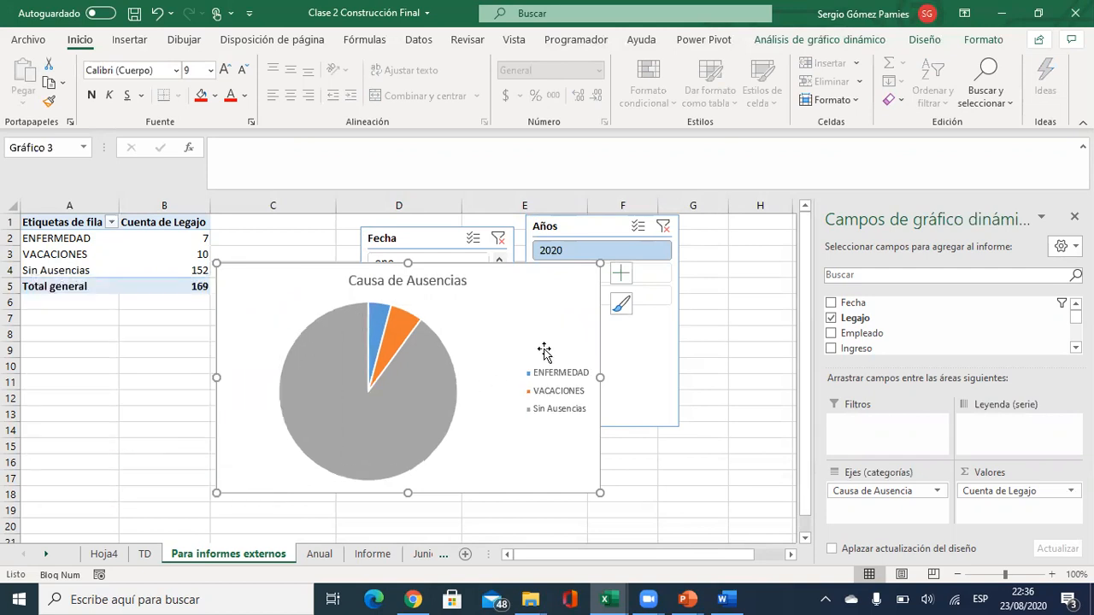
# Show the 7, 10 and 152 value labels on the slices and copy the chart.
pyautogui.click(356, 403)
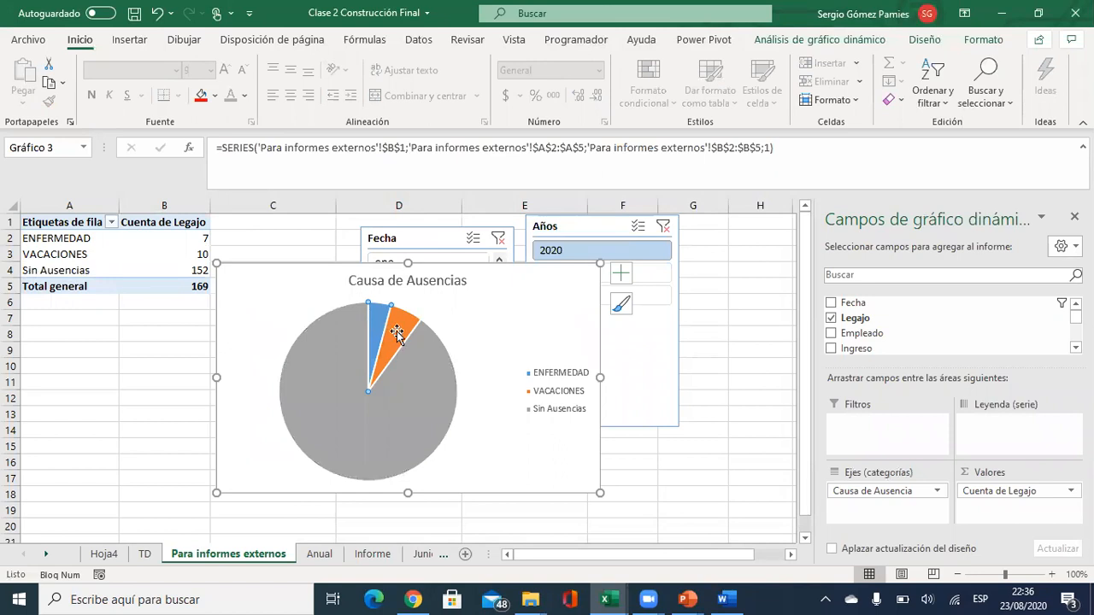
pyautogui.click(620, 273)
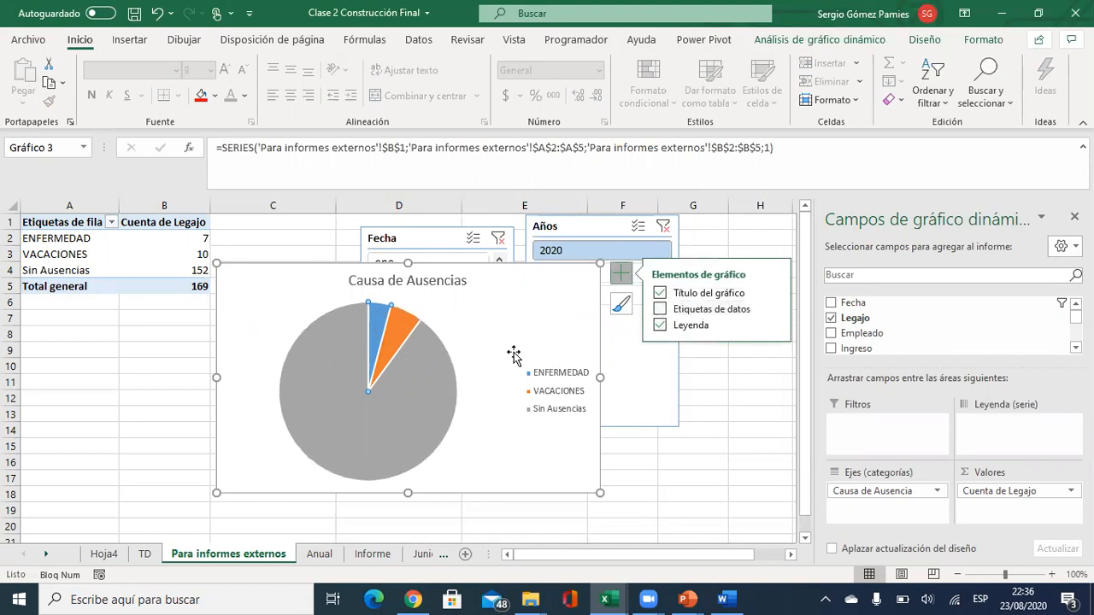
pyautogui.click(469, 328)
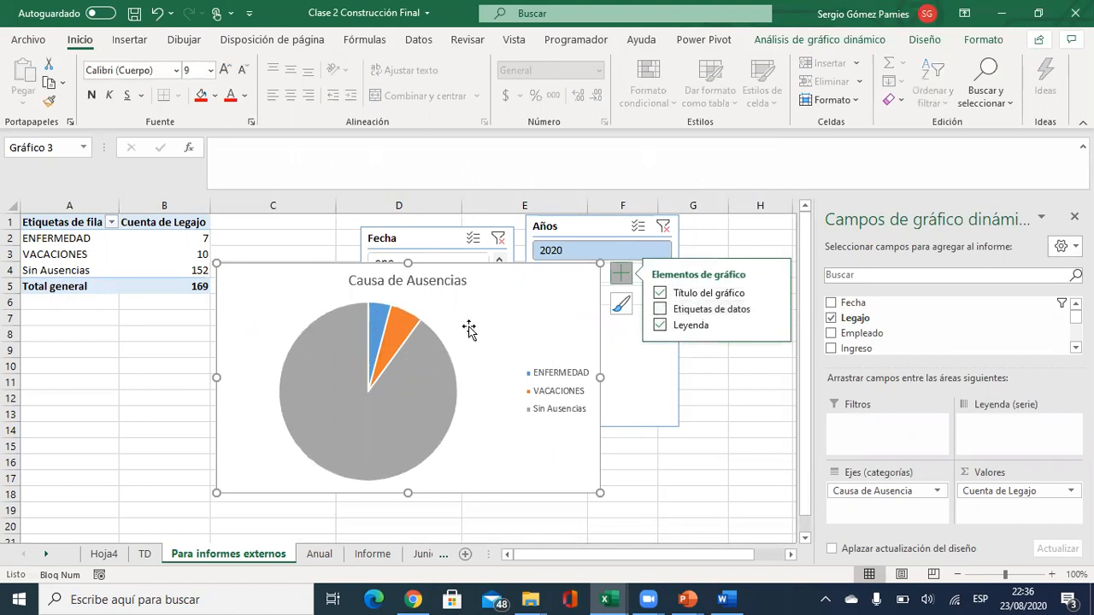
pyautogui.click(660, 309)
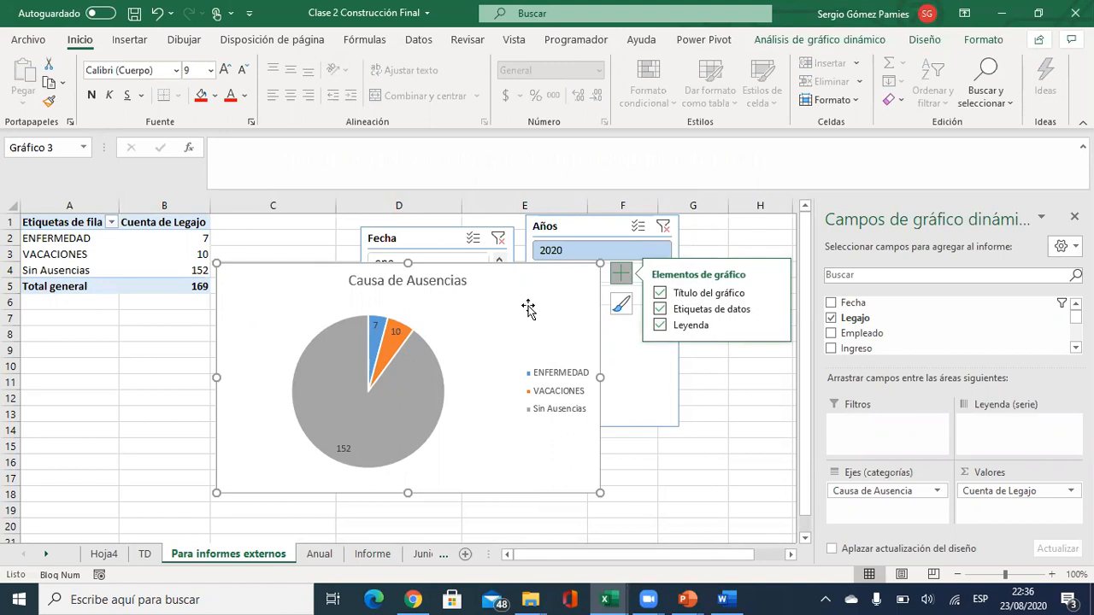
pyautogui.hotkey('ctrl', 'c')
# Paste the pie chart into the Word report as a picture and centre it.
pyautogui.hotkey('alt', 'Tab')
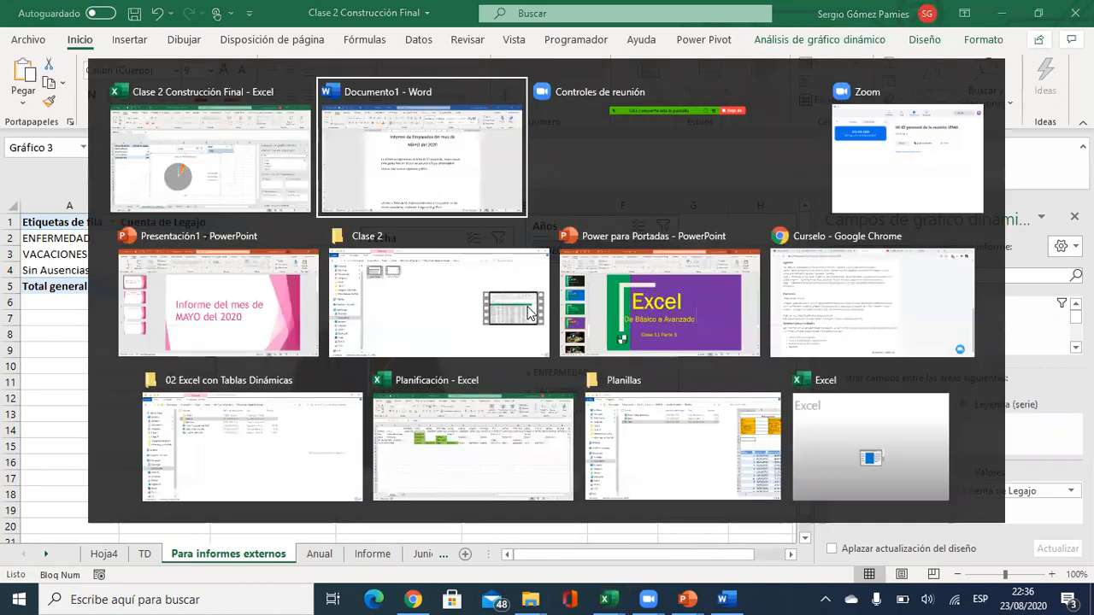
pyautogui.click(293, 408)
pyautogui.rightClick(336, 406)
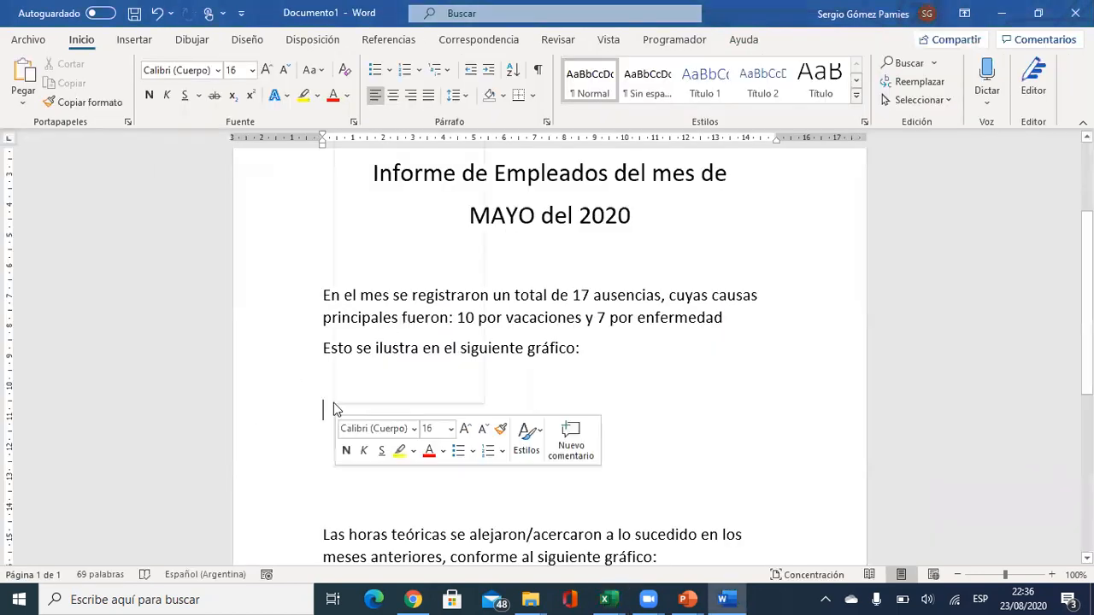
pyautogui.click(469, 224)
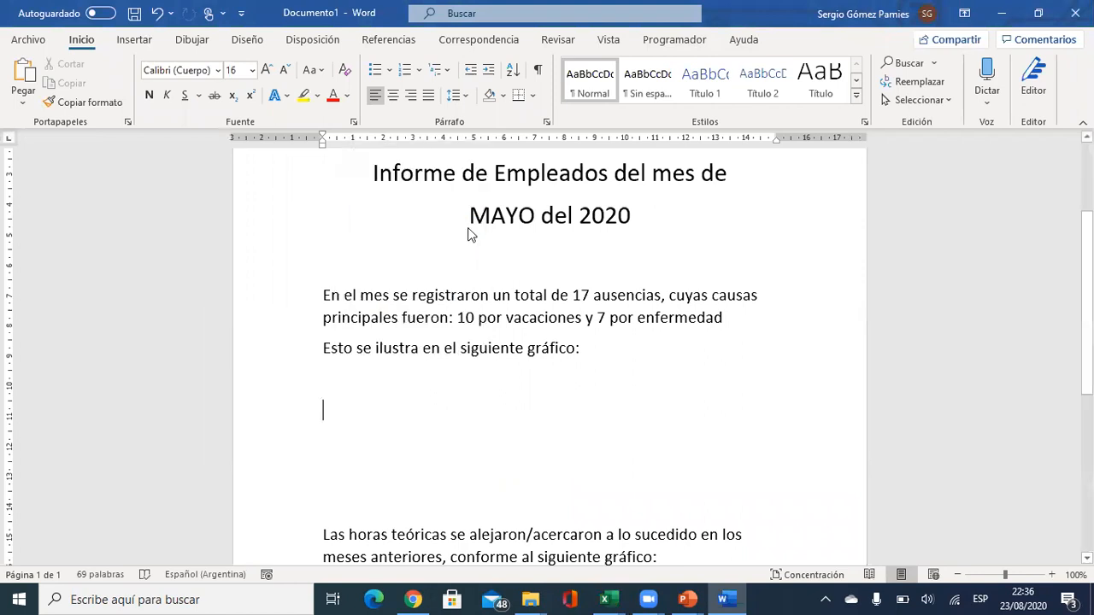
pyautogui.click(619, 333)
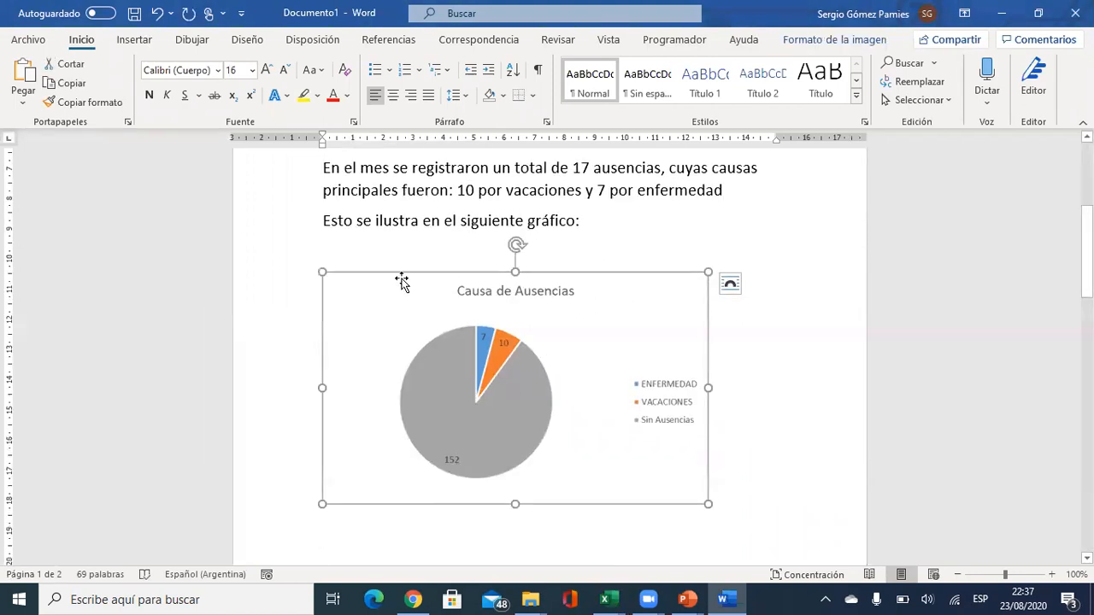
pyautogui.click(393, 94)
pyautogui.scroll(-1, 607, 303)
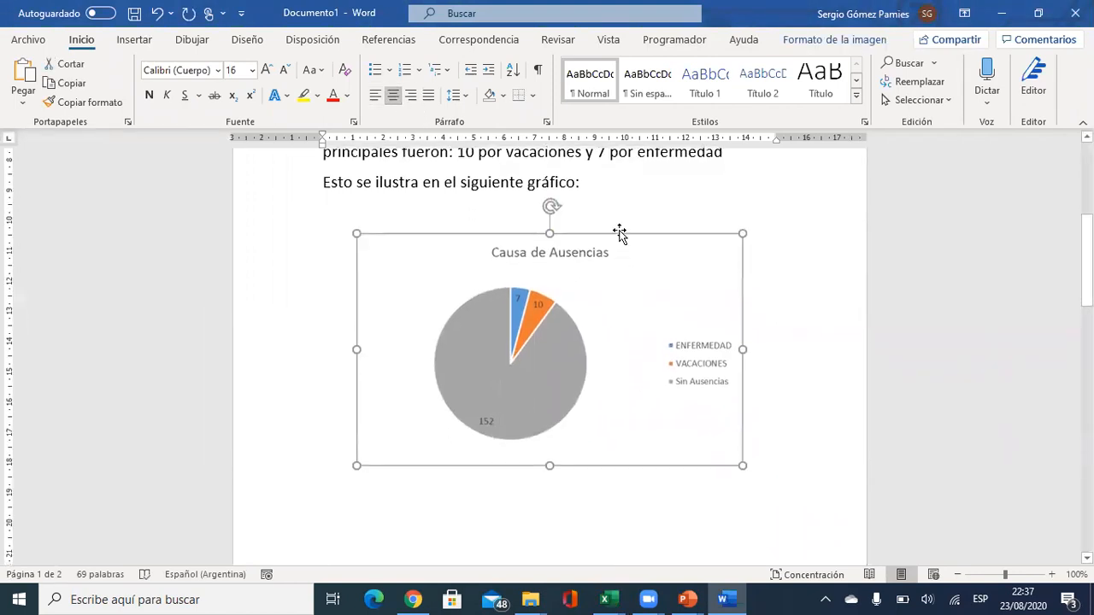
pyautogui.click(622, 223)
pyautogui.scroll(1, 511, 333)
pyautogui.scroll(1, 444, 180)
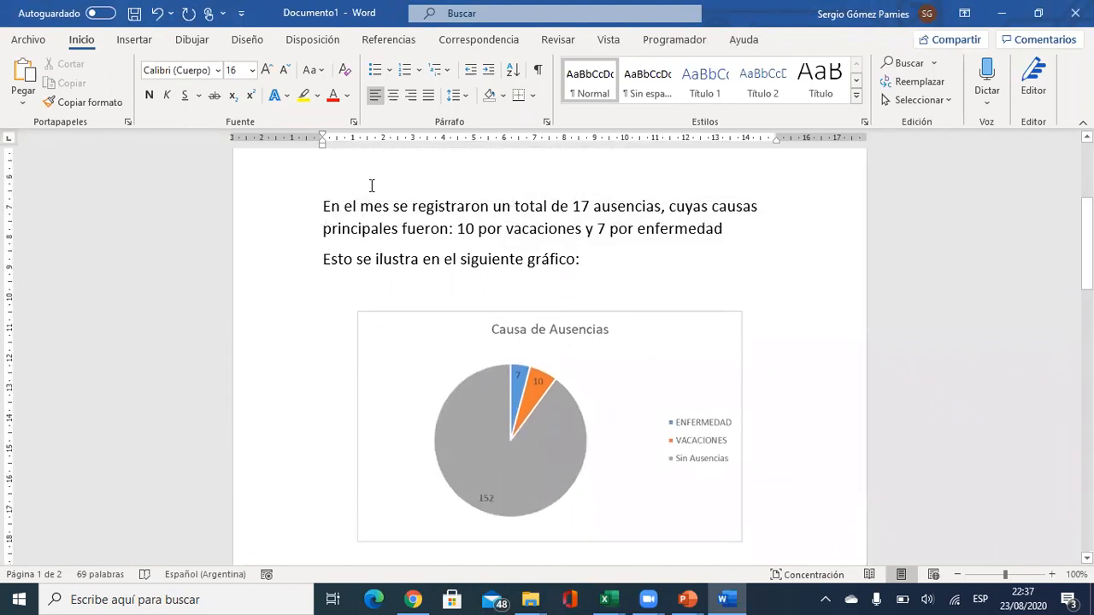
pyautogui.scroll(-3, 500, 316)
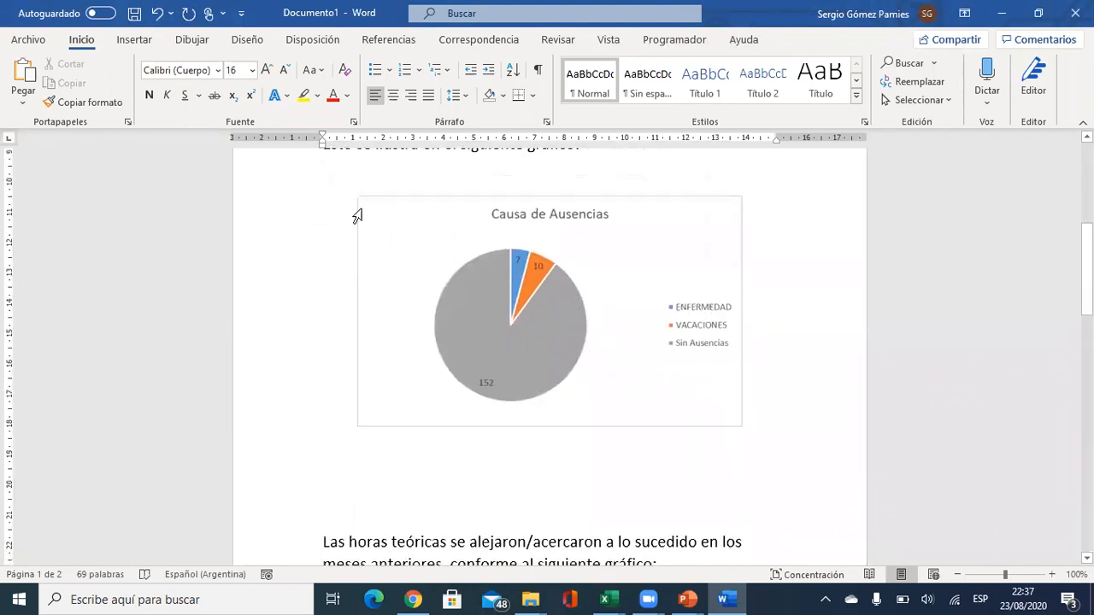
pyautogui.scroll(4, 436, 329)
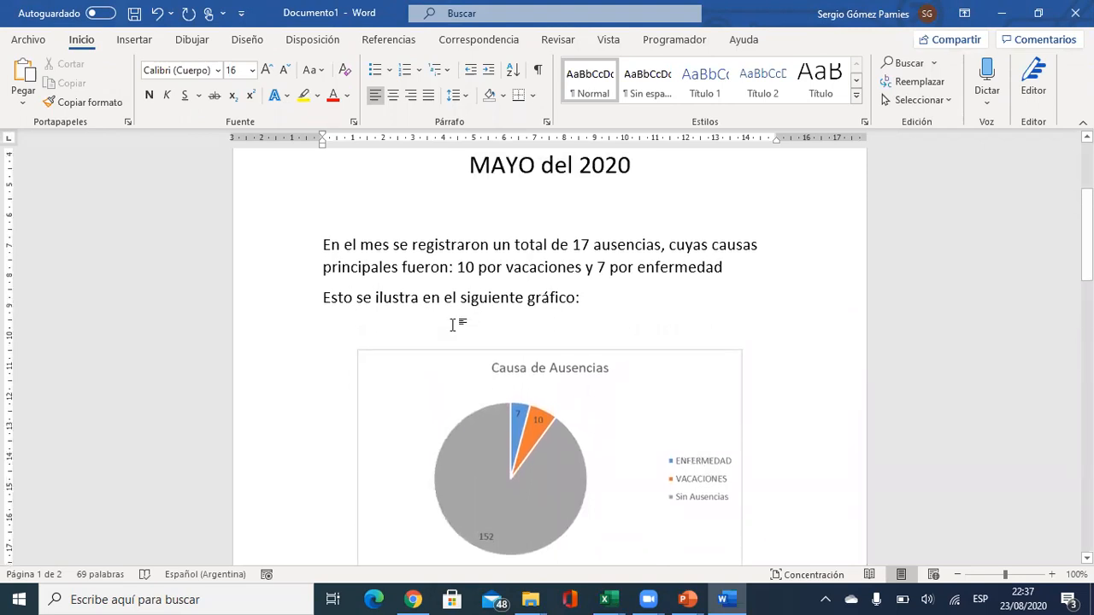
# Indent the first lines of the absences paragraph and the 'Esto se ilustra' line.
pyautogui.click(318, 245)
pyautogui.press('Tab')
pyautogui.click(314, 299)
pyautogui.press('Tab')
# Remove the extra blank lines between the chart and the next paragraph.
pyautogui.scroll(-1, 410, 318)
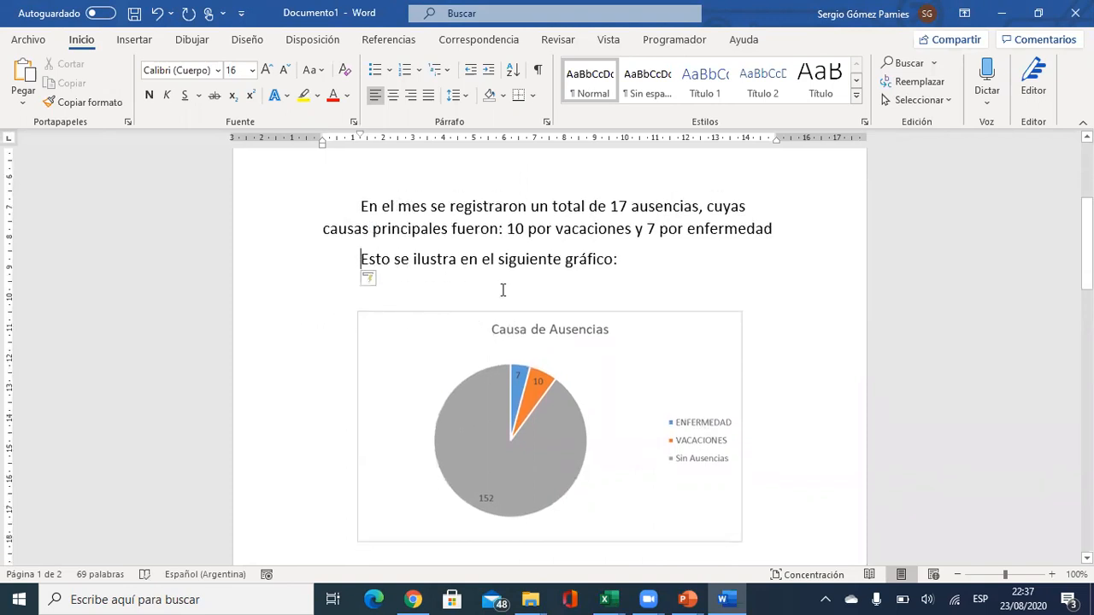
pyautogui.scroll(-2, 729, 284)
pyautogui.scroll(-3, 632, 349)
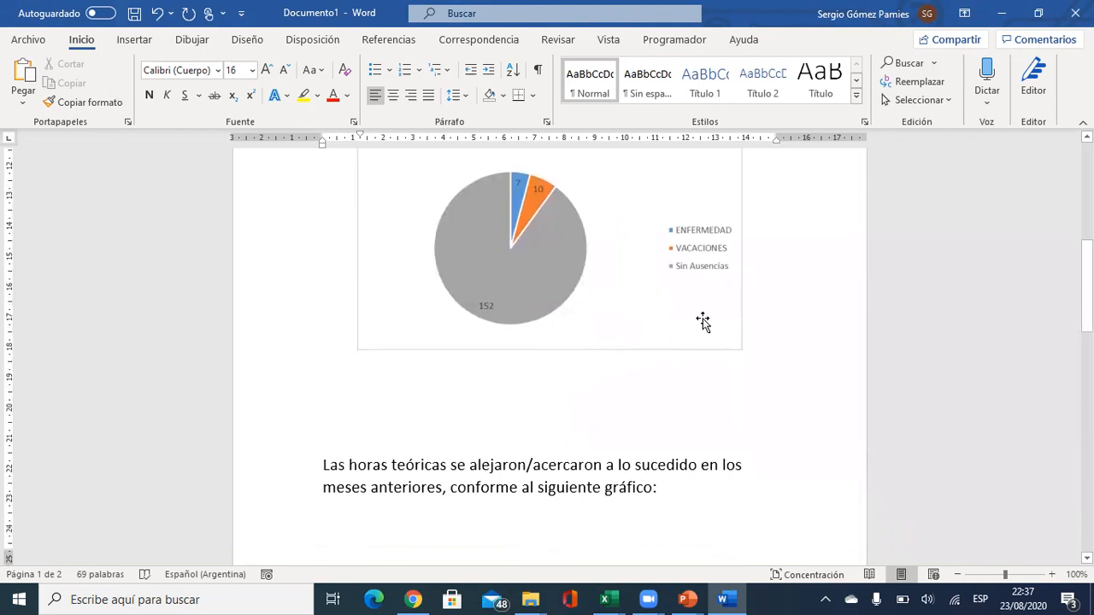
pyautogui.scroll(-3, 684, 333)
pyautogui.click(385, 278)
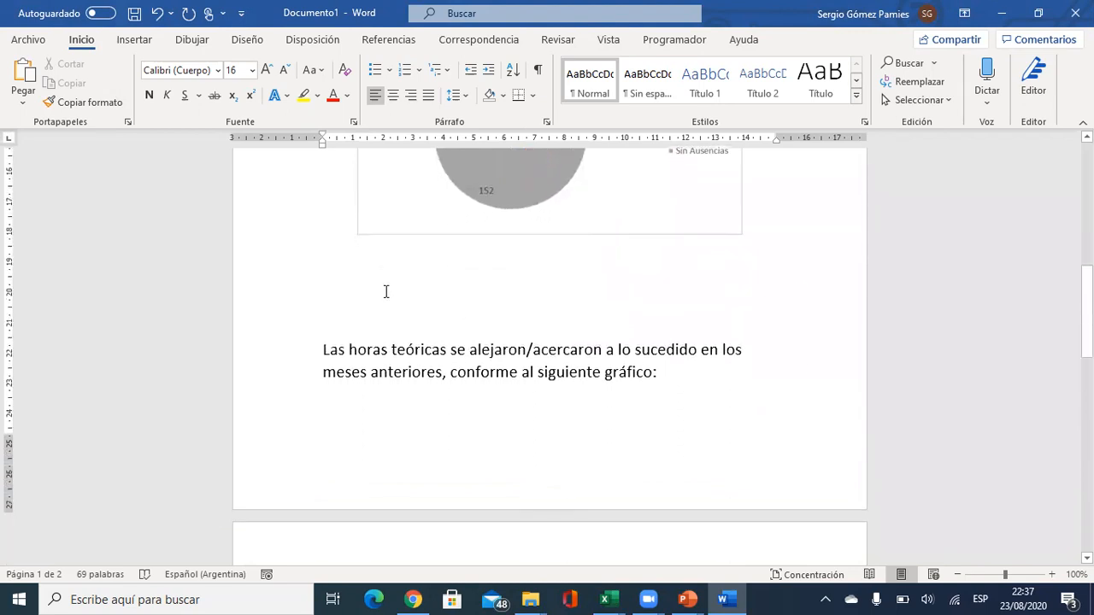
pyautogui.press('Delete')
pyautogui.press('Delete')
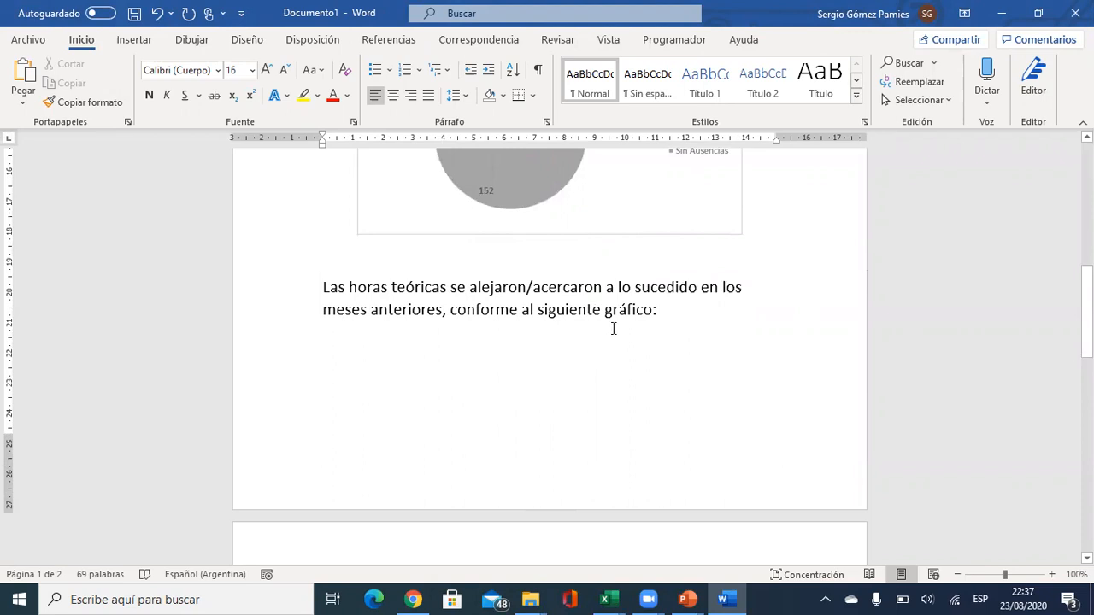
pyautogui.scroll(-2, 563, 373)
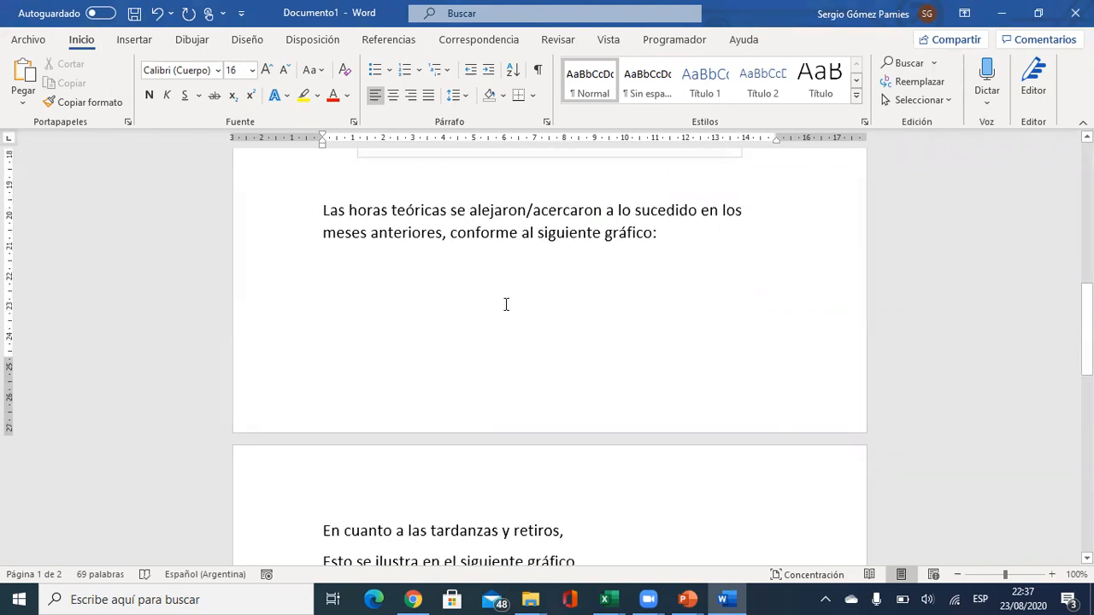
pyautogui.hotkey('alt', 'Tab')
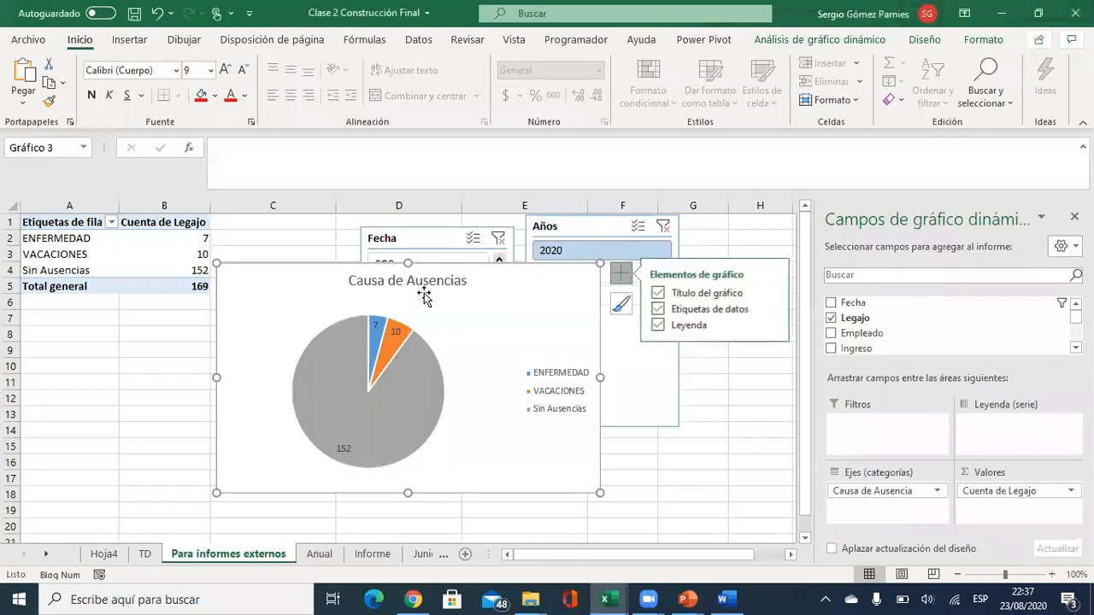
# Drag the pie chart lower, check the Informe sheet's hours chart, then return.
pyautogui.moveTo(511, 287); pyautogui.dragTo(489, 342)
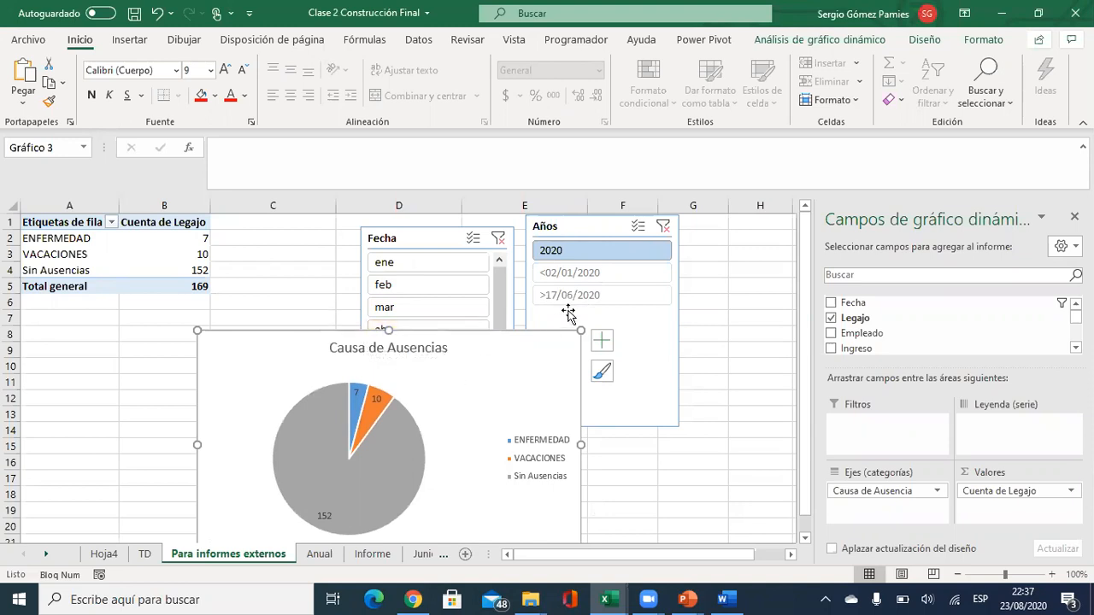
pyautogui.click(396, 557)
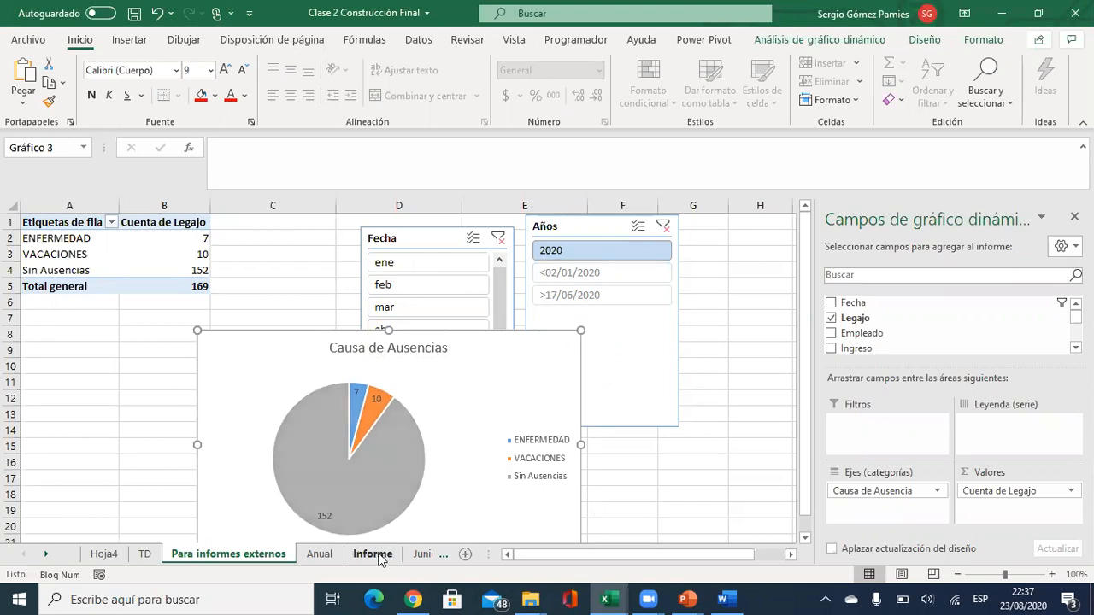
pyautogui.scroll(-2, 332, 427)
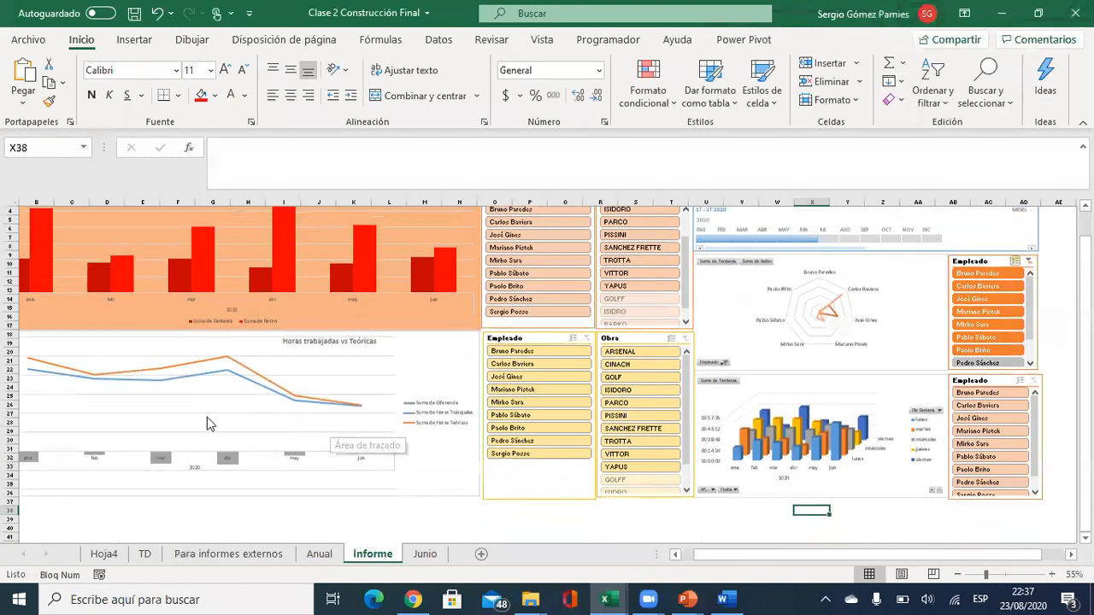
pyautogui.click(434, 369)
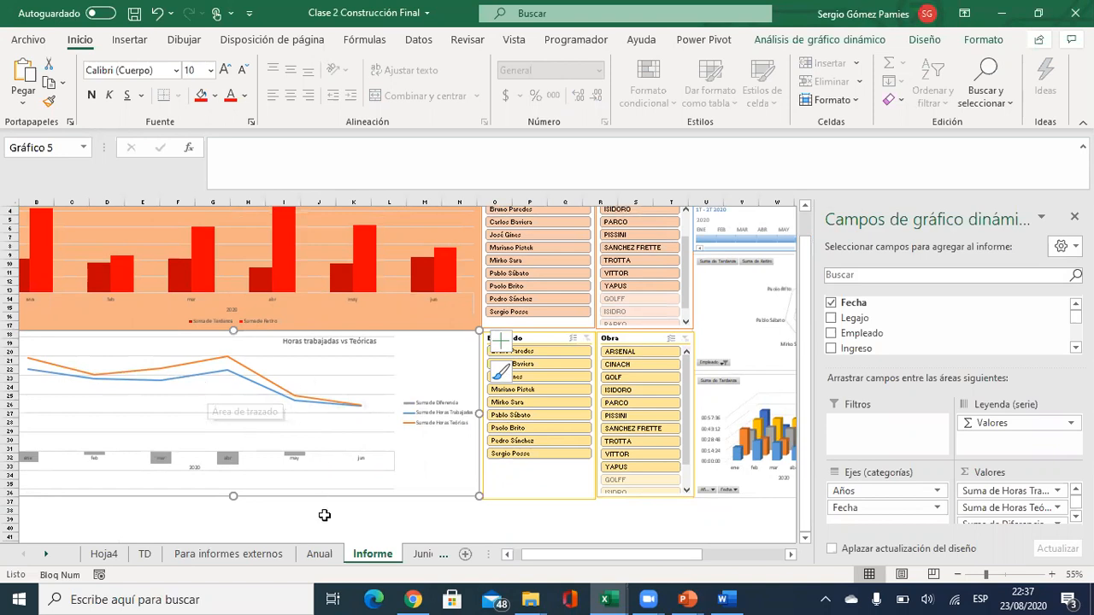
pyautogui.click(233, 555)
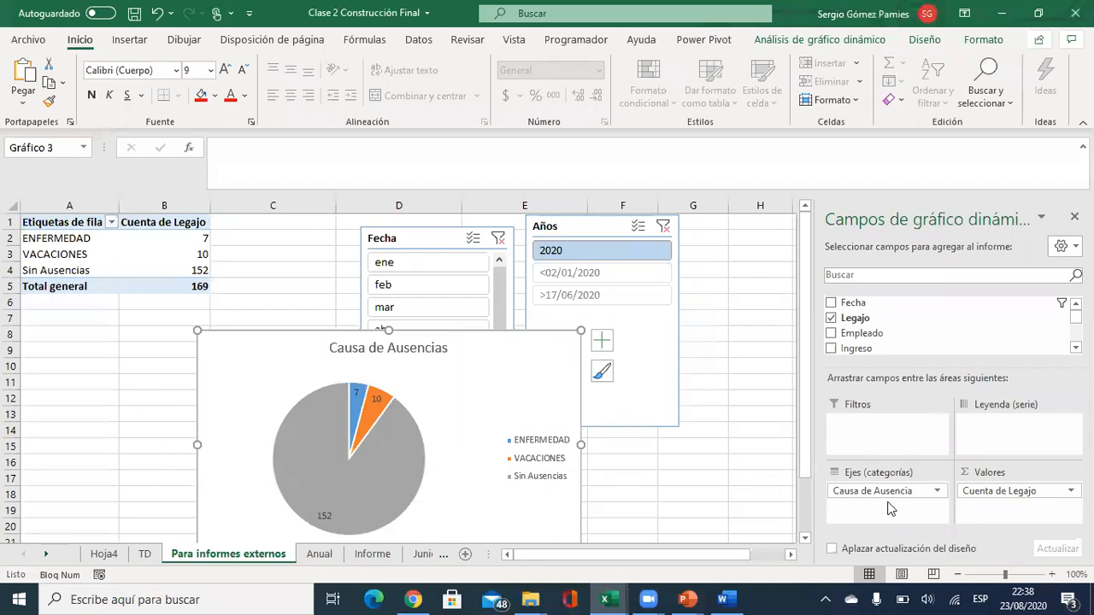
# Replace Causa de Ausencia and Cuenta de Legajo with Fecha, showing all 2020 months.
pyautogui.moveTo(893, 494); pyautogui.dragTo(908, 332)
pyautogui.moveTo(969, 487); pyautogui.dragTo(923, 351)
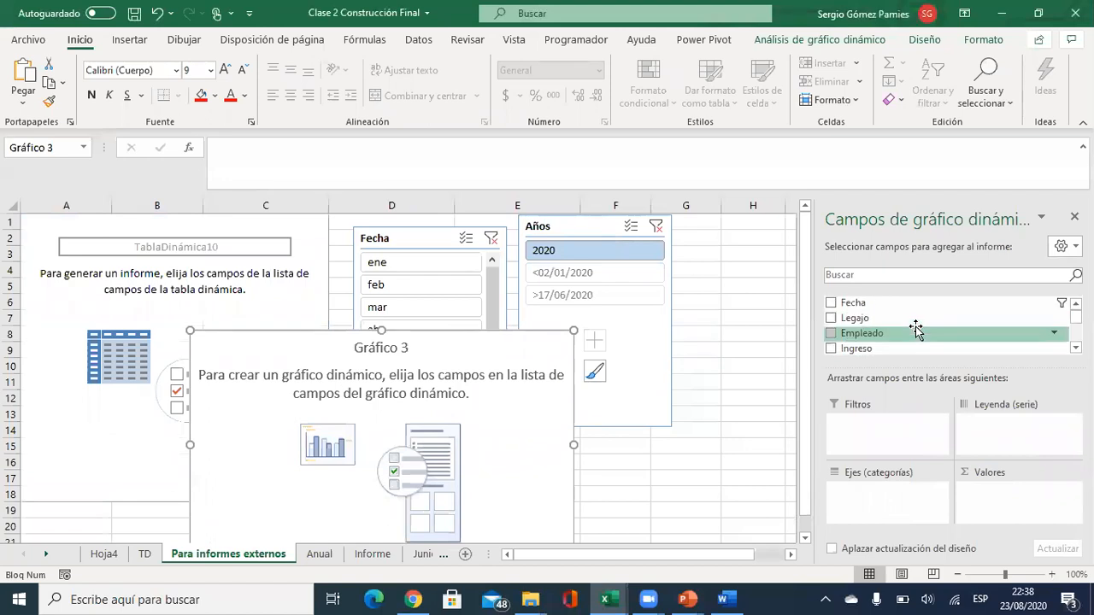
pyautogui.moveTo(854, 303); pyautogui.dragTo(884, 497)
pyautogui.click(28, 239)
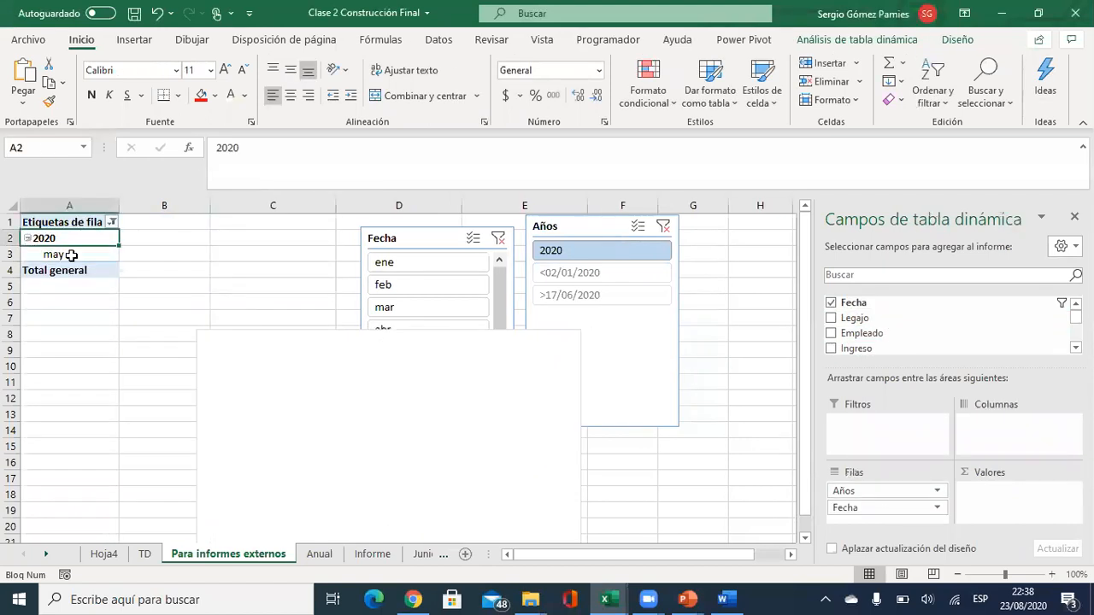
pyautogui.click(498, 238)
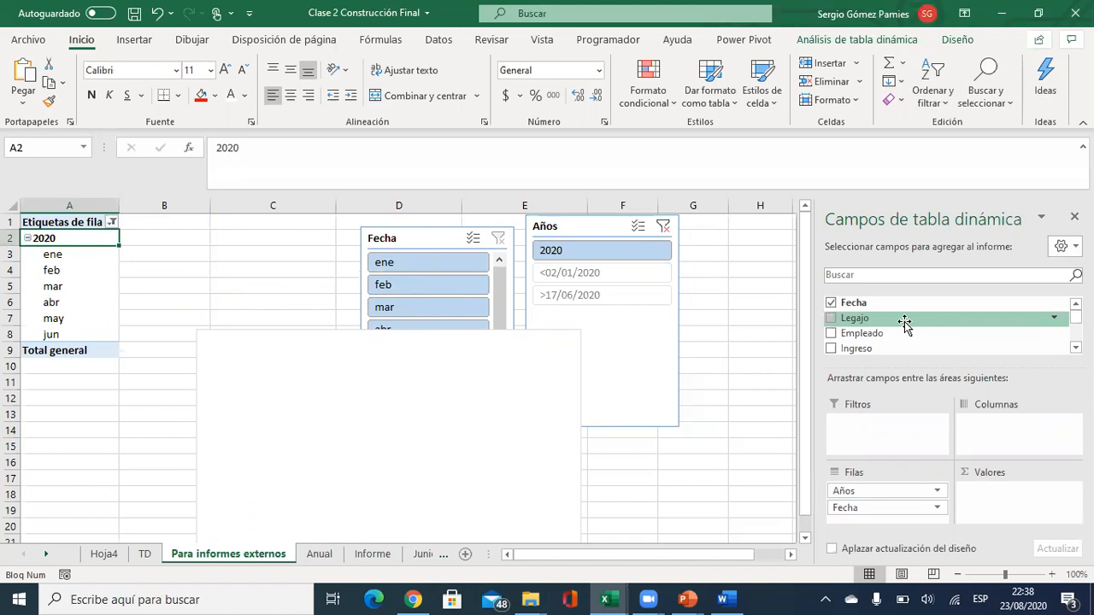
pyautogui.scroll(-1, 912, 325)
pyautogui.scroll(-1, 913, 325)
# Add Horas Trabajadas and Horas Teóricas to the values, both summarized as Suma.
pyautogui.moveTo(908, 320); pyautogui.dragTo(993, 462)
pyautogui.moveTo(911, 333); pyautogui.dragTo(1000, 491)
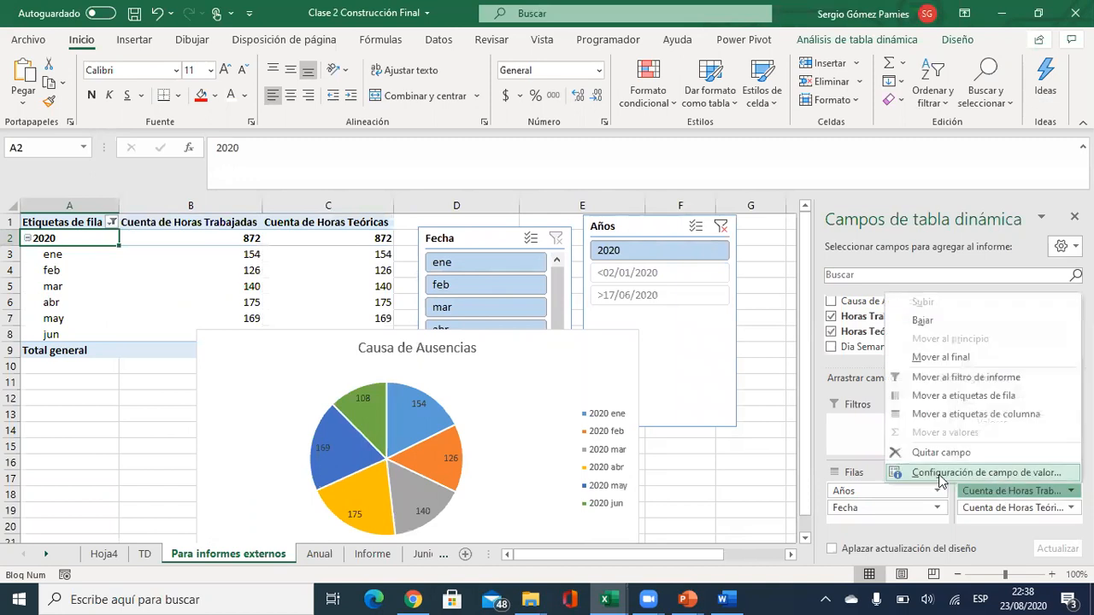
pyautogui.click(982, 473)
pyautogui.click(372, 342)
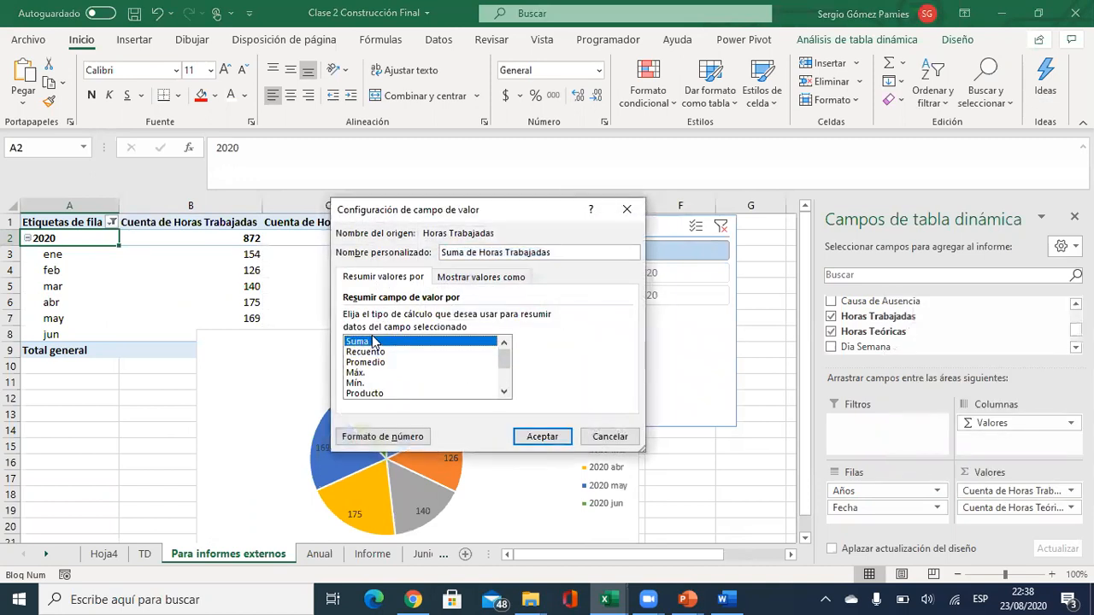
pyautogui.click(541, 437)
pyautogui.click(1017, 510)
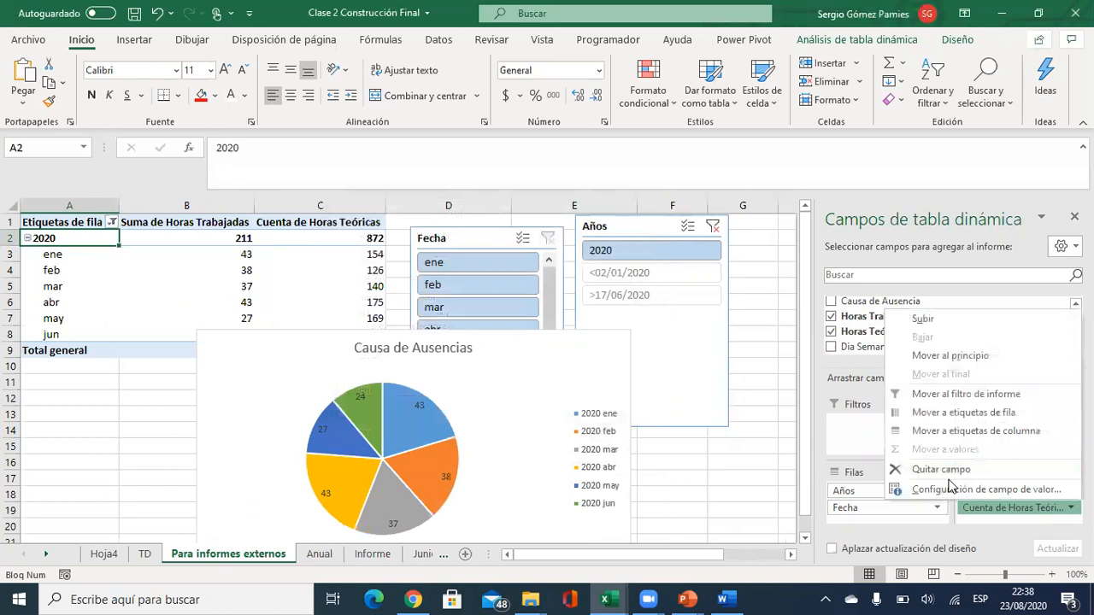
pyautogui.click(952, 490)
pyautogui.click(373, 342)
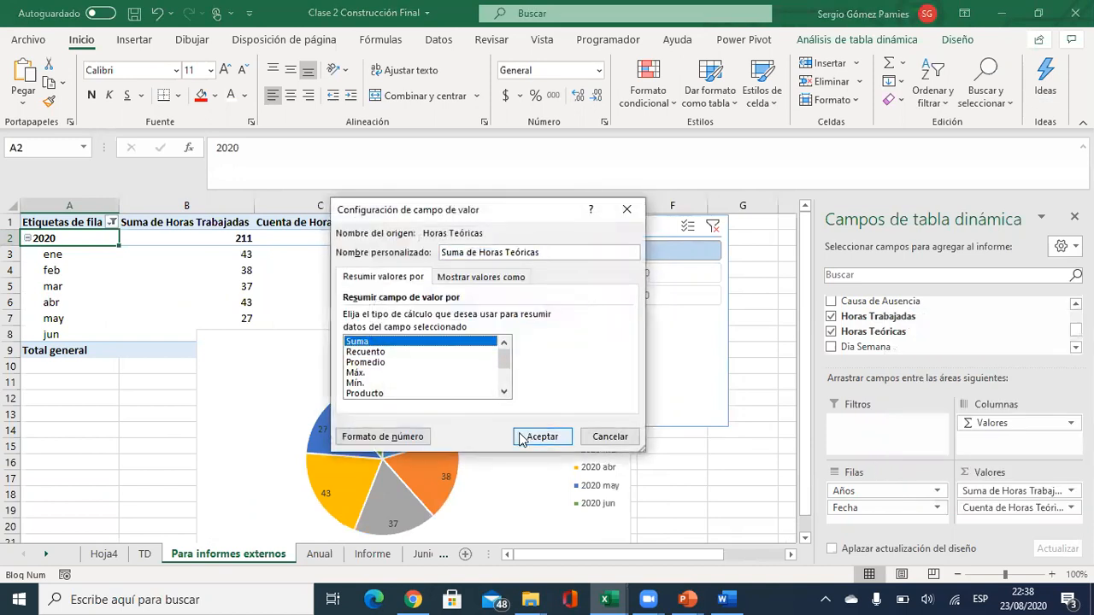
pyautogui.click(528, 438)
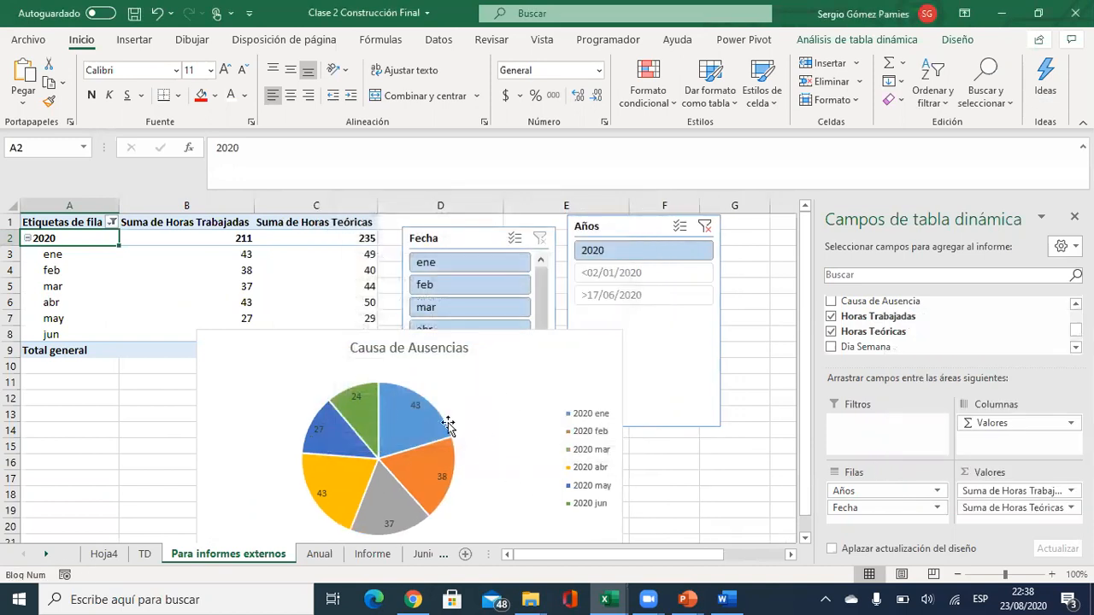
pyautogui.click(503, 335)
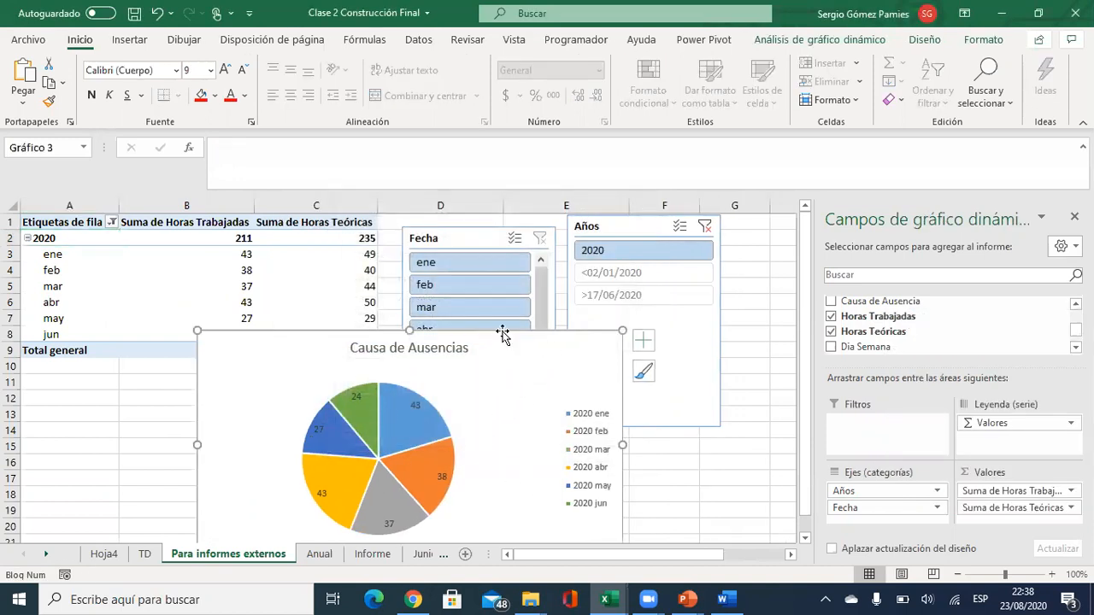
# Change the chart type to clustered bars (Barras agrupadas).
pyautogui.click(826, 45)
pyautogui.click(924, 41)
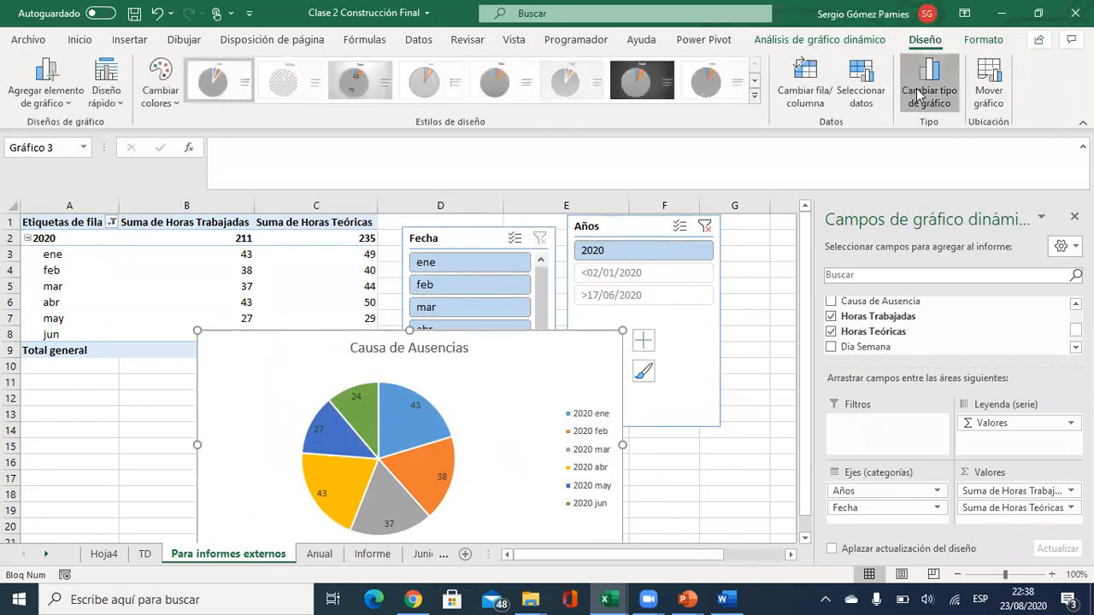
pyautogui.click(919, 95)
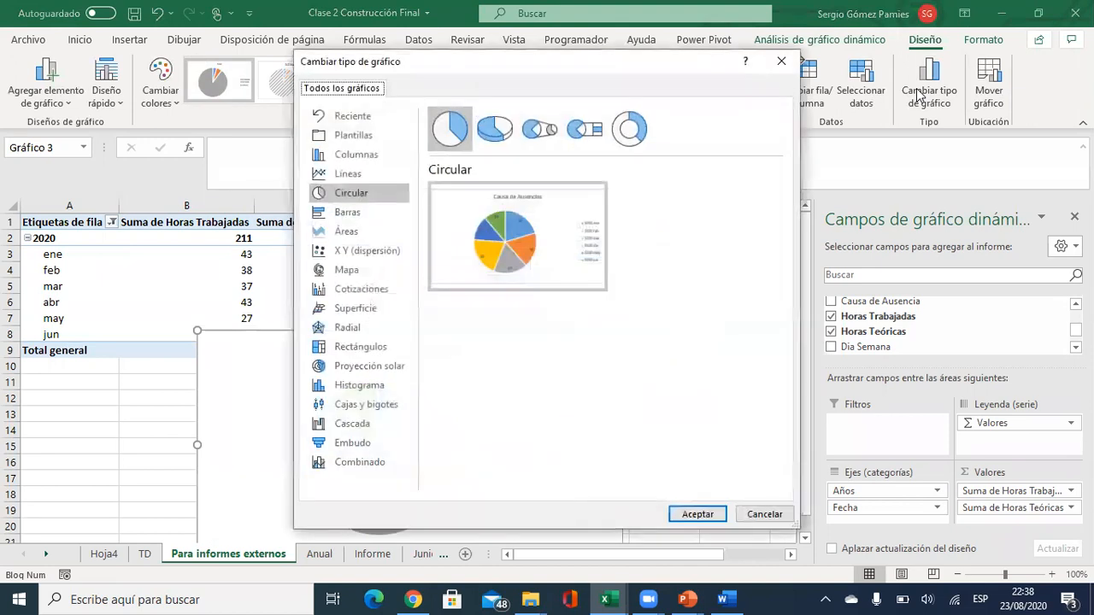
pyautogui.click(341, 213)
pyautogui.moveTo(521, 275)
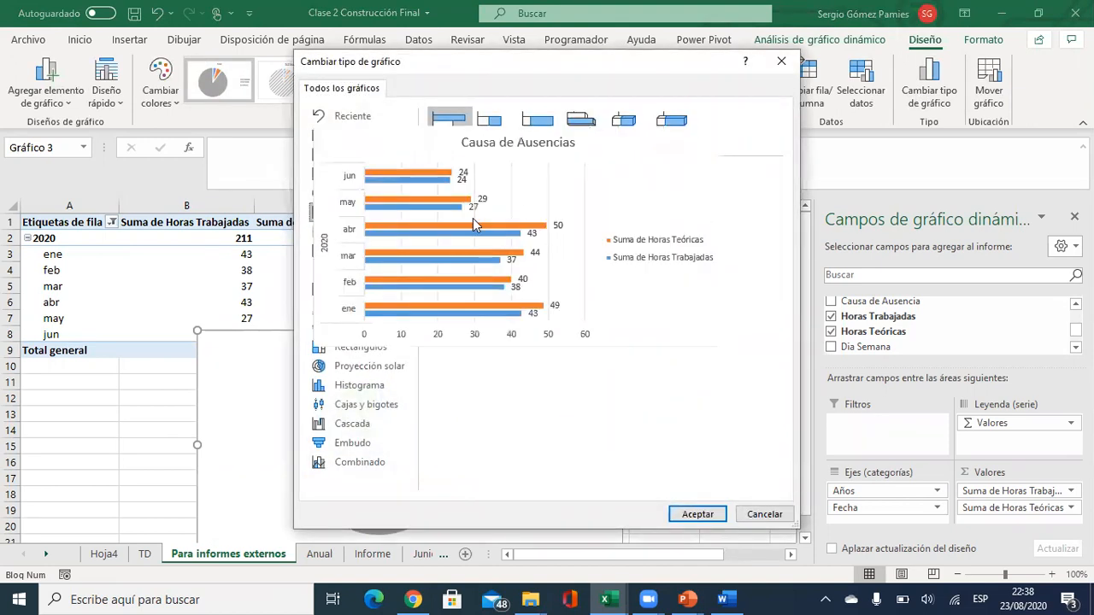
pyautogui.click(698, 513)
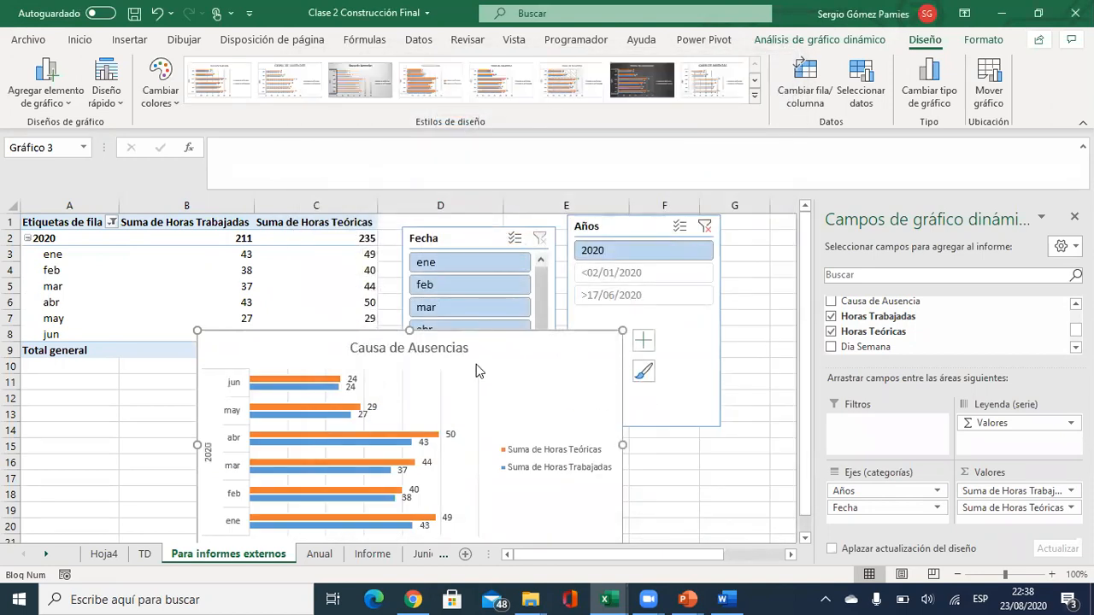
pyautogui.scroll(-1, 309, 376)
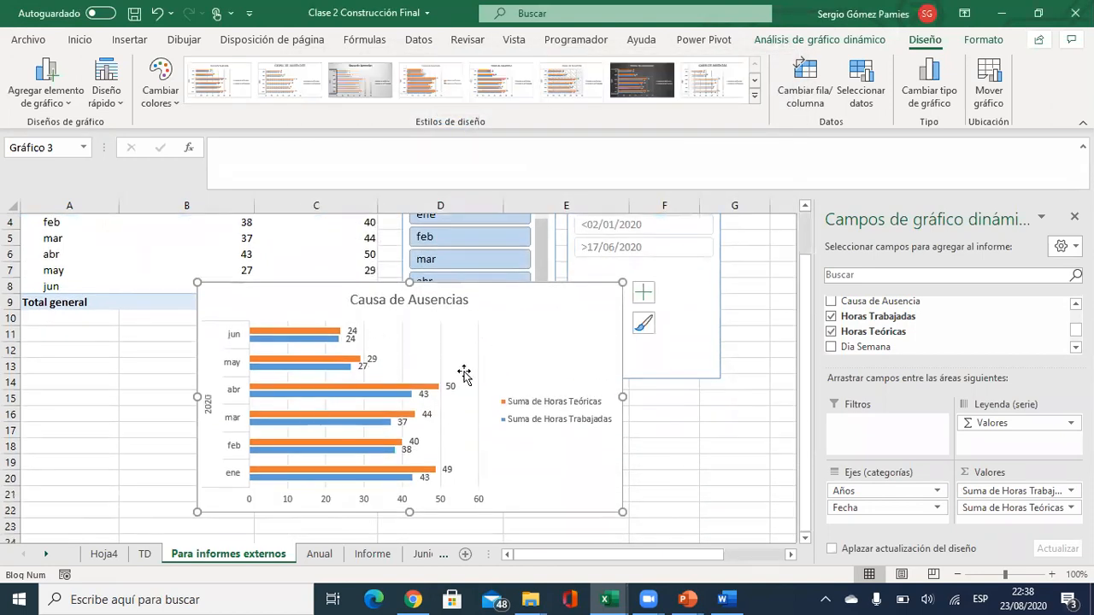
# Remove the data labels from the bars via the chart elements list.
pyautogui.click(645, 295)
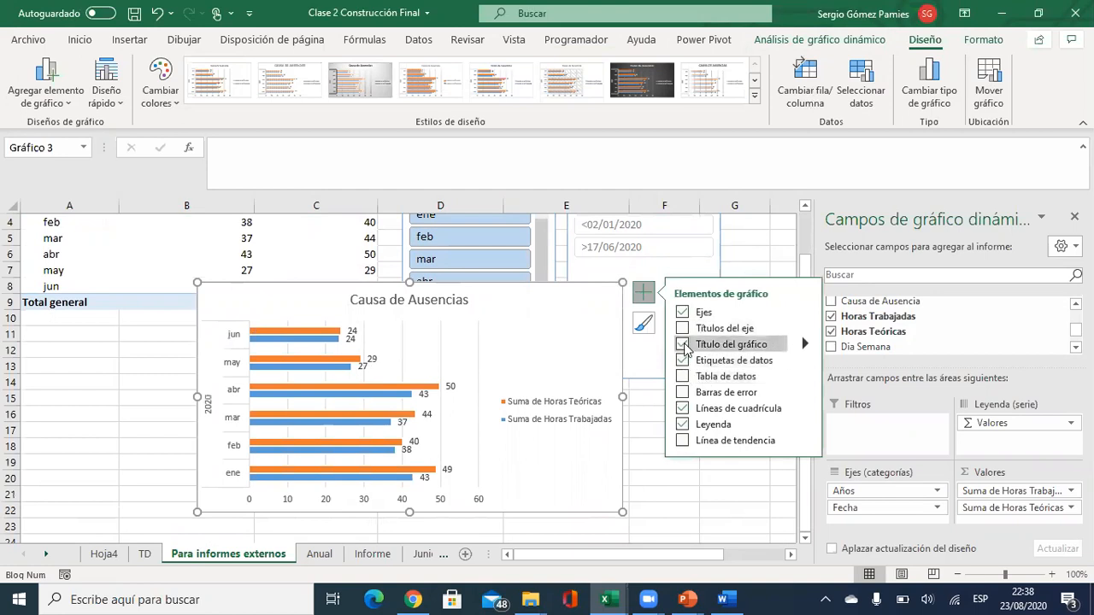
pyautogui.click(682, 377)
pyautogui.click(682, 379)
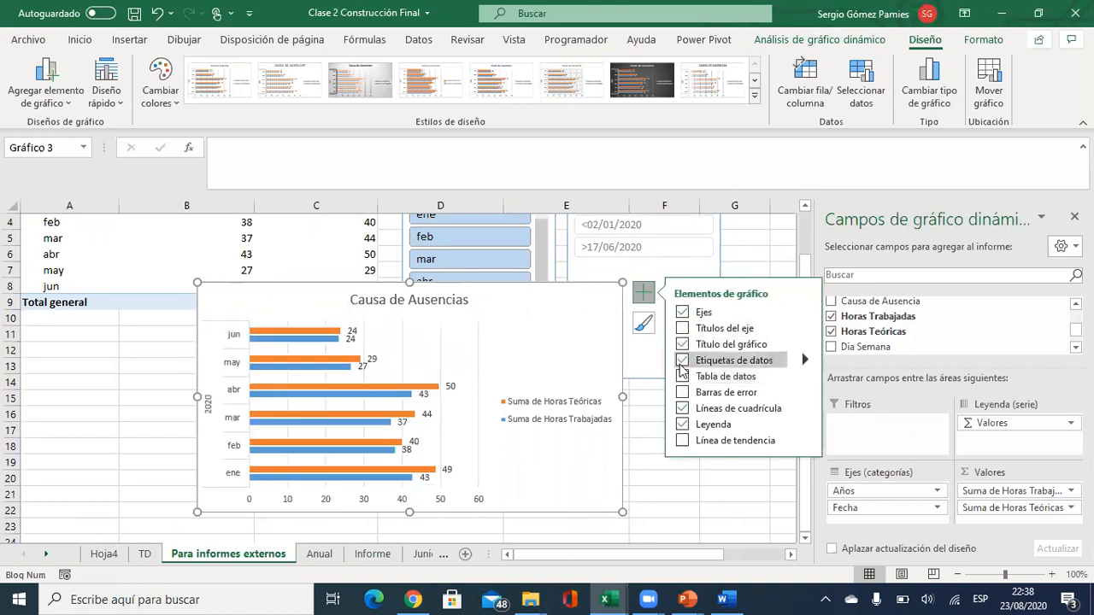
pyautogui.click(637, 448)
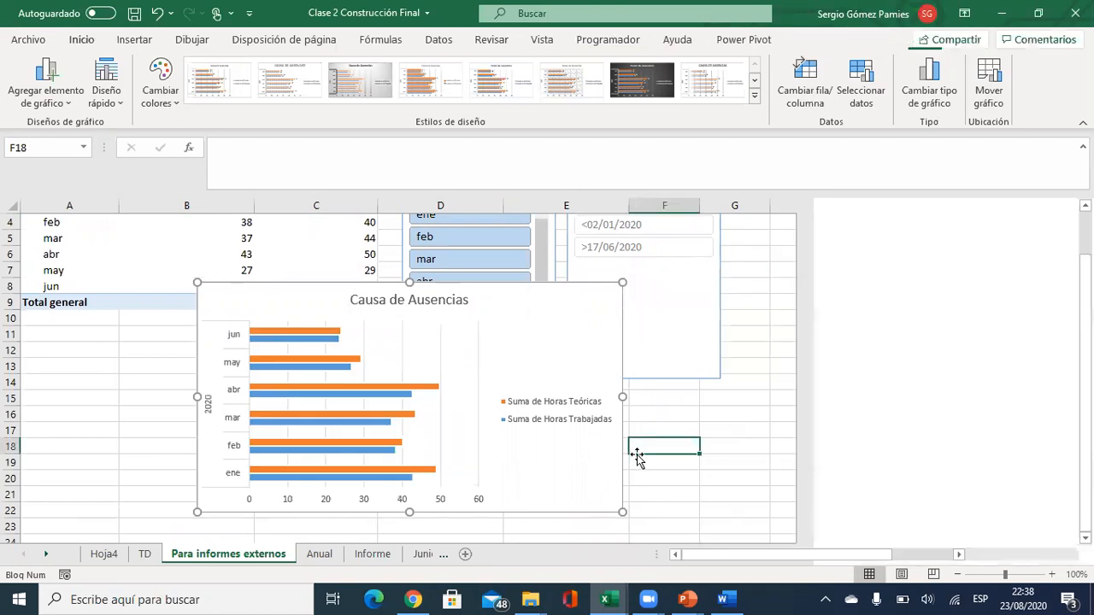
pyautogui.click(422, 497)
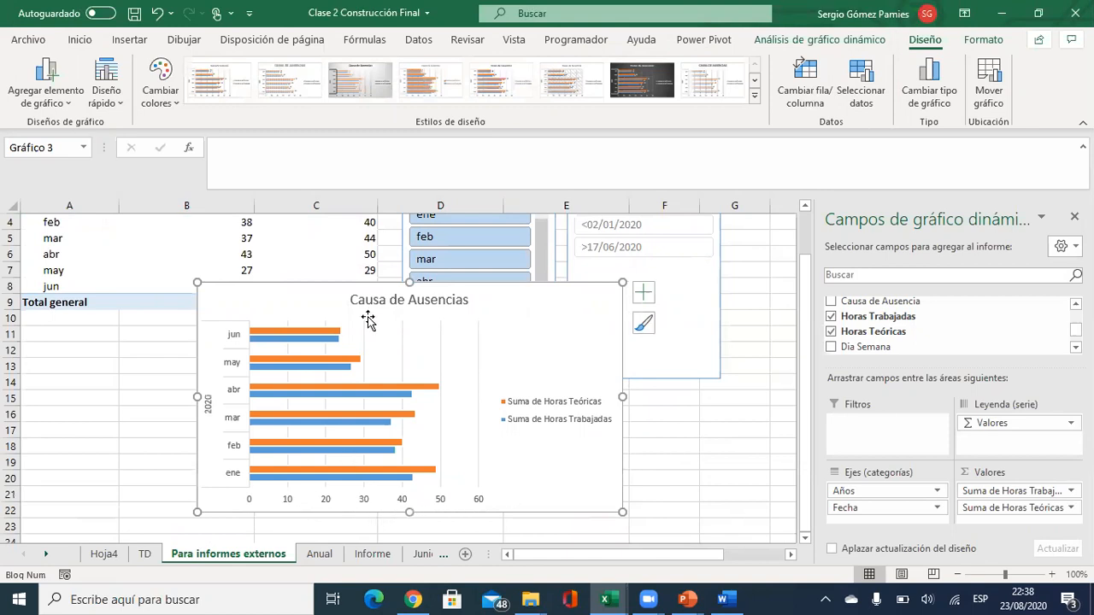
# Turn on multi-select in the Fecha slicer and deselect jun.
pyautogui.scroll(1, 217, 349)
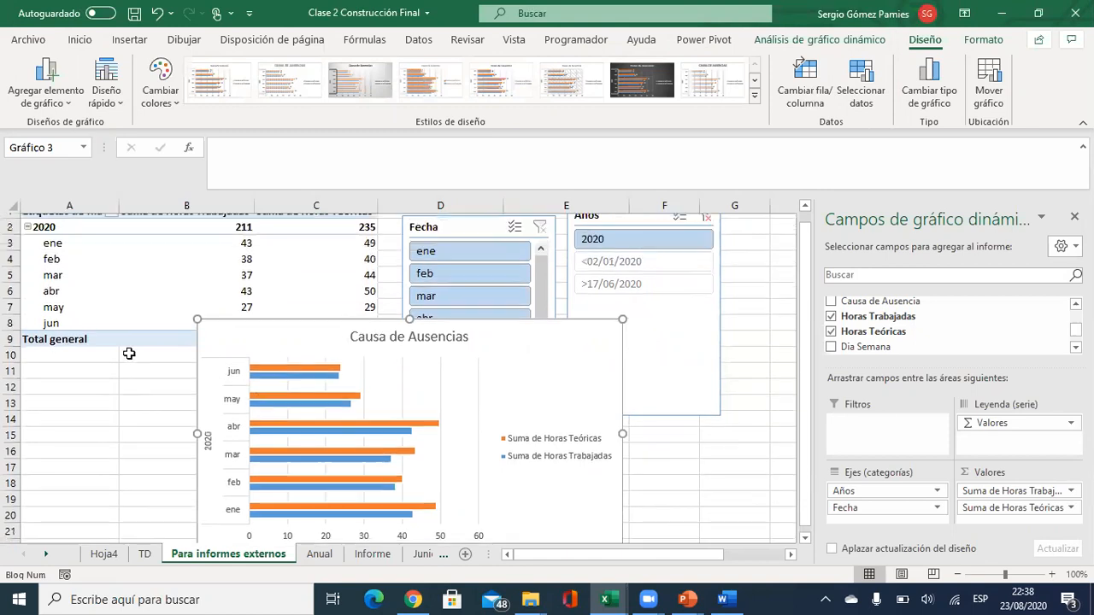
pyautogui.moveTo(484, 347); pyautogui.dragTo(435, 428)
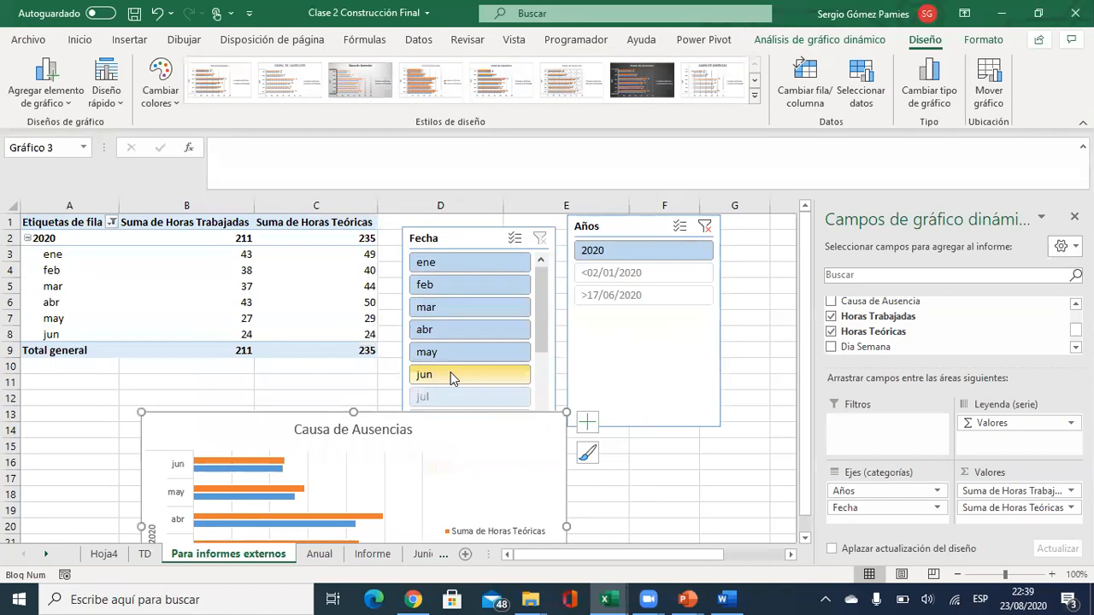
pyautogui.click(515, 240)
pyautogui.click(261, 378)
pyautogui.scroll(-2, 303, 465)
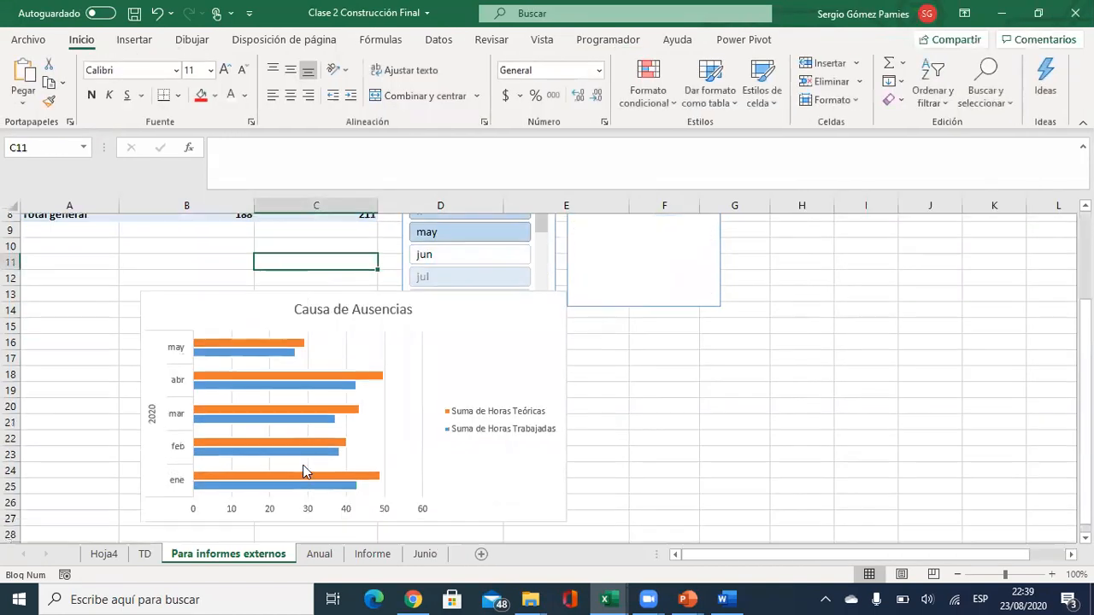
pyautogui.scroll(-1, 302, 464)
pyautogui.moveTo(291, 419)
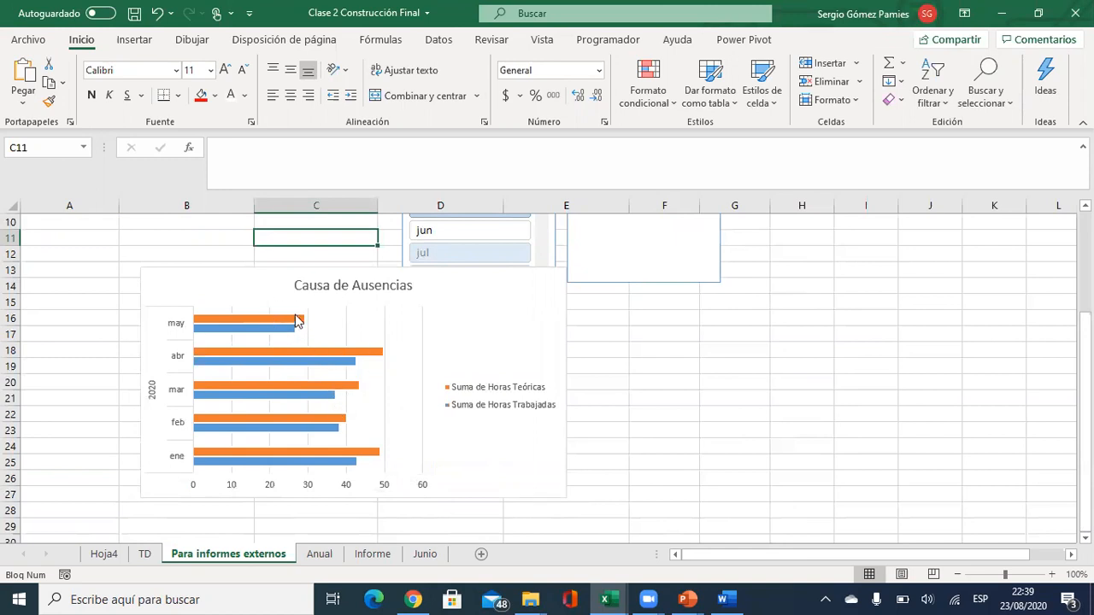
# Replace the chart title with 'Horas Teóricas y Trabajadas' and switch to Word.
pyautogui.click(360, 288)
pyautogui.moveTo(411, 284); pyautogui.dragTo(277, 270)
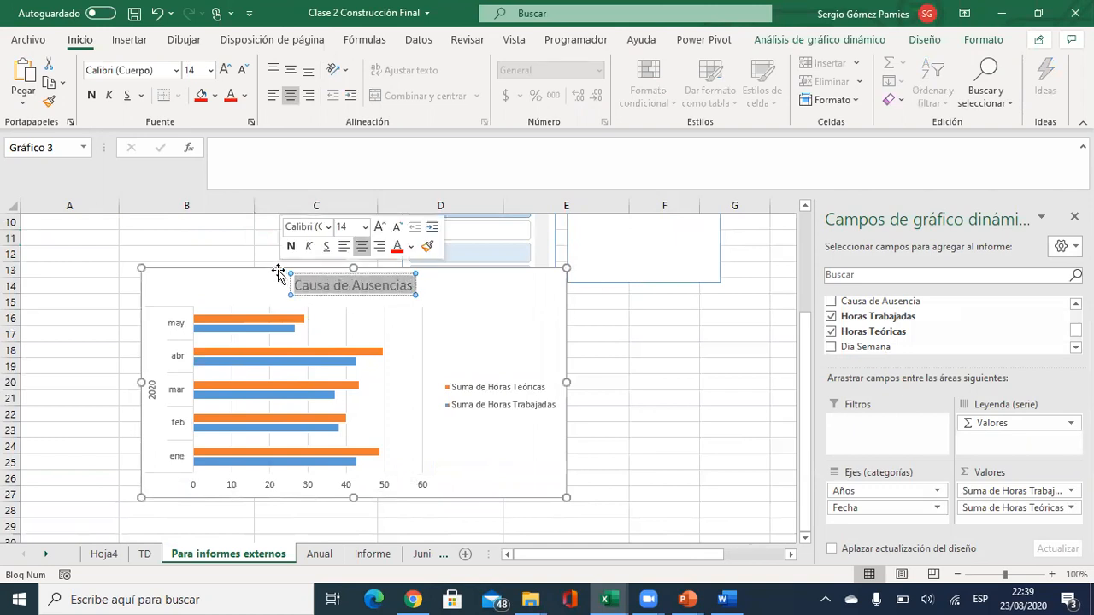
pyautogui.write('Horas Teóricas y Trabajadas')
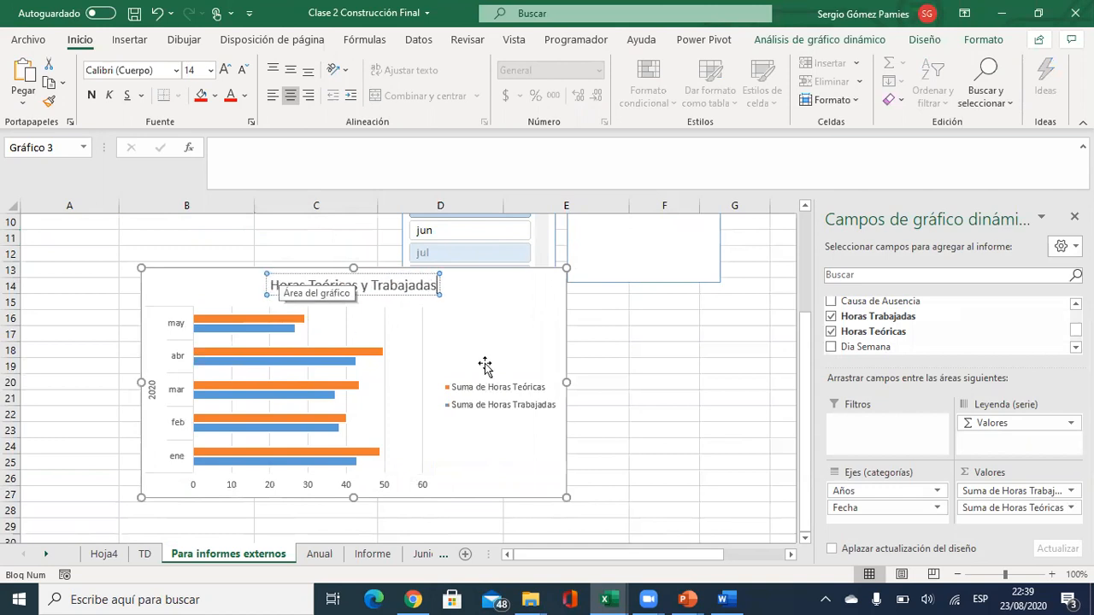
pyautogui.click(662, 348)
pyautogui.click(386, 348)
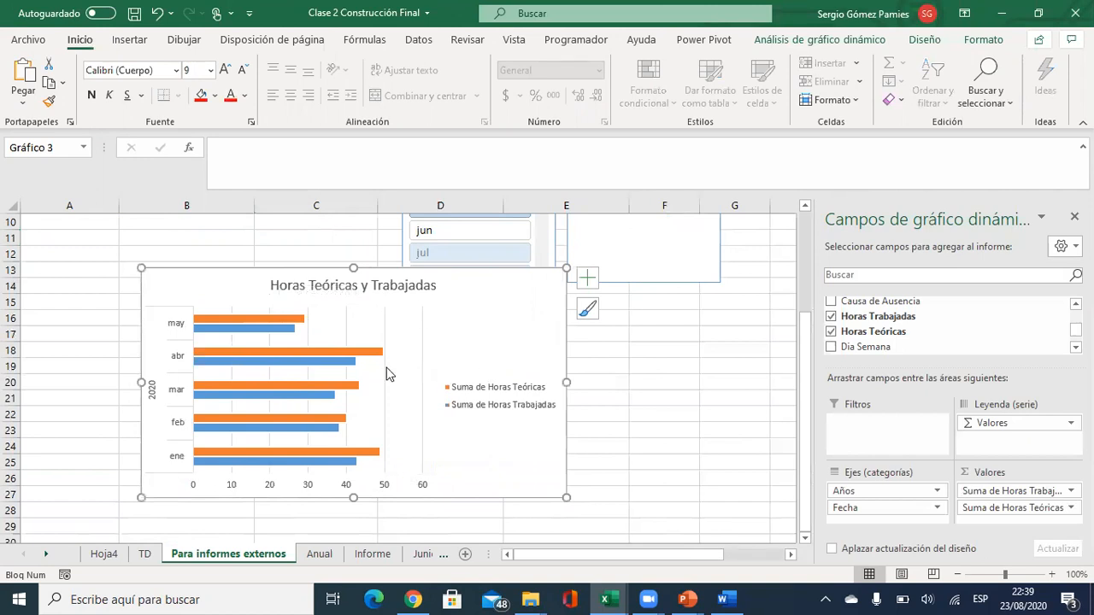
pyautogui.hotkey('alt', 'Tab')
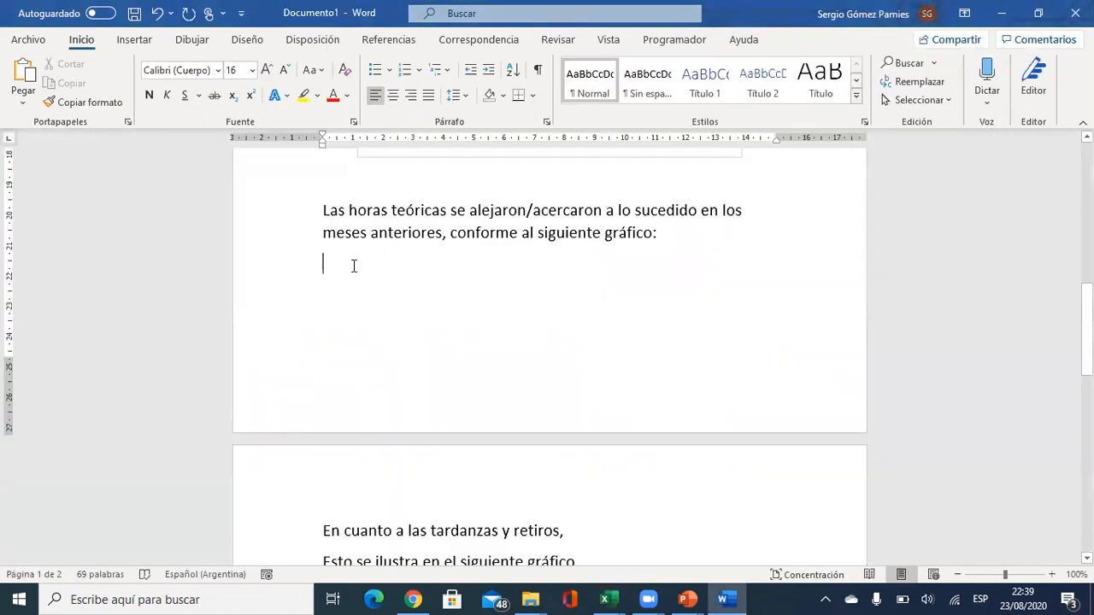
# Paste the bar chart as an Imagen on the empty line below the theoretical-hours paragraph.
pyautogui.rightClick(350, 269)
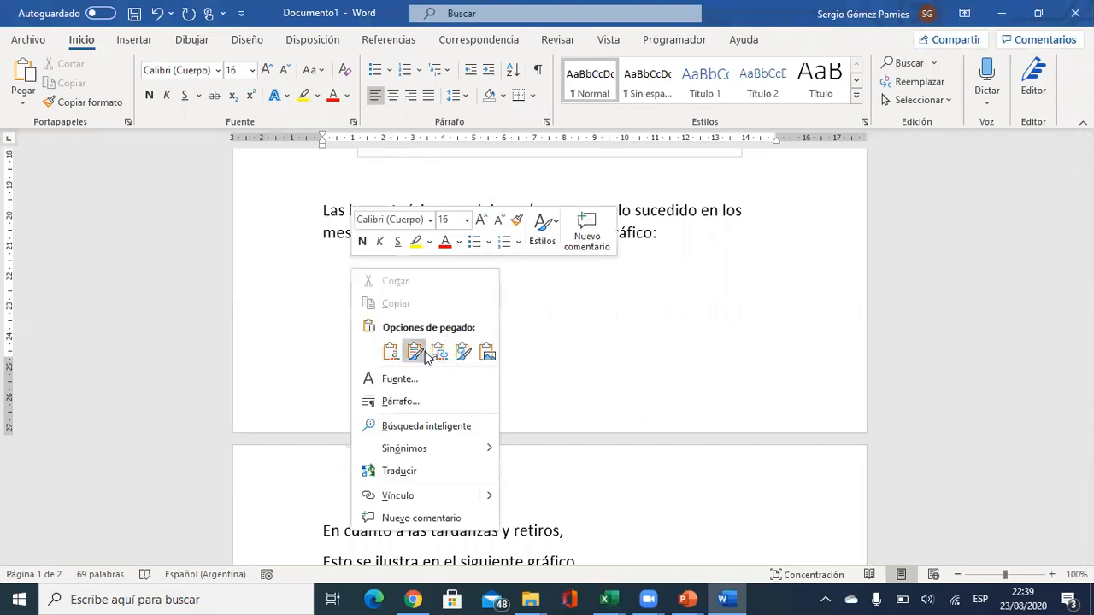
pyautogui.click(486, 353)
pyautogui.scroll(-4, 593, 435)
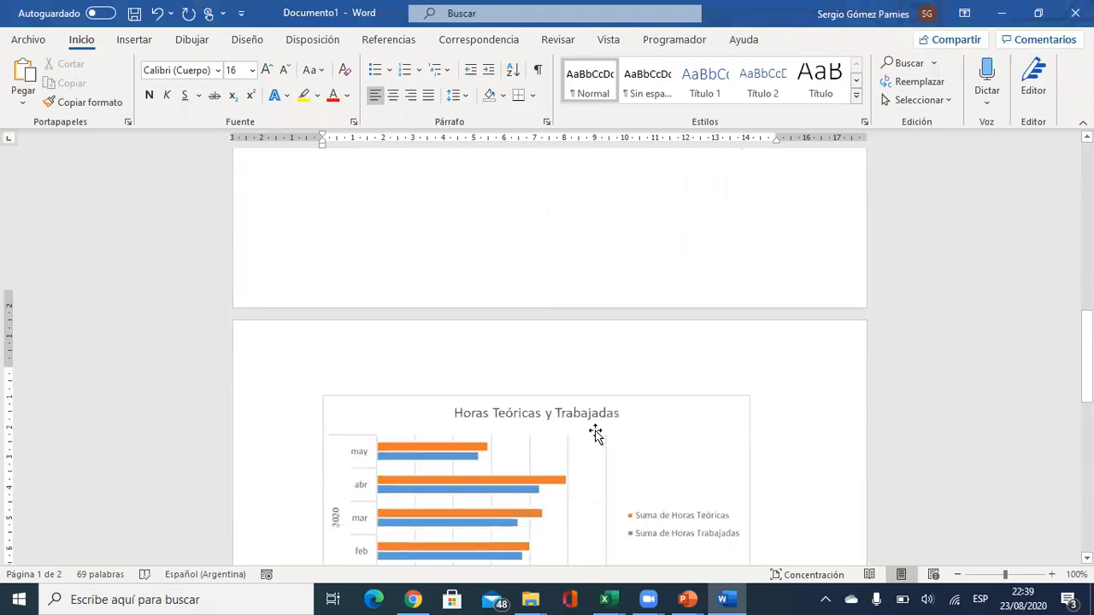
pyautogui.scroll(4, 479, 398)
pyautogui.scroll(-3, 478, 398)
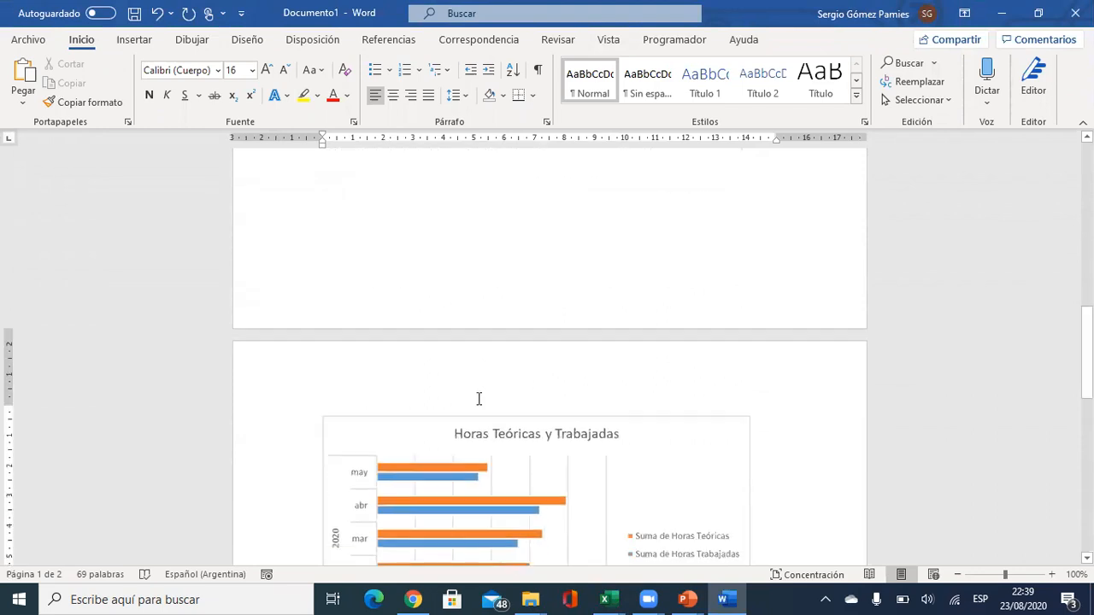
pyautogui.scroll(3, 571, 356)
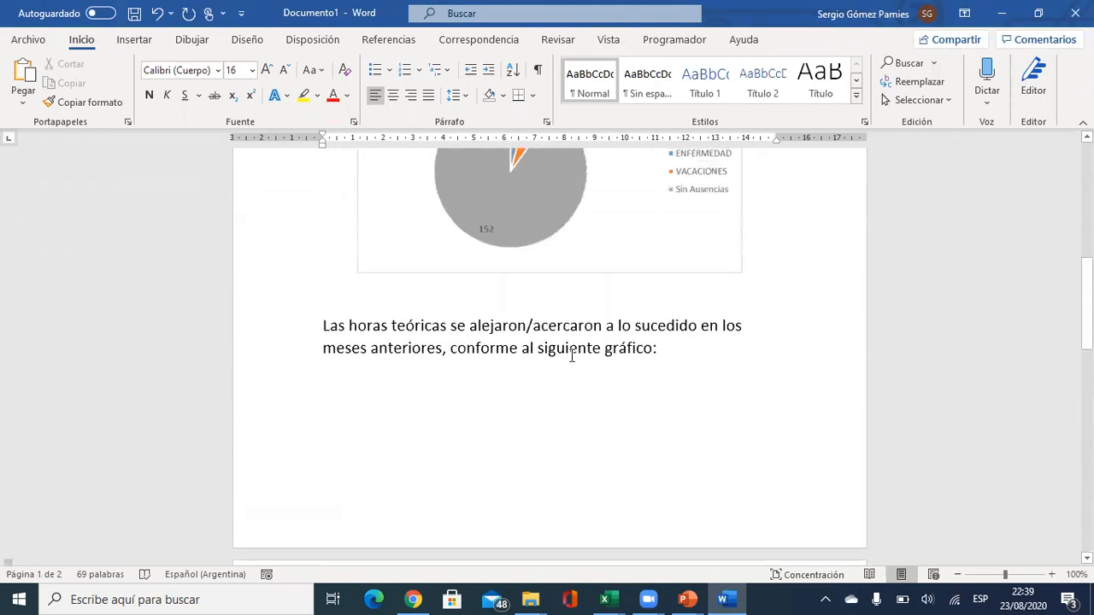
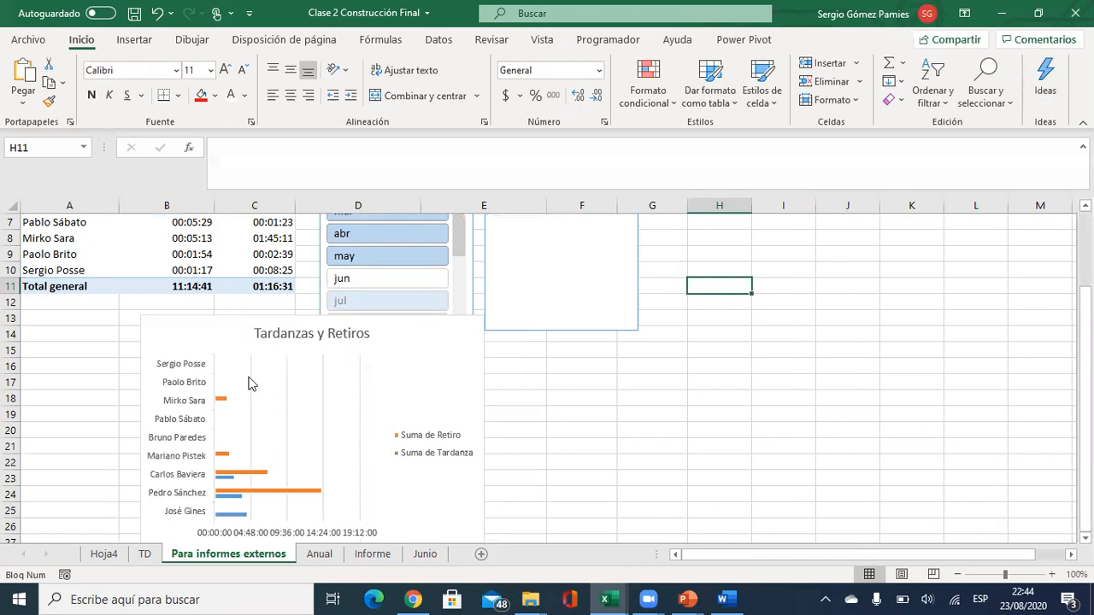
# Replace Empleado with Fecha in the pivot rows and expand 2020 into its months.
pyautogui.scroll(2, 279, 444)
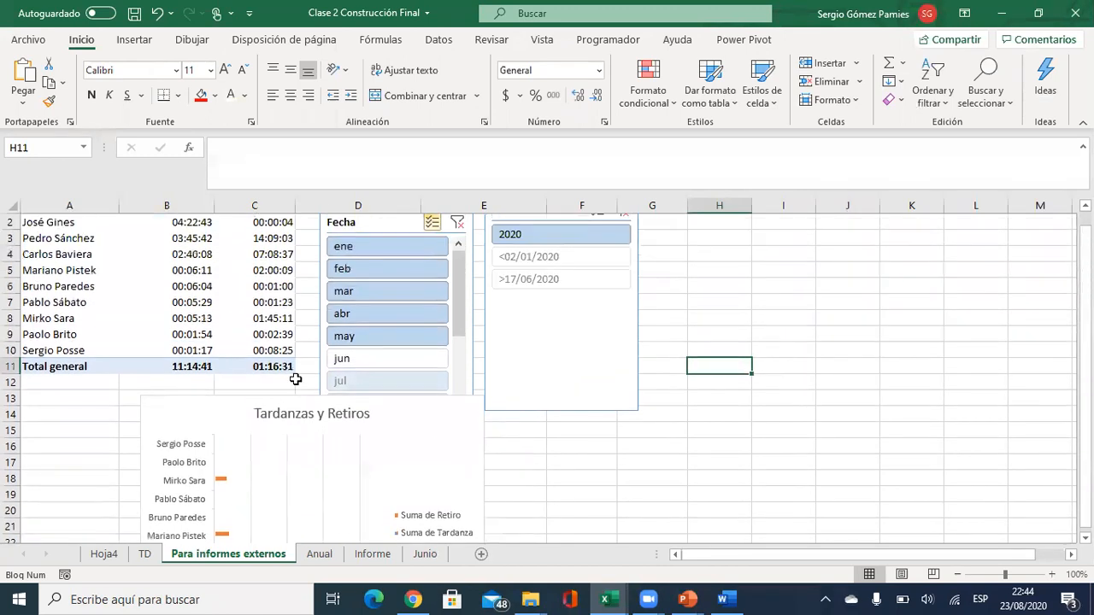
pyautogui.click(184, 286)
pyautogui.moveTo(926, 488); pyautogui.dragTo(889, 362)
pyautogui.scroll(3, 883, 337)
pyautogui.moveTo(889, 302); pyautogui.dragTo(889, 509)
pyautogui.click(27, 238)
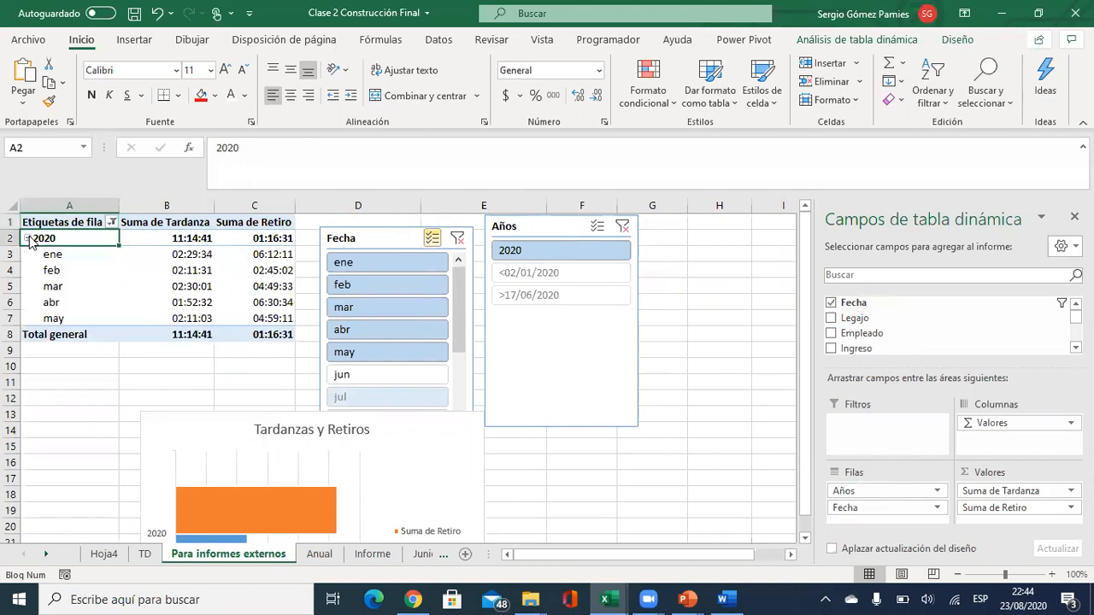
pyautogui.scroll(-3, 205, 342)
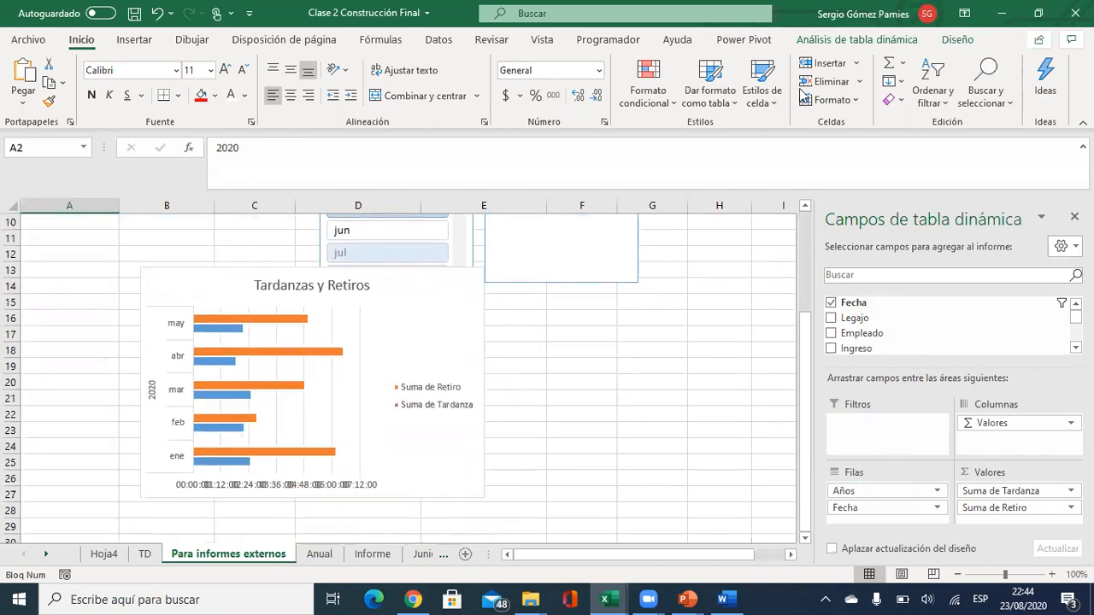
pyautogui.click(822, 40)
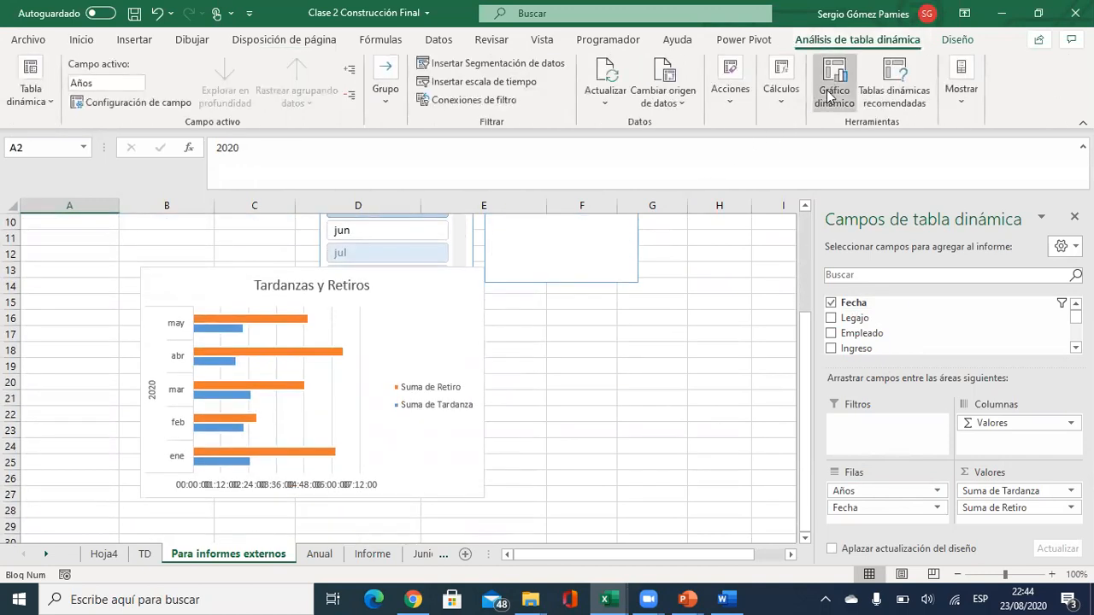
# Change the Tardanzas y Retiros chart to a clustered column chart.
pyautogui.click(427, 334)
pyautogui.click(925, 43)
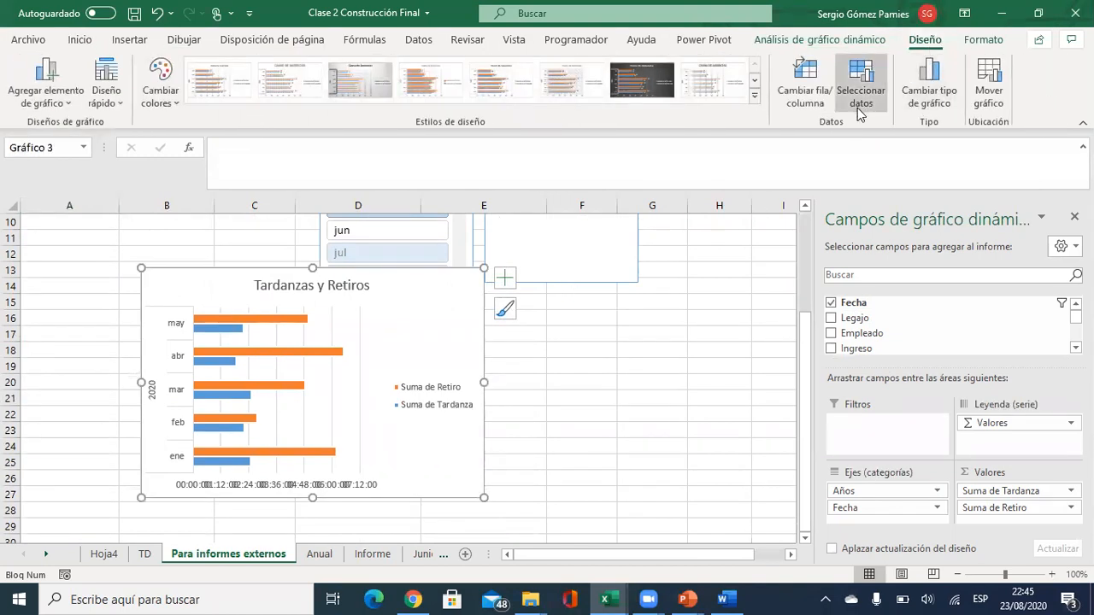
pyautogui.click(929, 85)
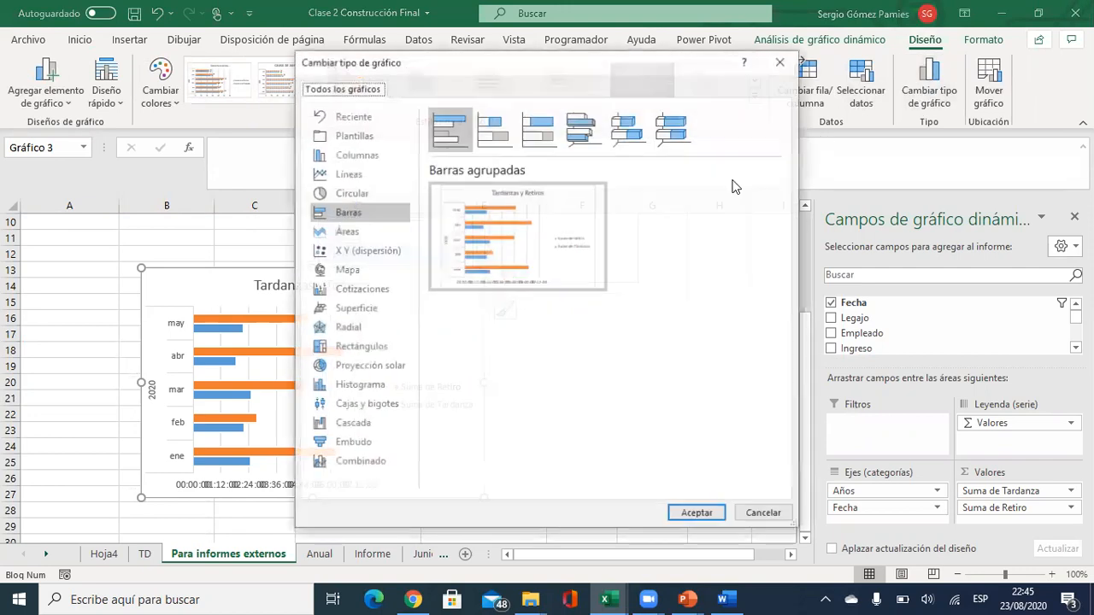
pyautogui.click(346, 154)
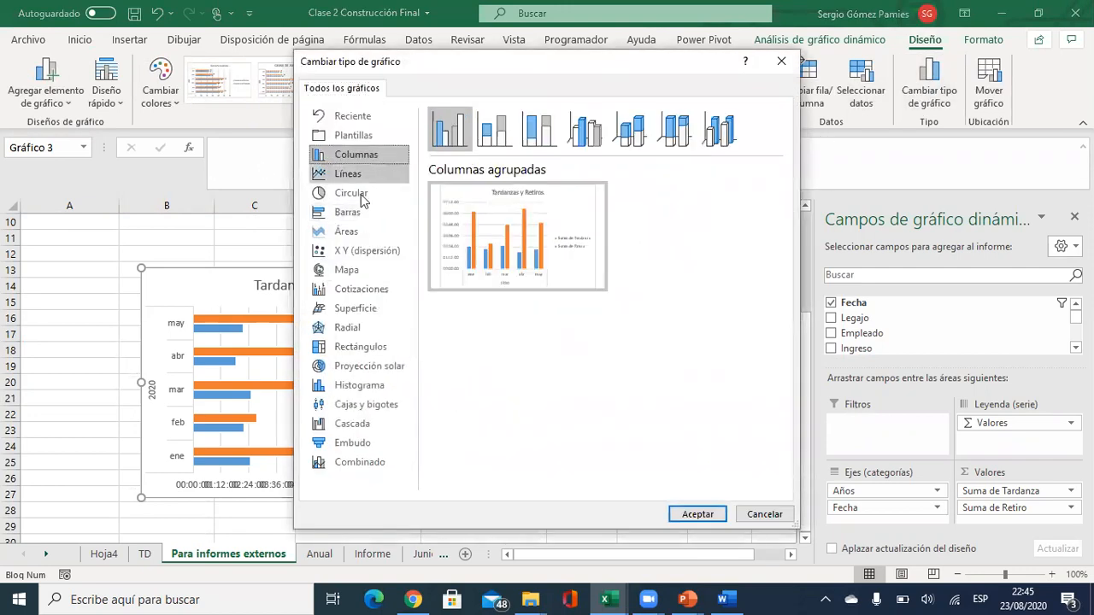
pyautogui.click(696, 514)
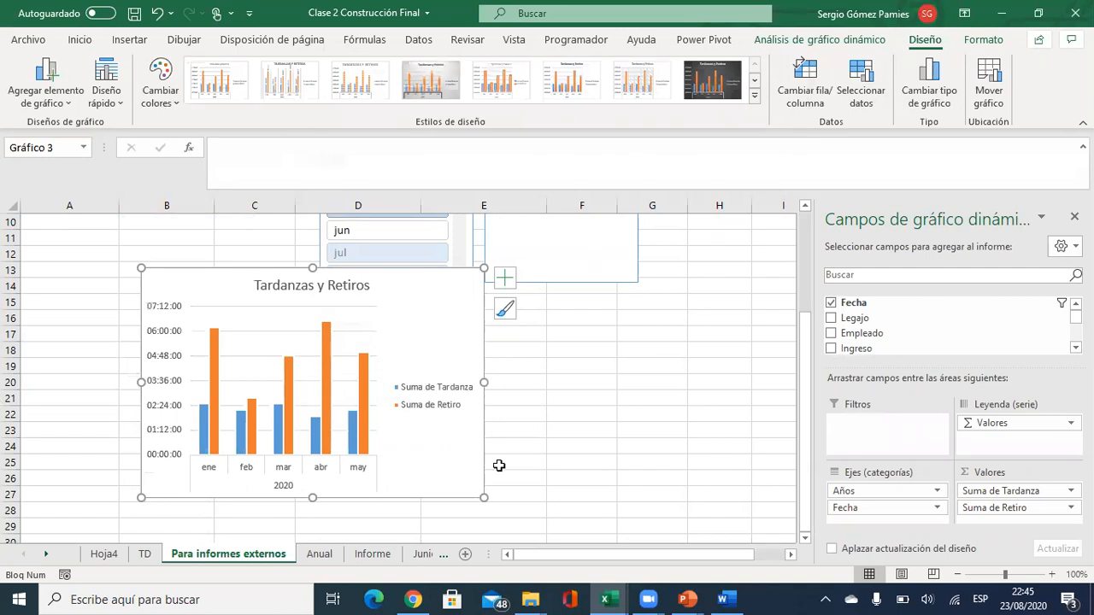
# Enlarge the chart and give May's Tardanza bar a light blue fill and outline.
pyautogui.moveTo(484, 497); pyautogui.dragTo(593, 506)
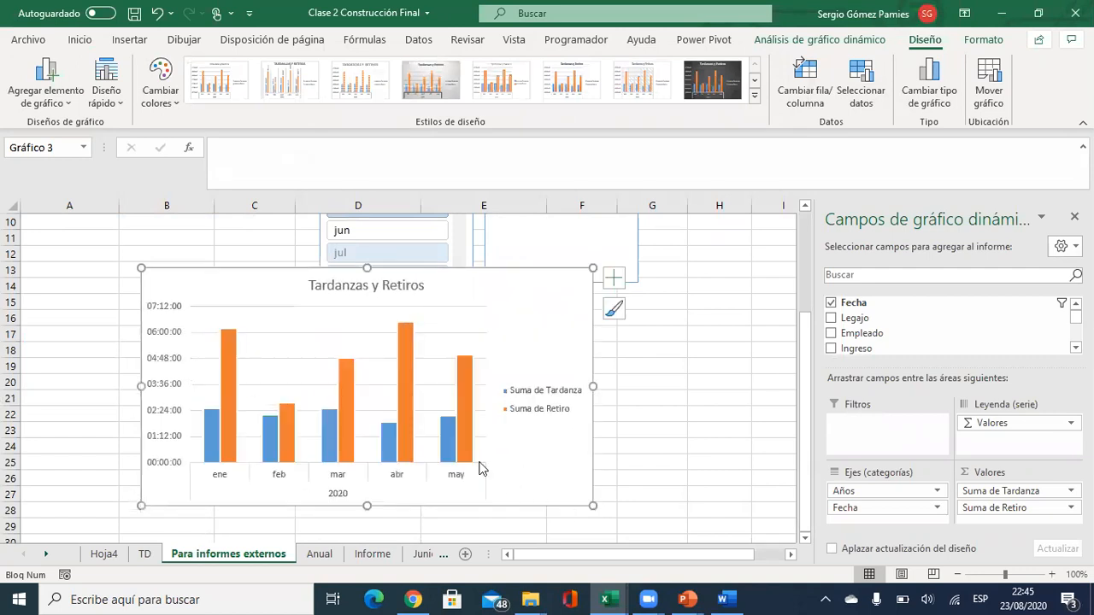
pyautogui.click(447, 442)
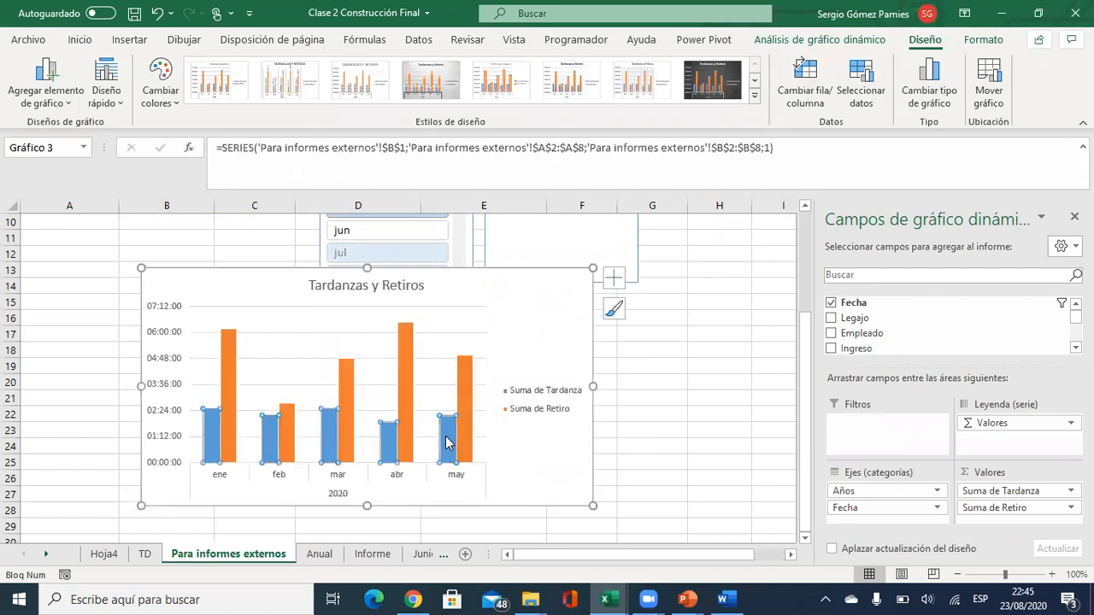
pyautogui.click(447, 441)
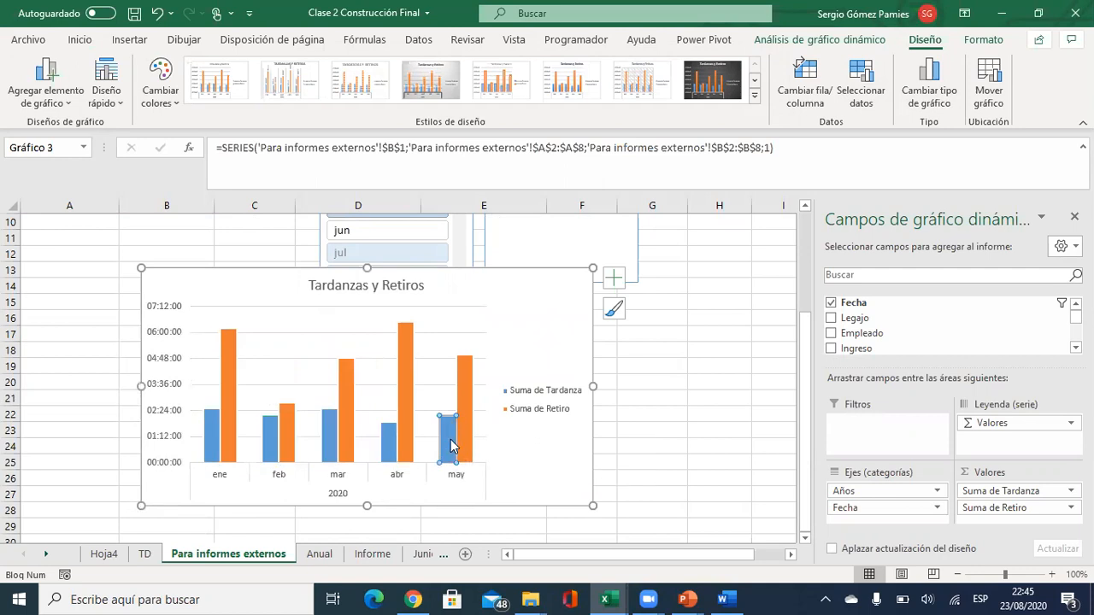
pyautogui.rightClick(452, 445)
pyautogui.click(516, 472)
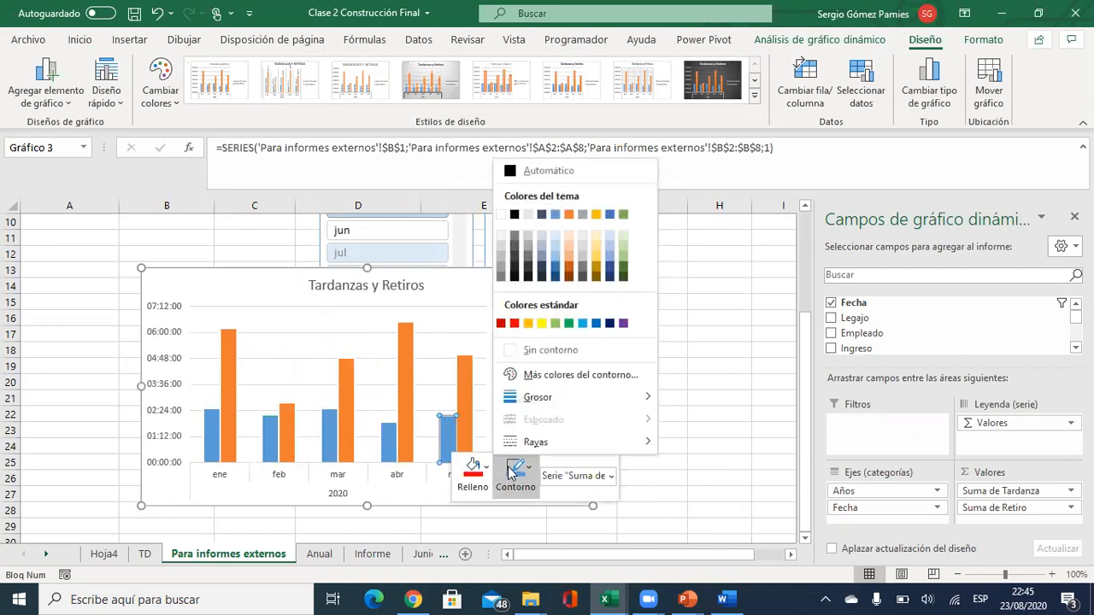
pyautogui.click(586, 324)
pyautogui.click(472, 470)
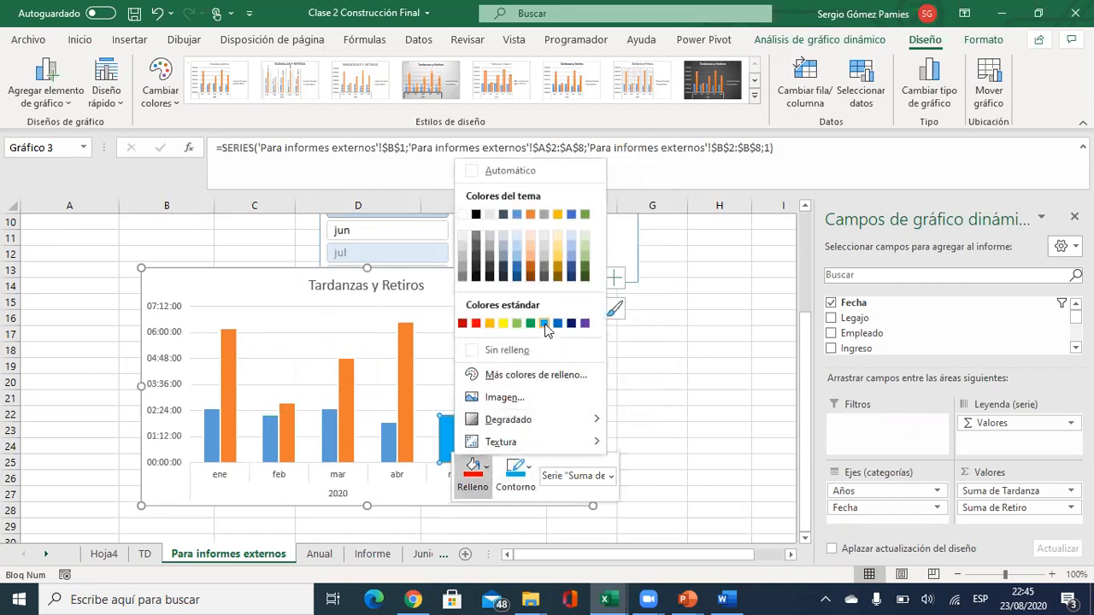
pyautogui.click(544, 323)
# Give May's Retiro bar a red fill and red outline.
pyautogui.click(467, 397)
pyautogui.click(467, 397)
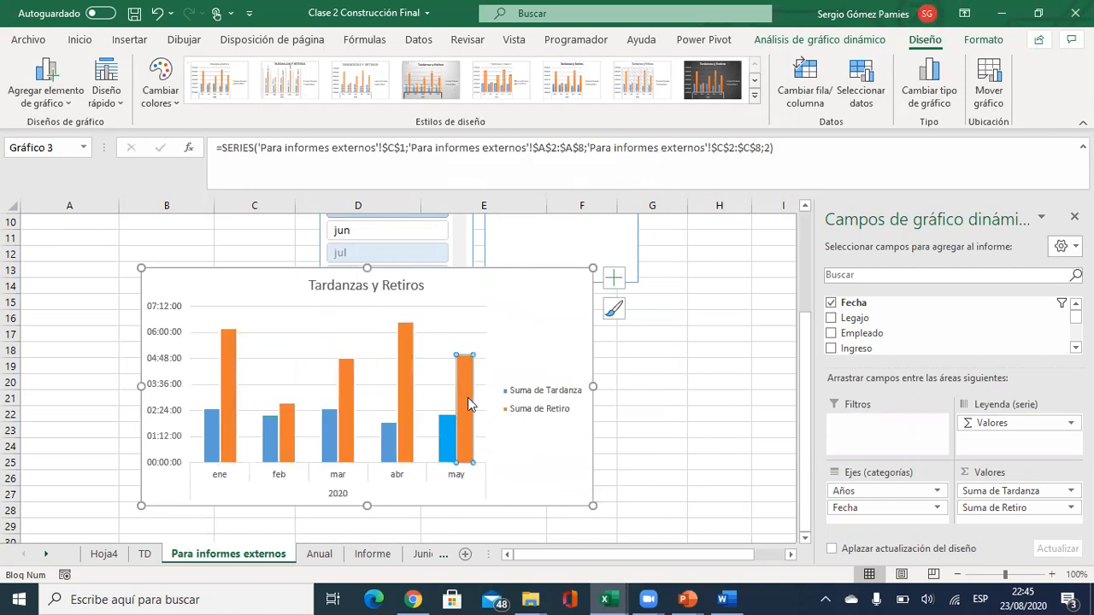
pyautogui.rightClick(468, 398)
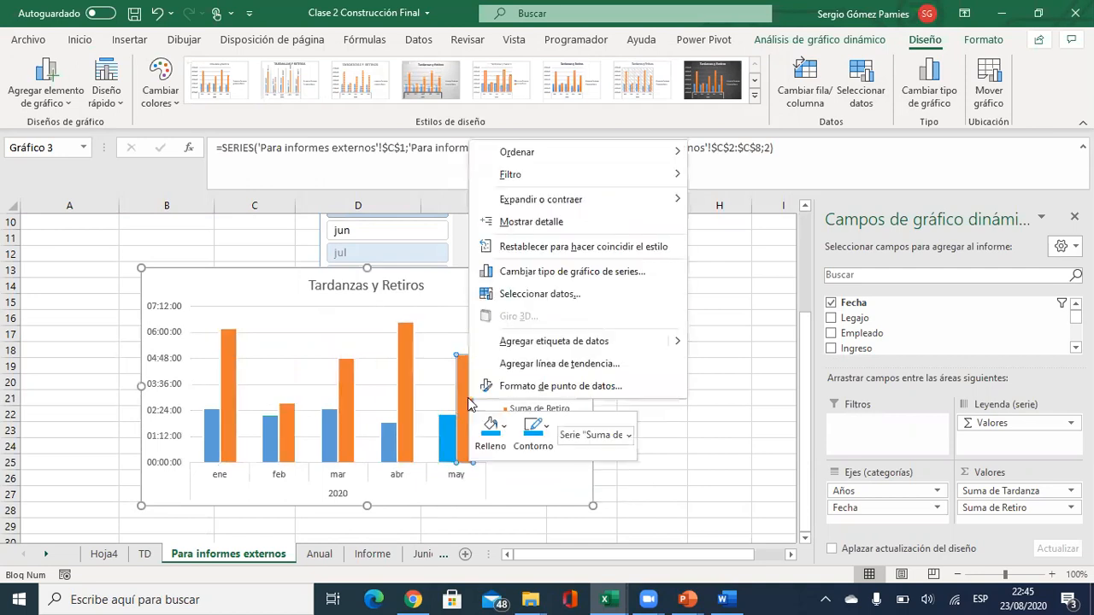
pyautogui.click(503, 425)
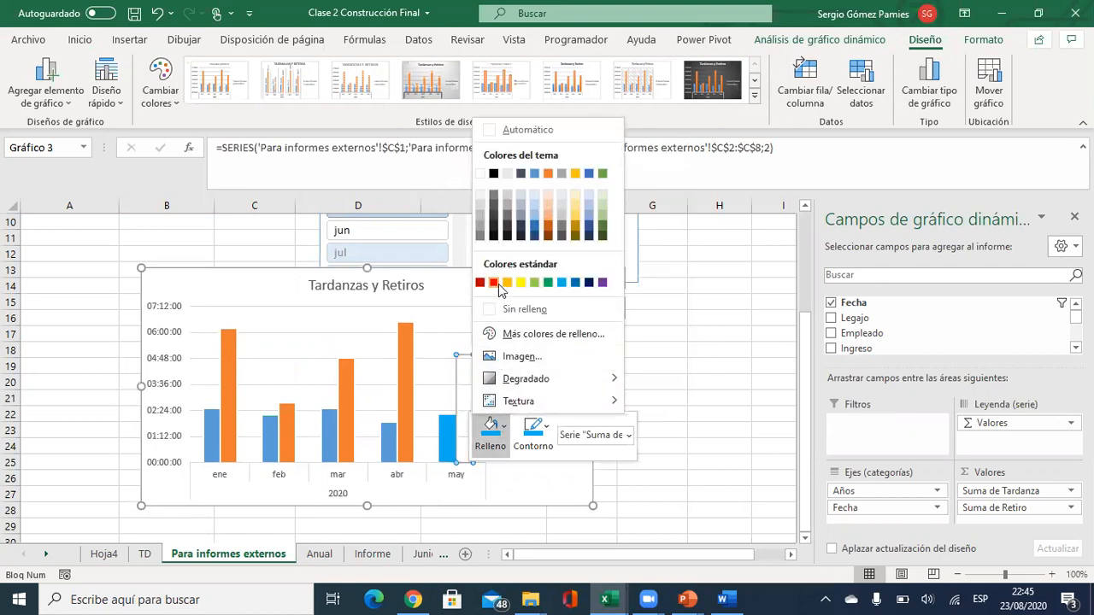
pyautogui.click(493, 282)
pyautogui.click(526, 427)
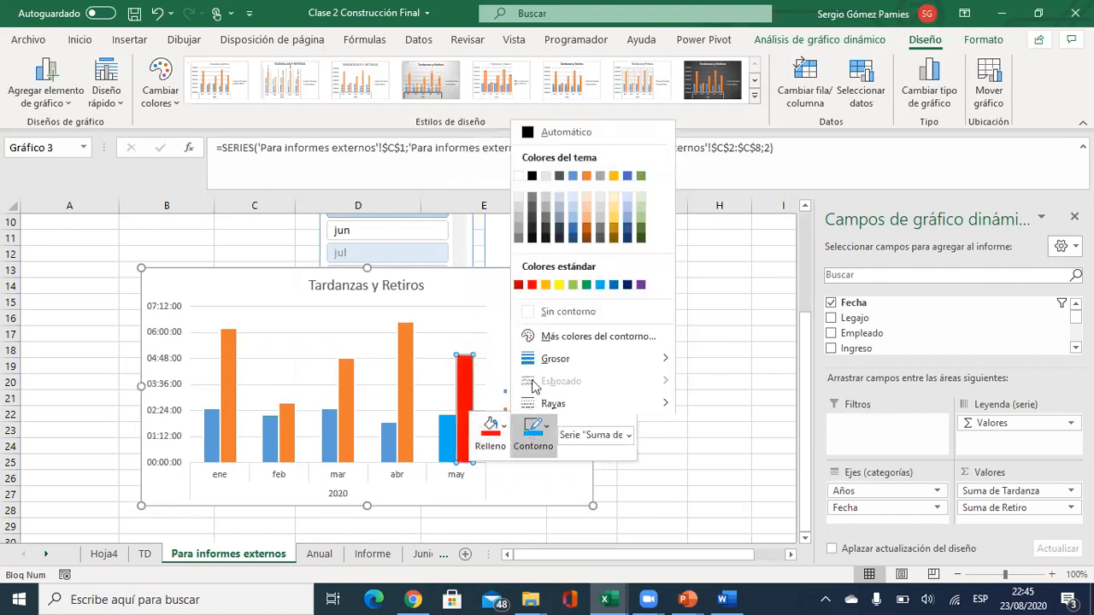
pyautogui.click(532, 285)
pyautogui.click(699, 334)
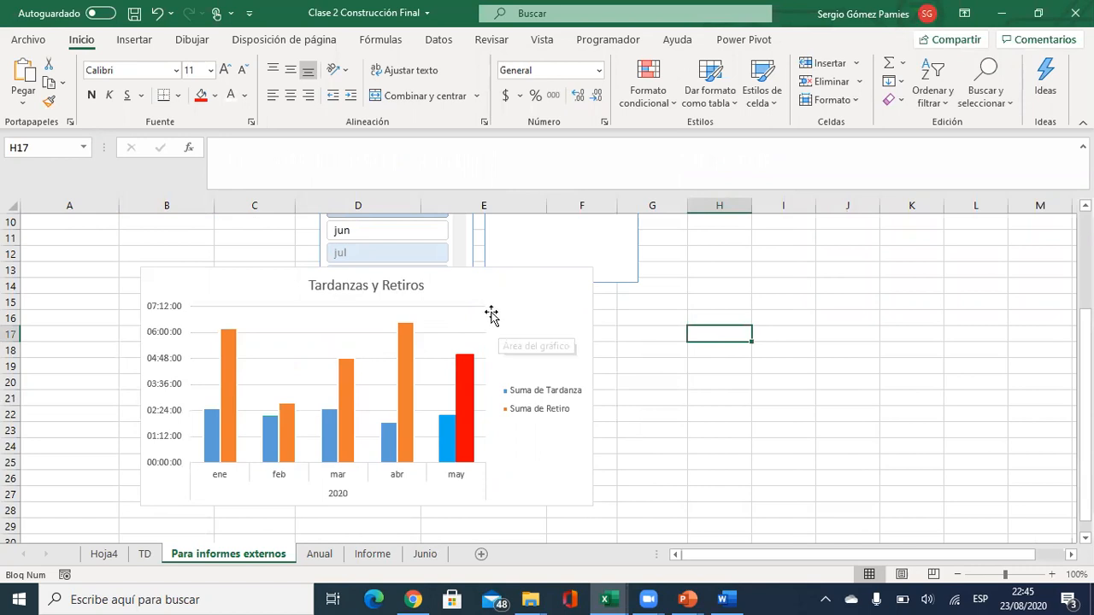
# Delete the chart's vertical value axis and bring up paste options on PowerPoint slide 2.
pyautogui.click(168, 313)
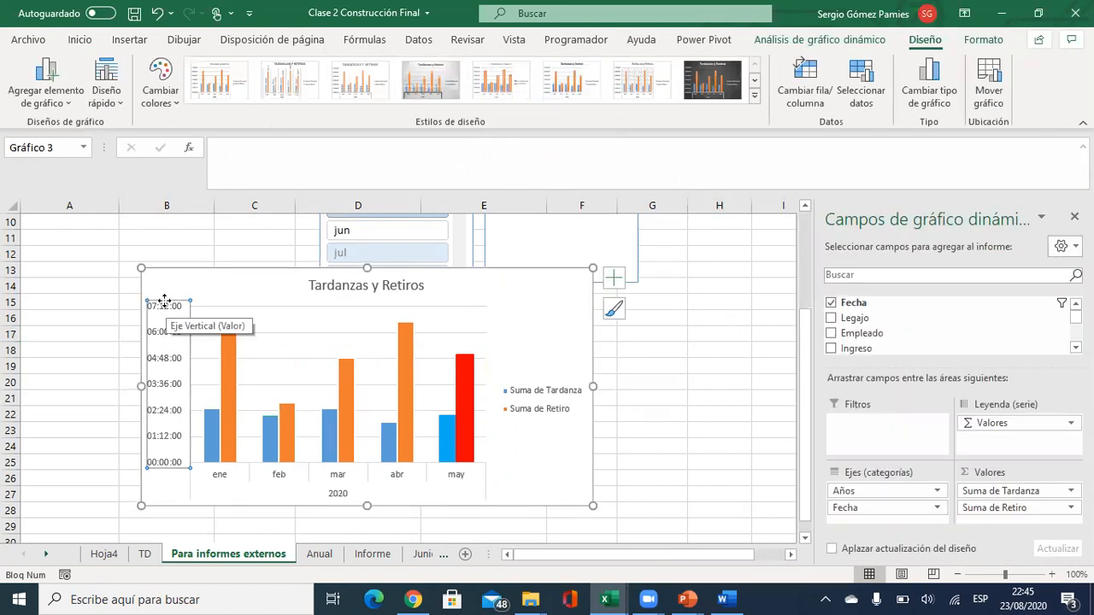
pyautogui.press('Delete')
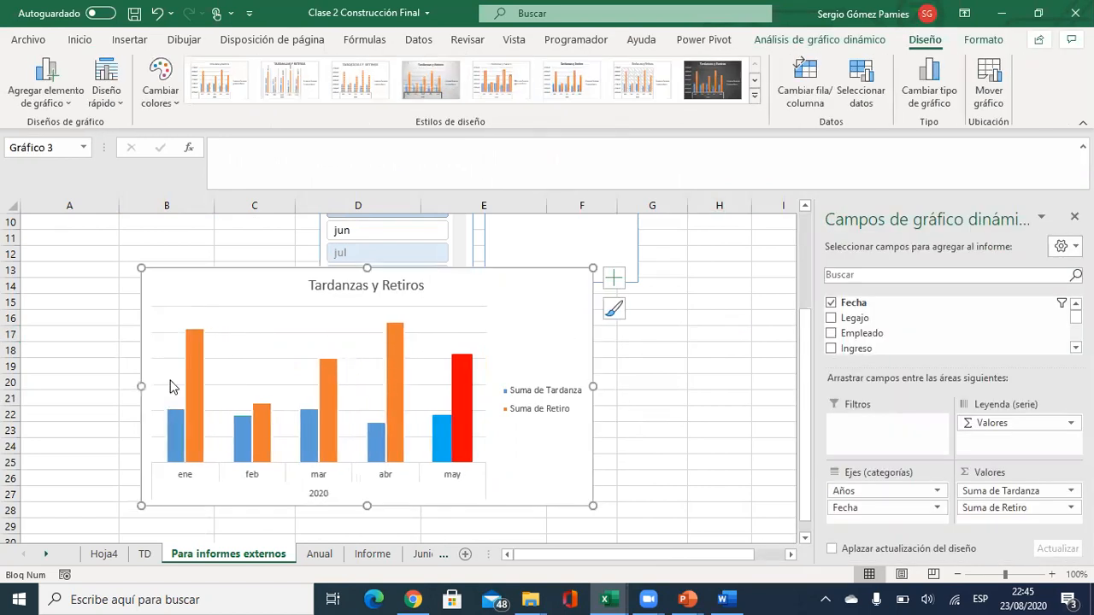
pyautogui.hotkey('alt', 'Tab')
pyautogui.rightClick(490, 334)
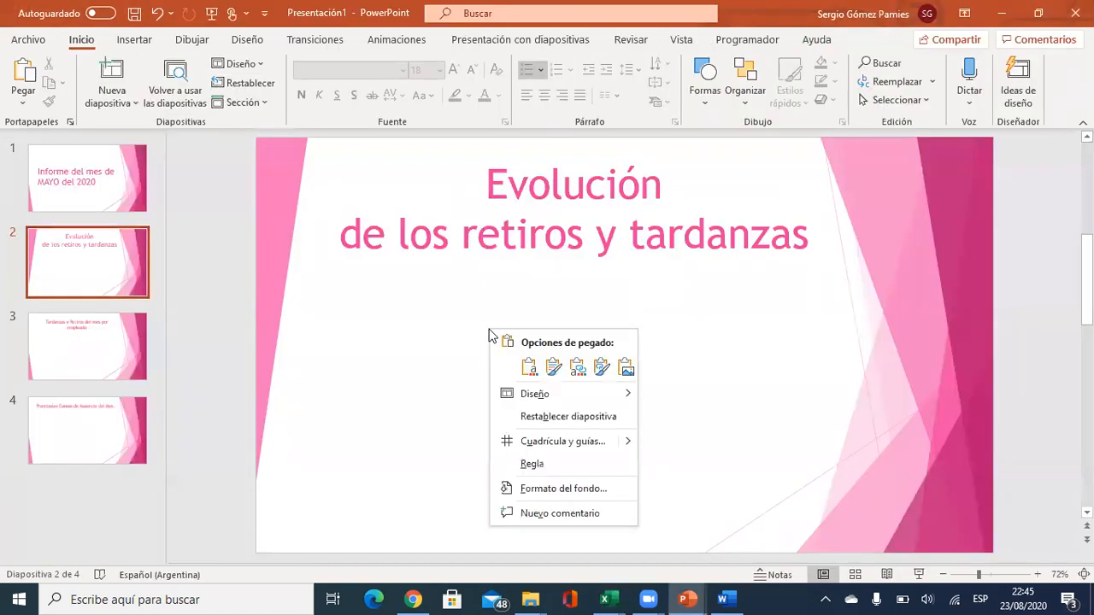
# Paste the chart on slide 2 as a picture, enlarge it and move it lower.
pyautogui.click(626, 369)
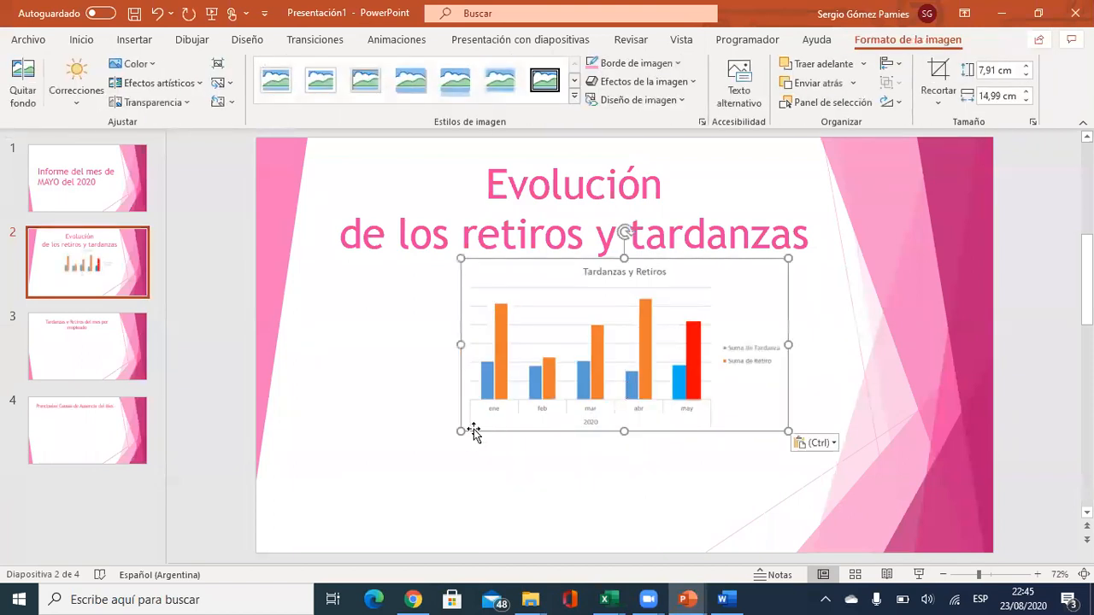
pyautogui.moveTo(339, 425); pyautogui.dragTo(223, 487)
pyautogui.moveTo(496, 485); pyautogui.dragTo(526, 512)
pyautogui.click(782, 311)
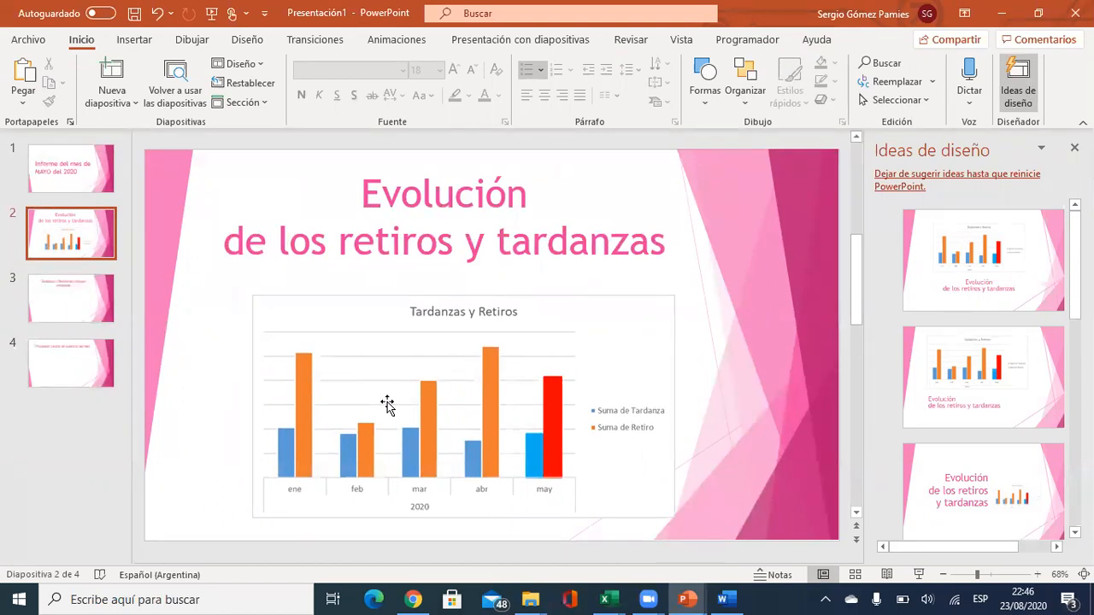
# Look at slide 3, then return to the Excel workbook.
pyautogui.click(76, 296)
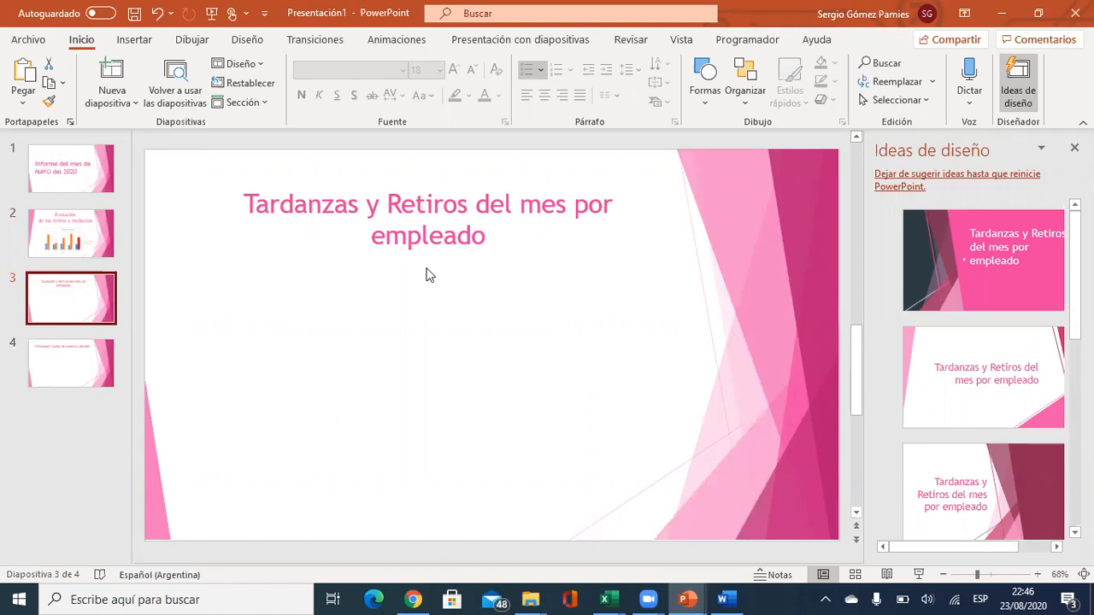
pyautogui.hotkey('alt', 'Tab')
pyautogui.scroll(3, 350, 303)
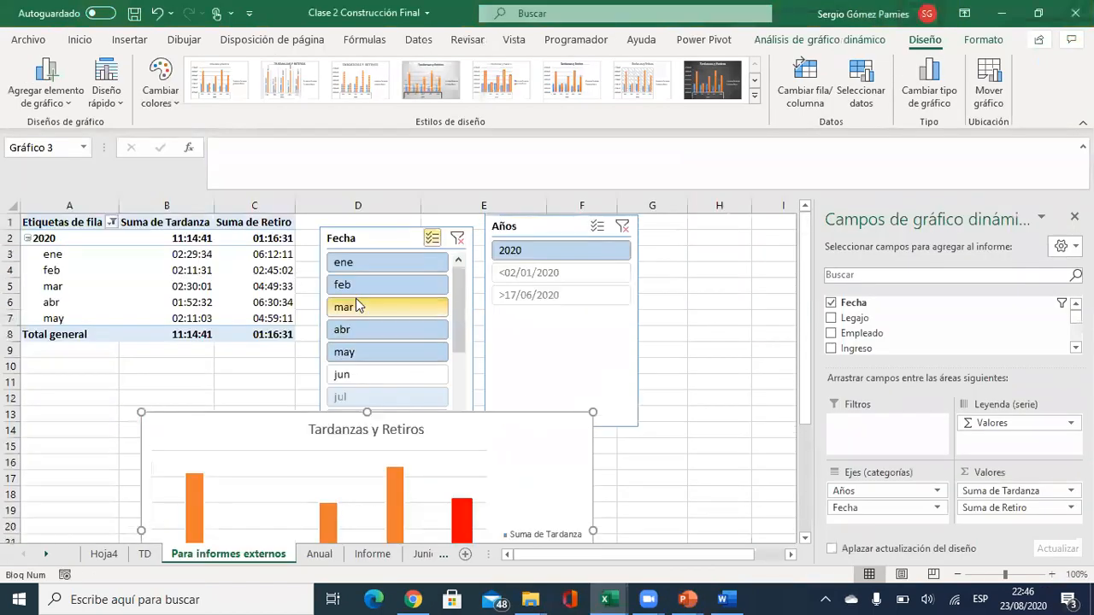
# Filter the Fecha slicer to only may and remove Años from the chart axis.
pyautogui.click(356, 352)
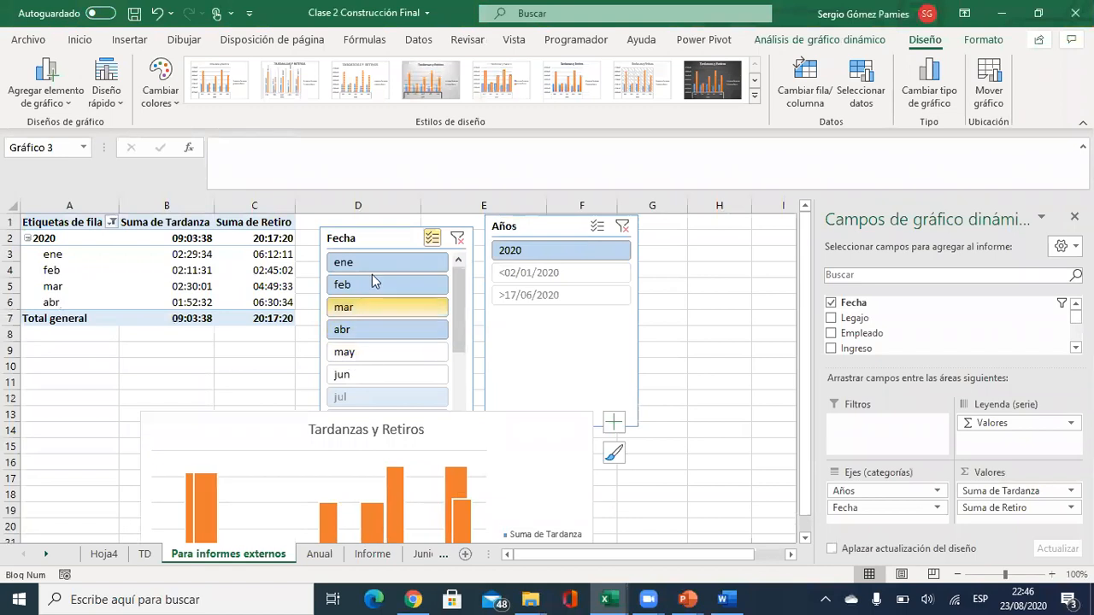
pyautogui.click(431, 237)
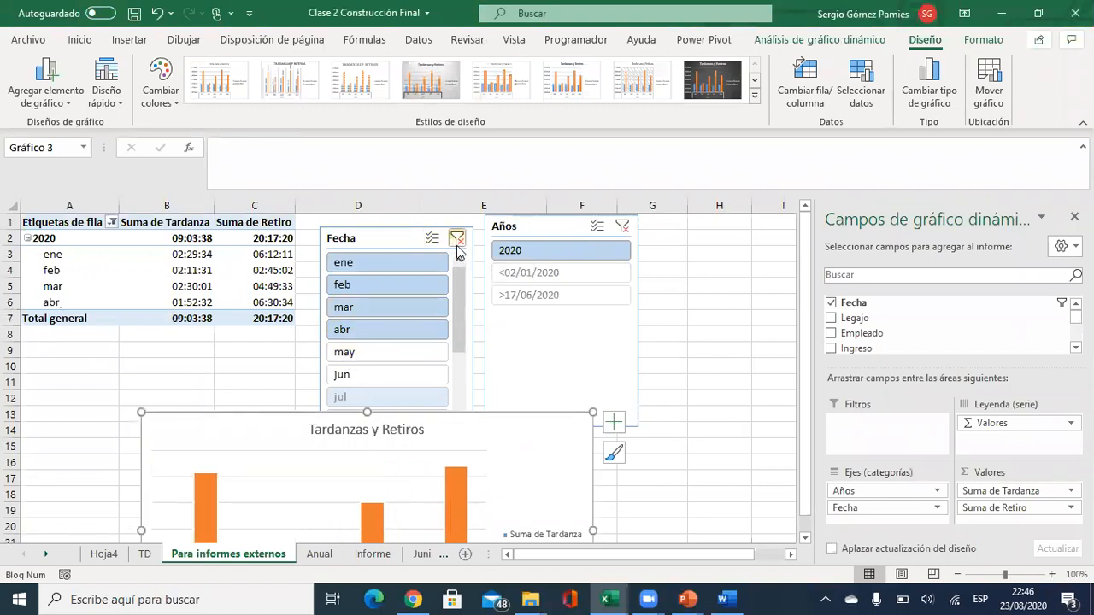
pyautogui.click(389, 353)
pyautogui.scroll(-4, 390, 353)
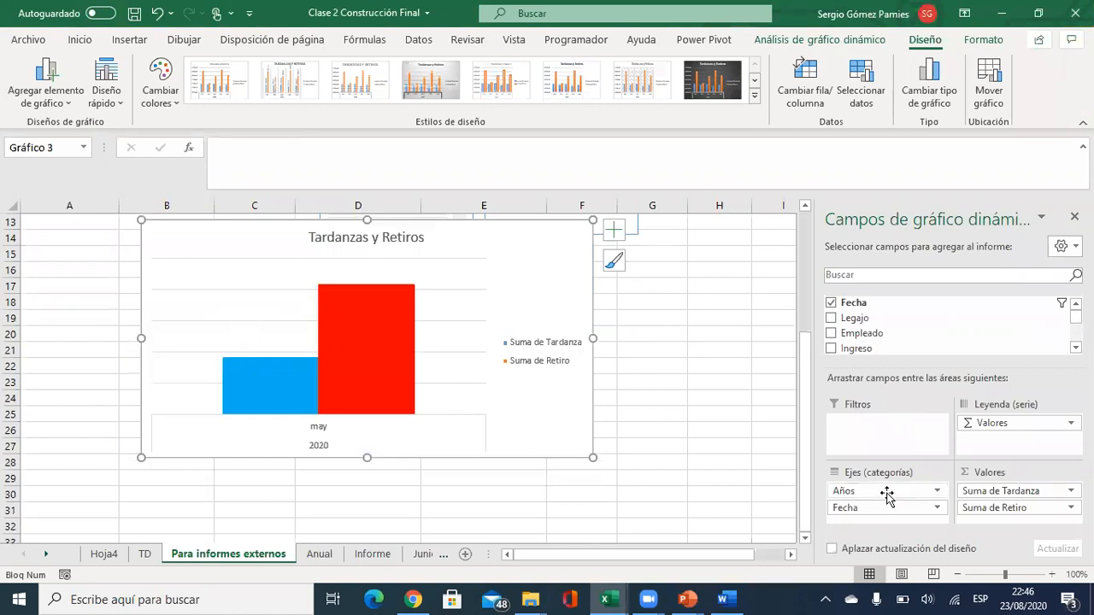
pyautogui.moveTo(887, 496); pyautogui.dragTo(869, 475)
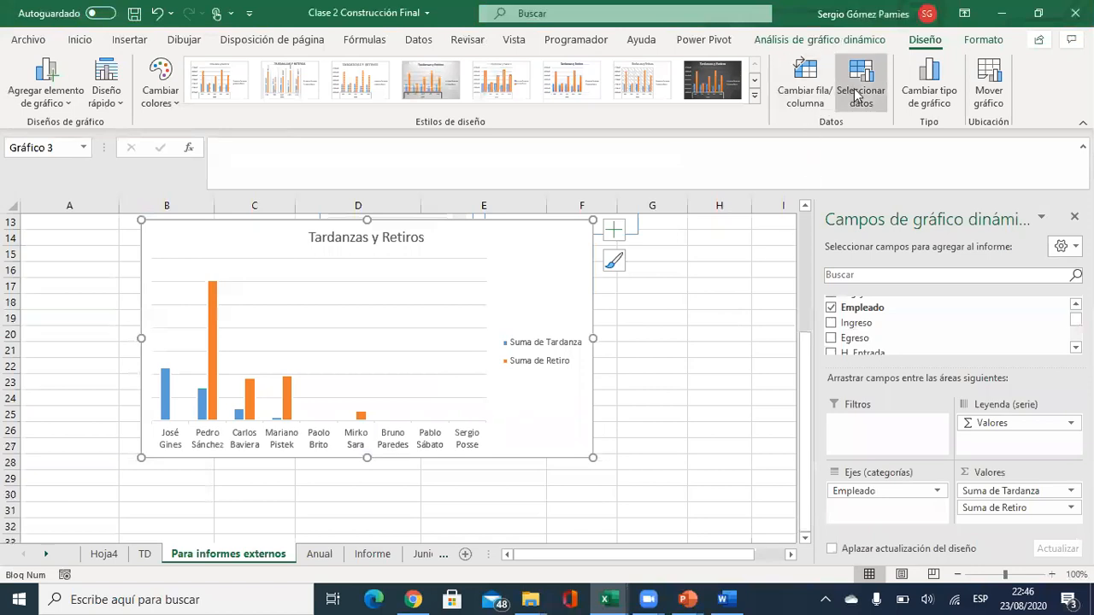
# Change the chart to a pie and enlarge it leftward and downward.
pyautogui.click(928, 92)
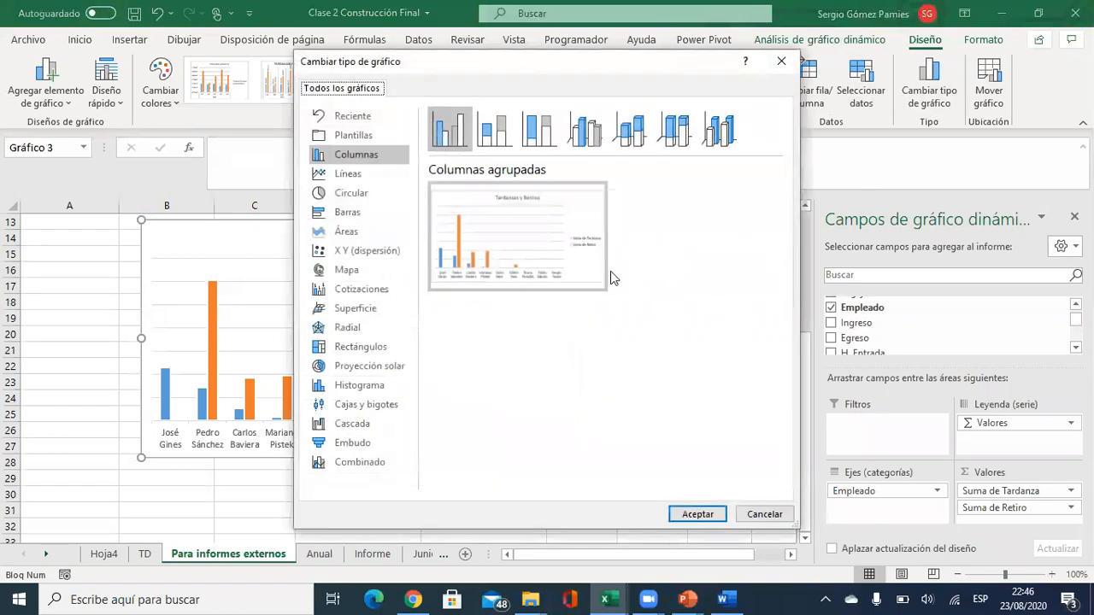
pyautogui.click(342, 193)
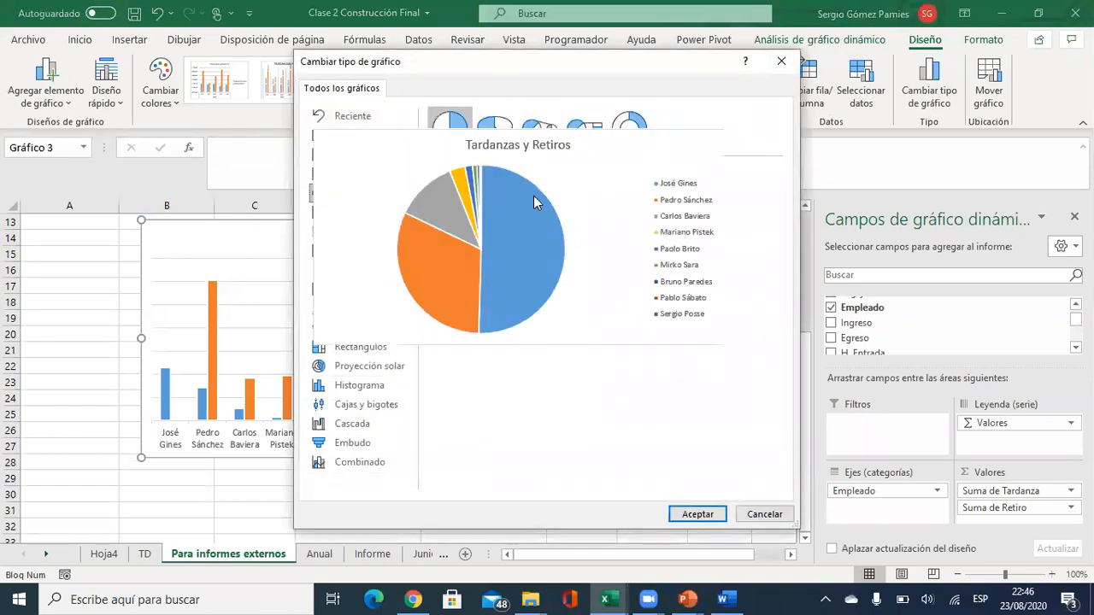
pyautogui.click(698, 514)
pyautogui.moveTo(142, 455); pyautogui.dragTo(73, 483)
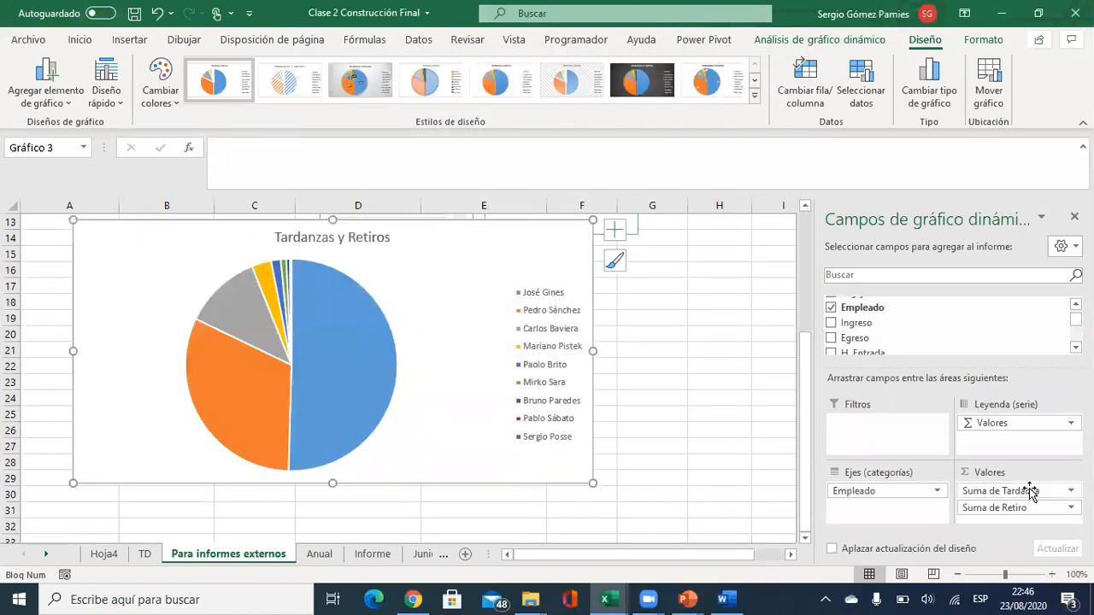
# Delete 'Retiros' from the chart title, leaving 'Tardanzas'.
pyautogui.scroll(2, 233, 438)
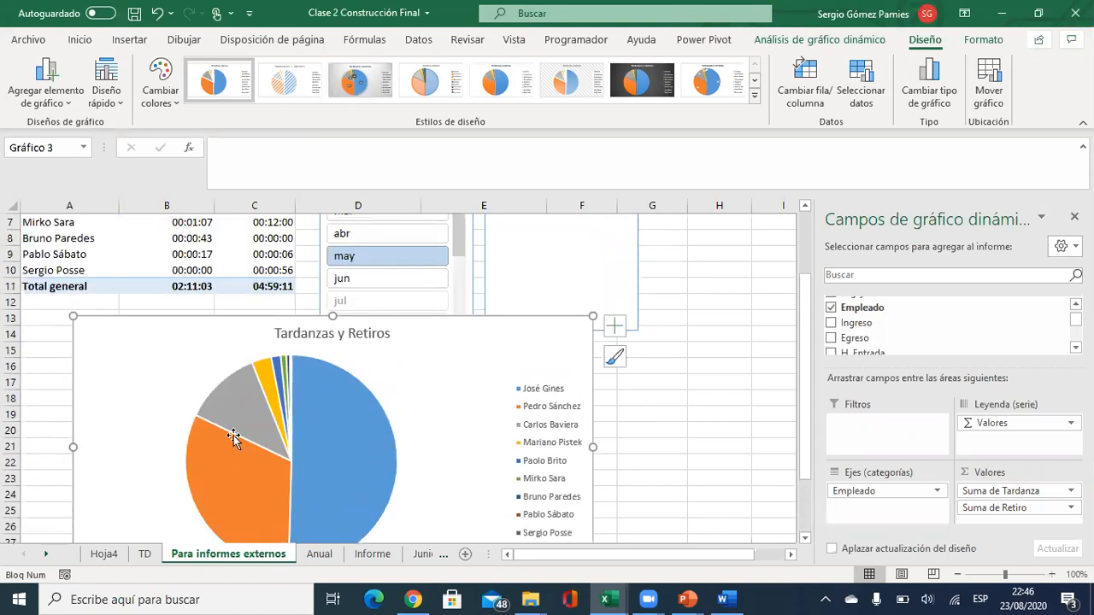
pyautogui.scroll(-1, 401, 423)
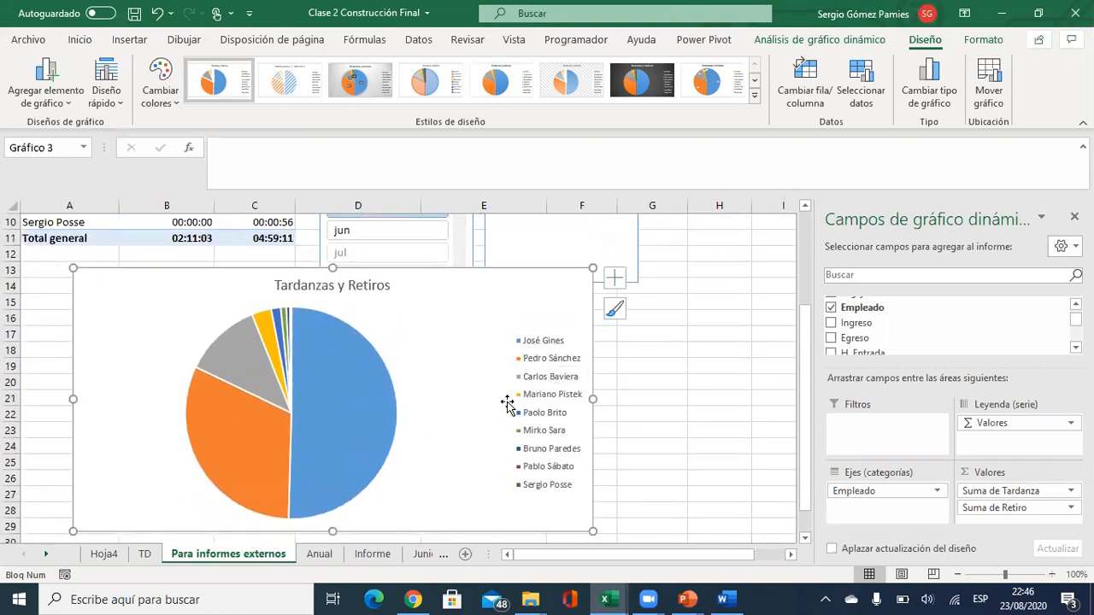
pyautogui.click(371, 290)
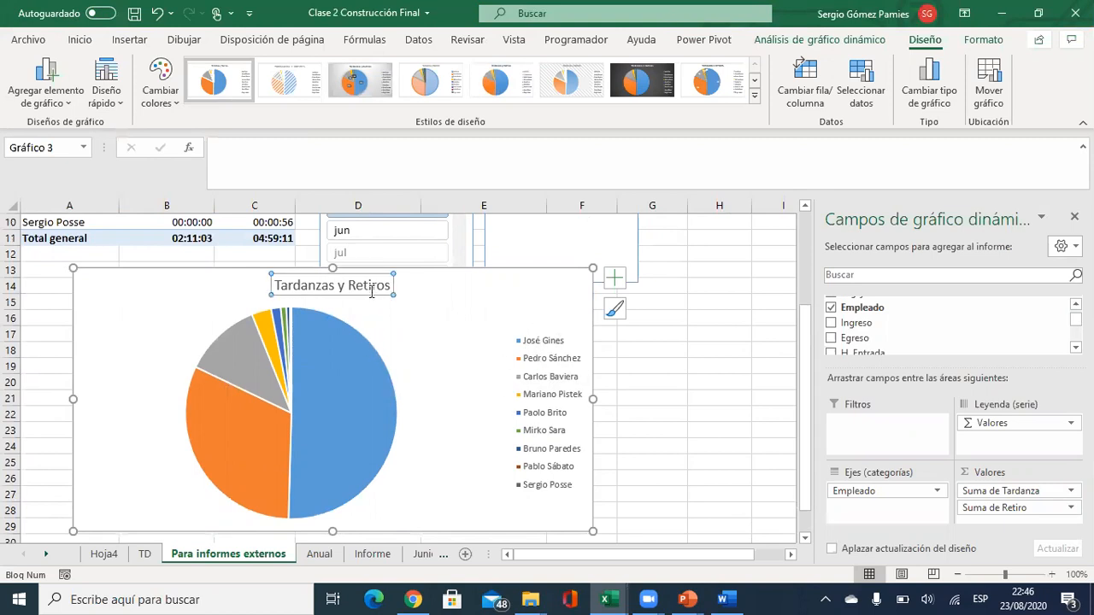
pyautogui.moveTo(388, 285); pyautogui.dragTo(339, 285)
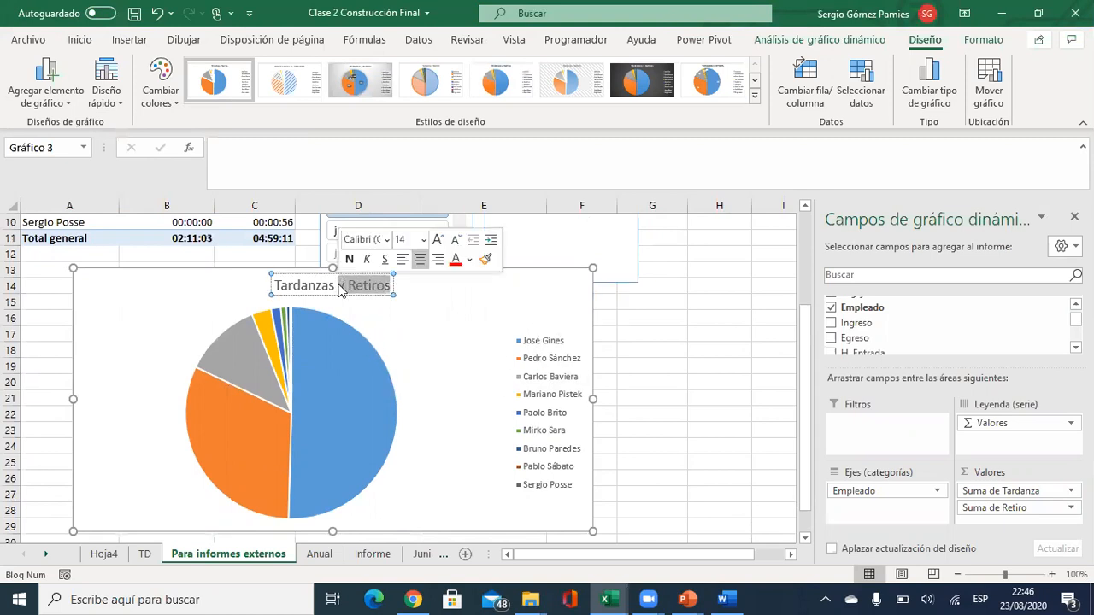
pyautogui.press('BackSpace')
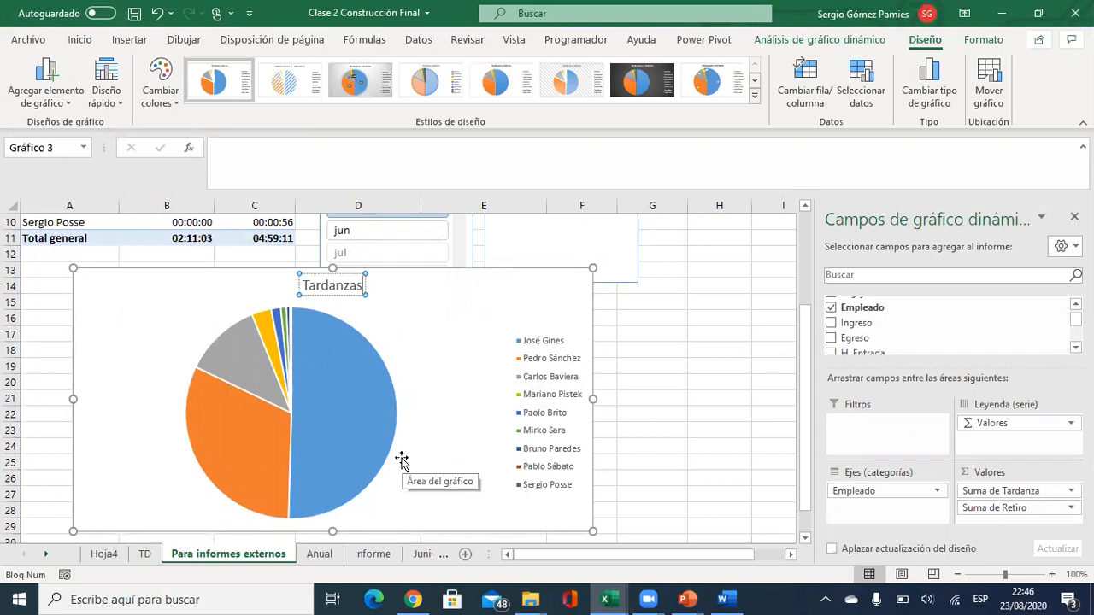
# Add data labels showing each slice's percentage to the pie.
pyautogui.click(334, 389)
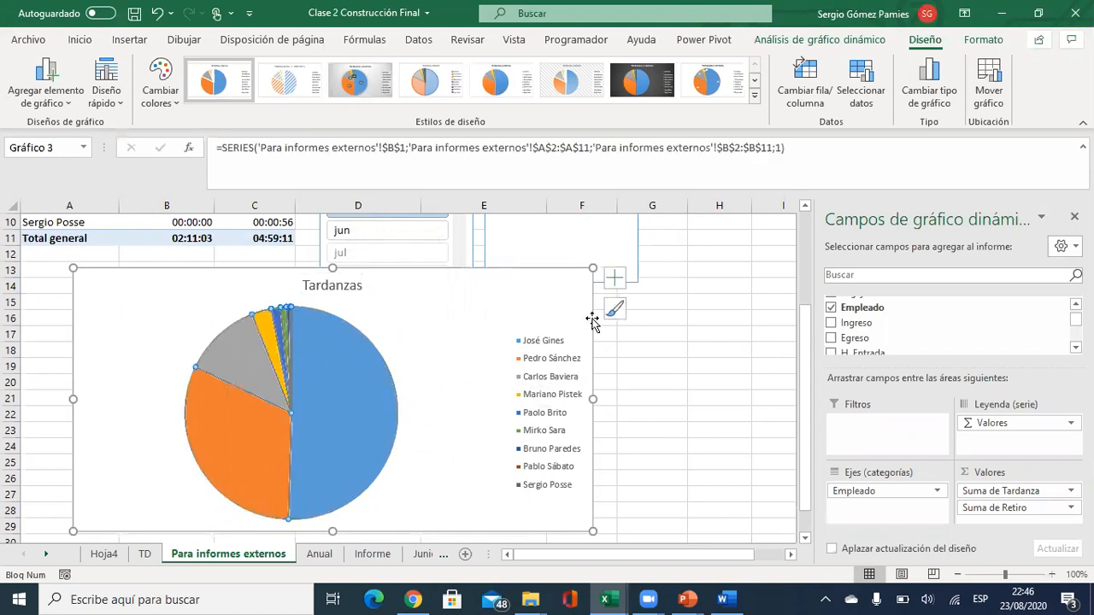
pyautogui.click(60, 104)
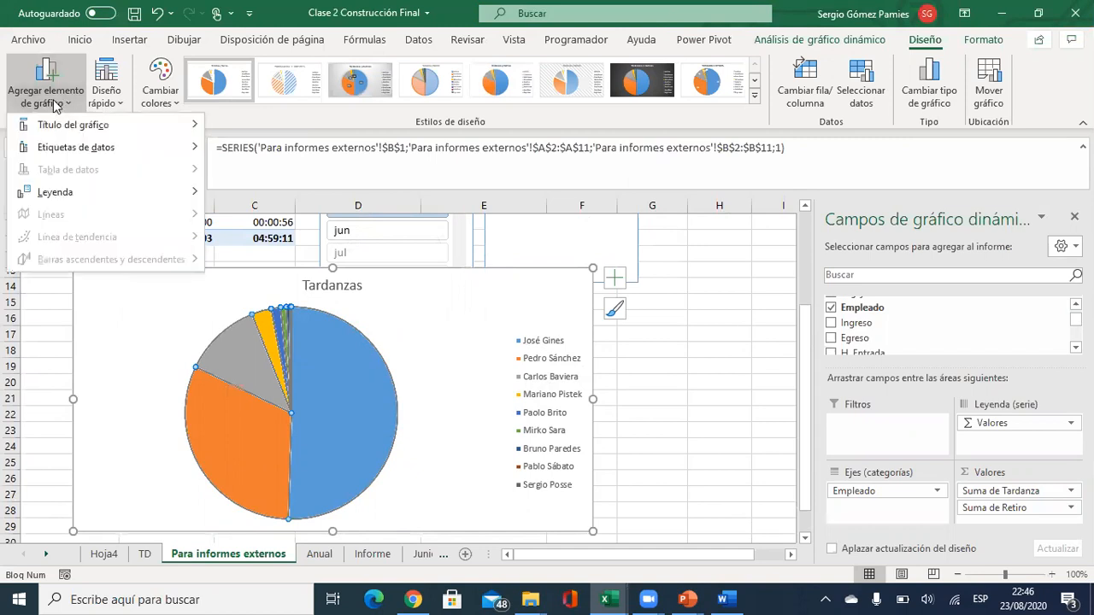
pyautogui.moveTo(128, 147)
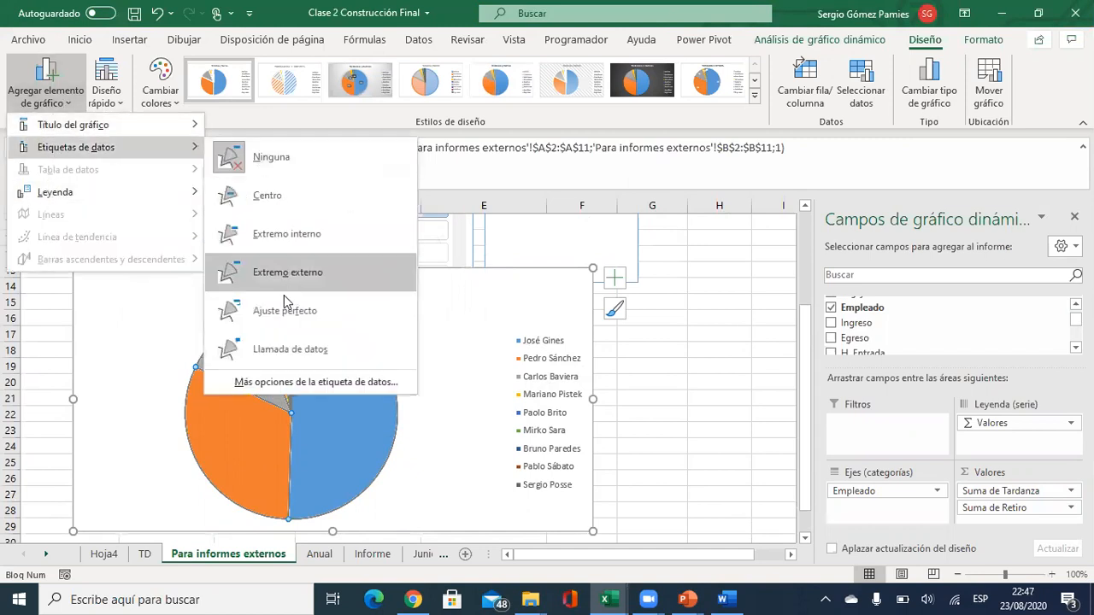
pyautogui.click(286, 382)
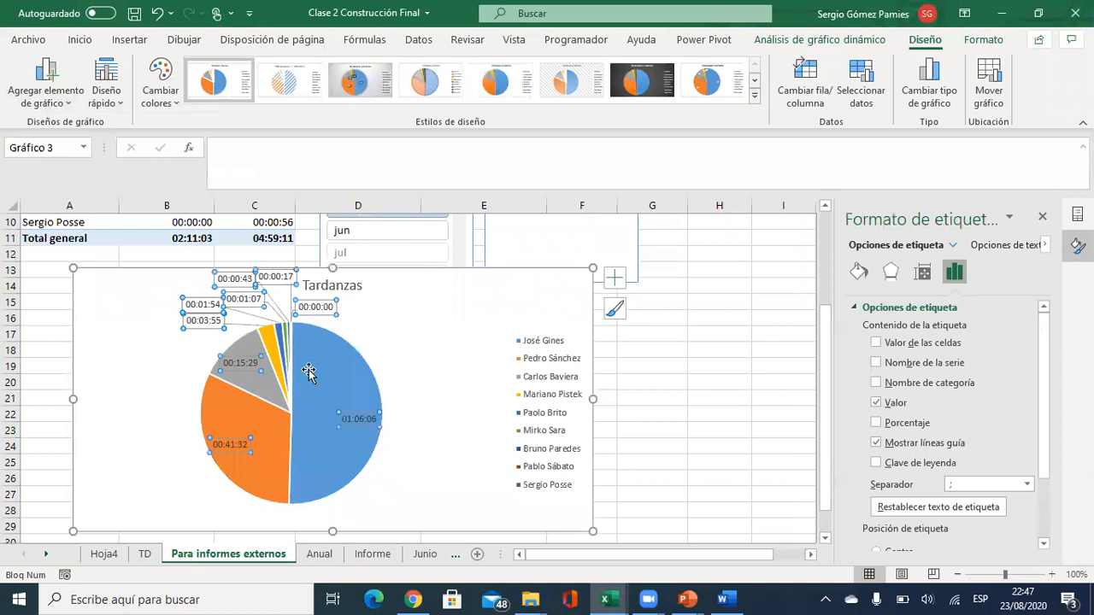
pyautogui.click(875, 424)
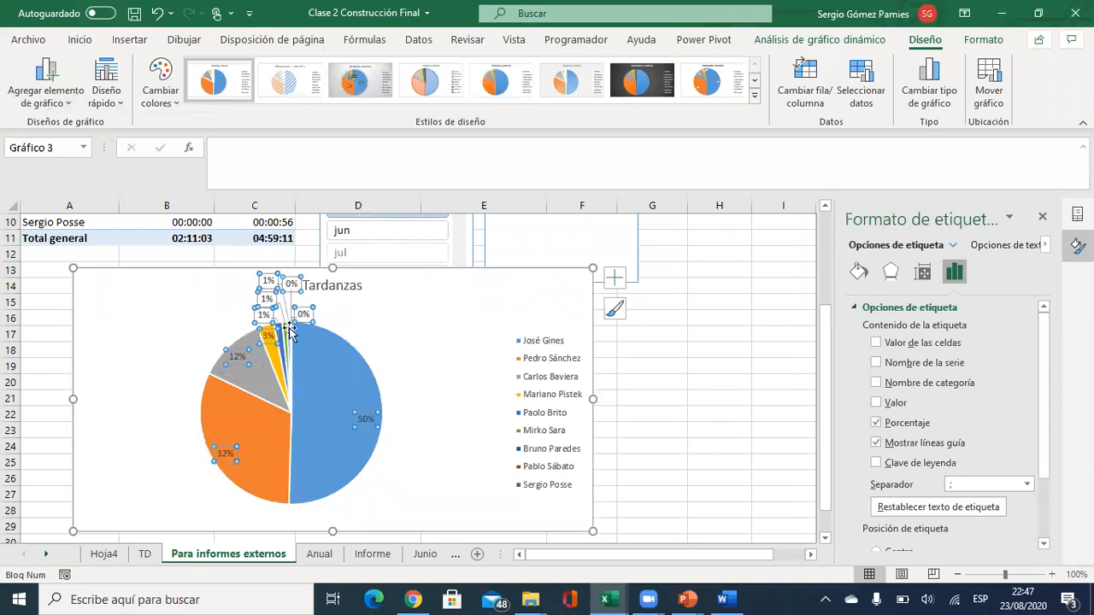
pyautogui.click(706, 411)
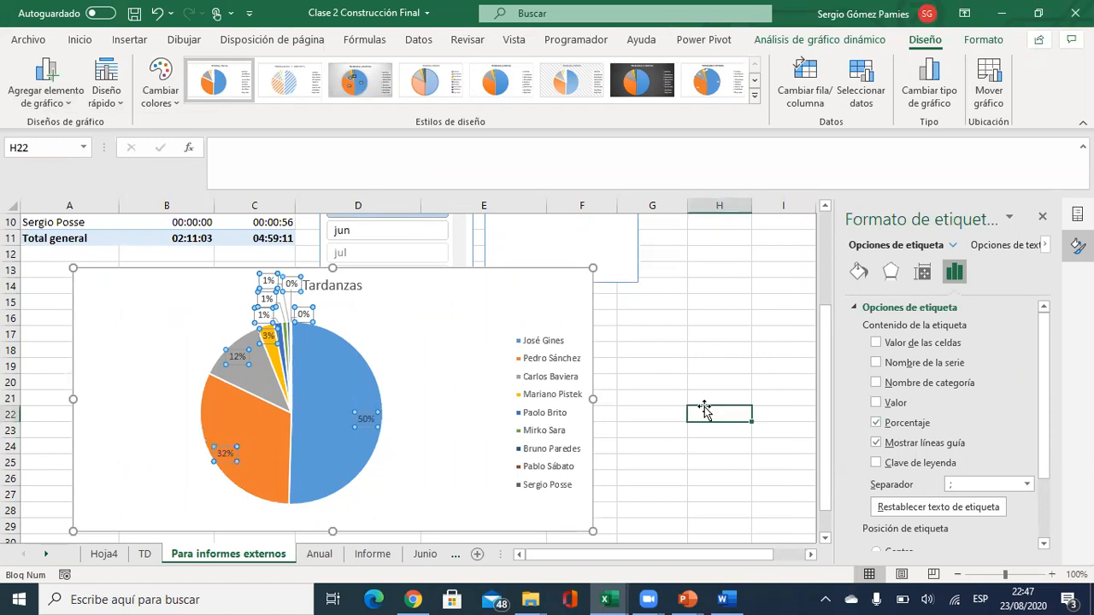
# Apply the dark chart style to the Tardanzas pie and narrow it back toward column E.
pyautogui.click(94, 434)
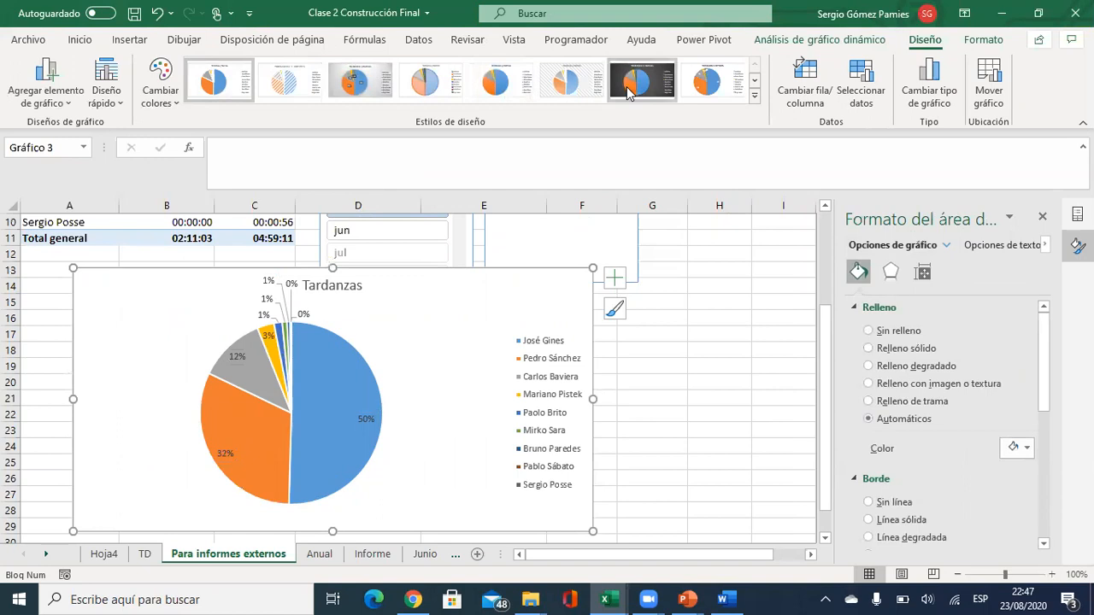
pyautogui.click(630, 90)
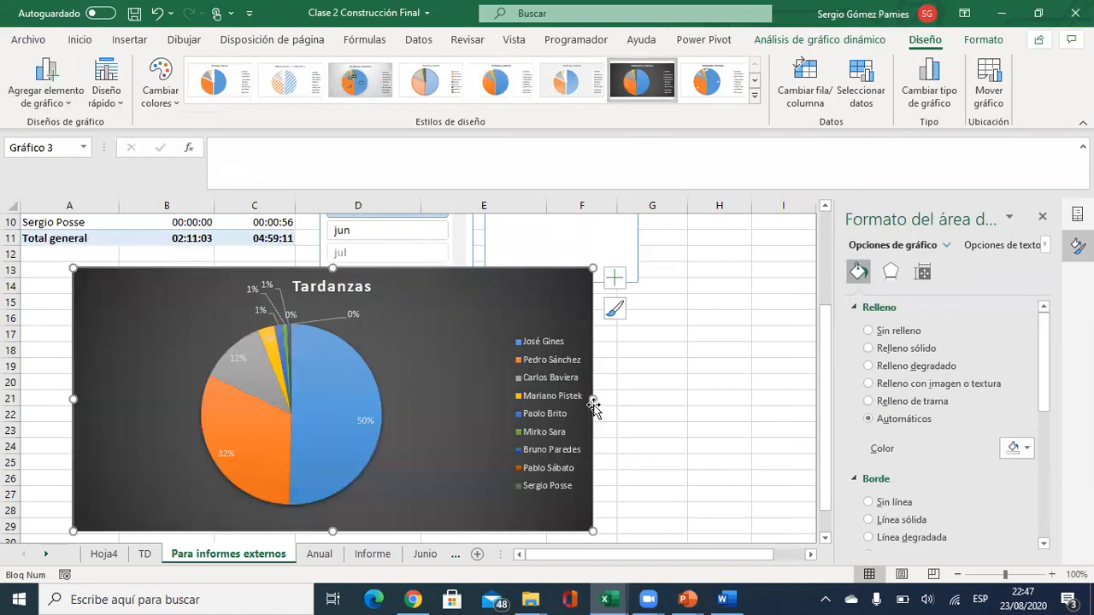
pyautogui.moveTo(596, 398); pyautogui.dragTo(654, 399)
pyautogui.click(401, 386)
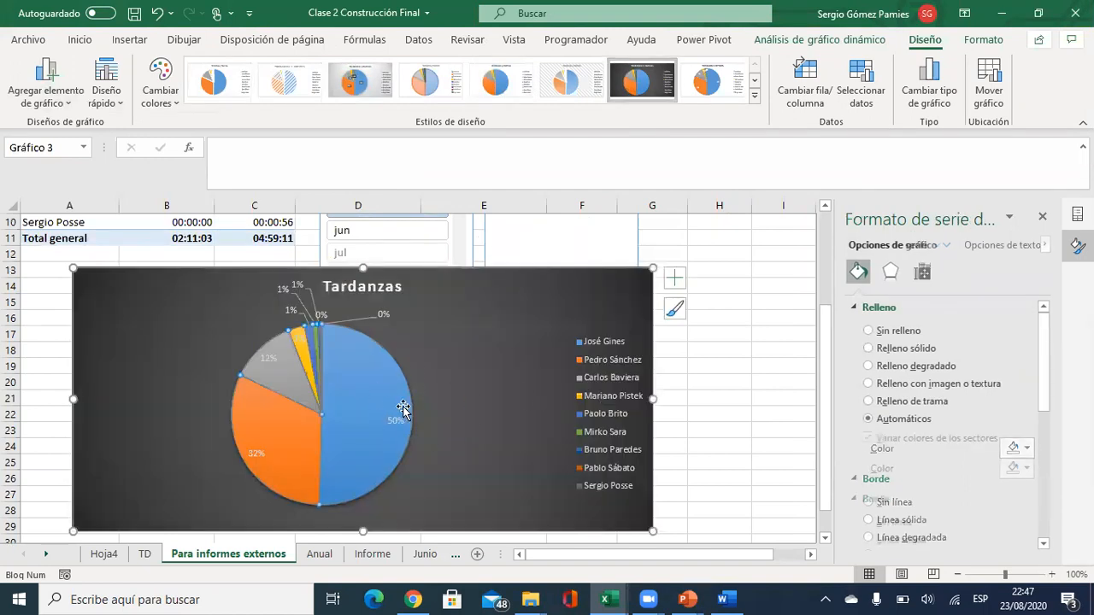
pyautogui.click(363, 374)
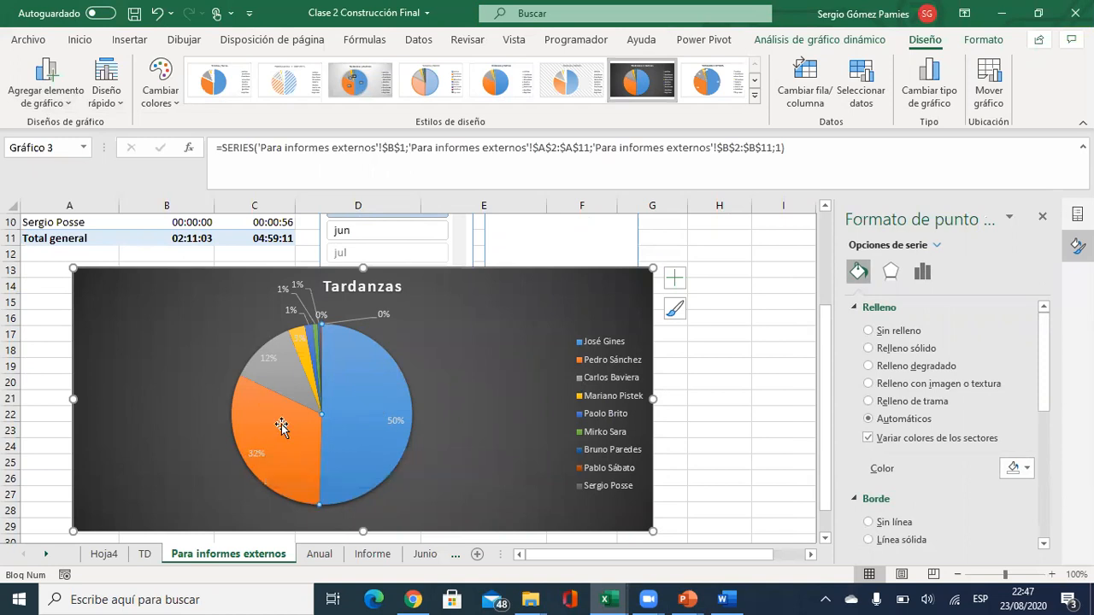
pyautogui.click(441, 314)
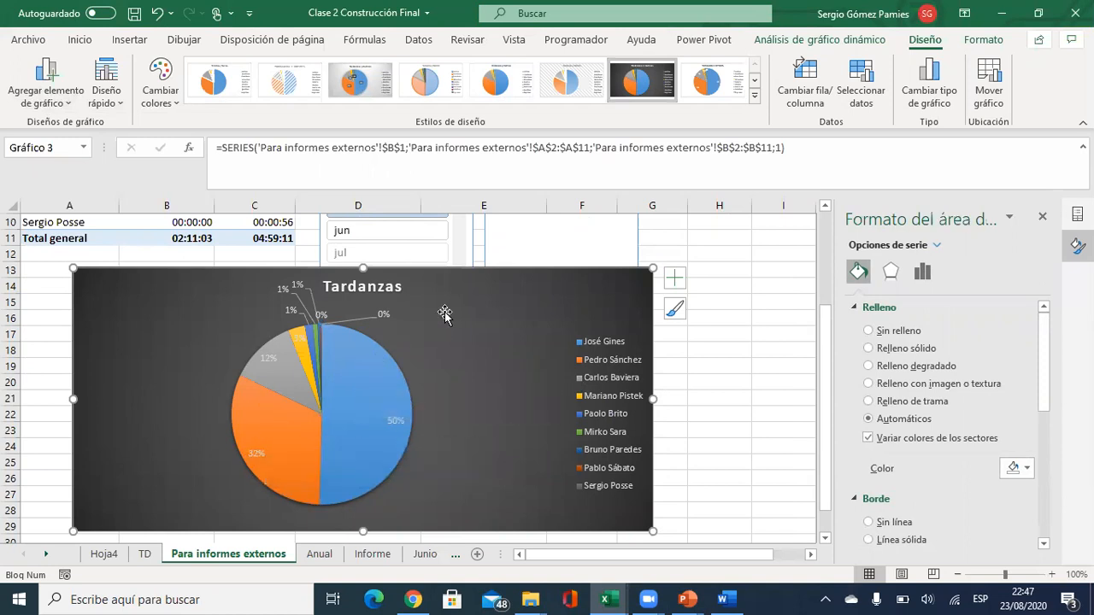
pyautogui.click(674, 277)
pyautogui.moveTo(653, 398); pyautogui.dragTo(483, 398)
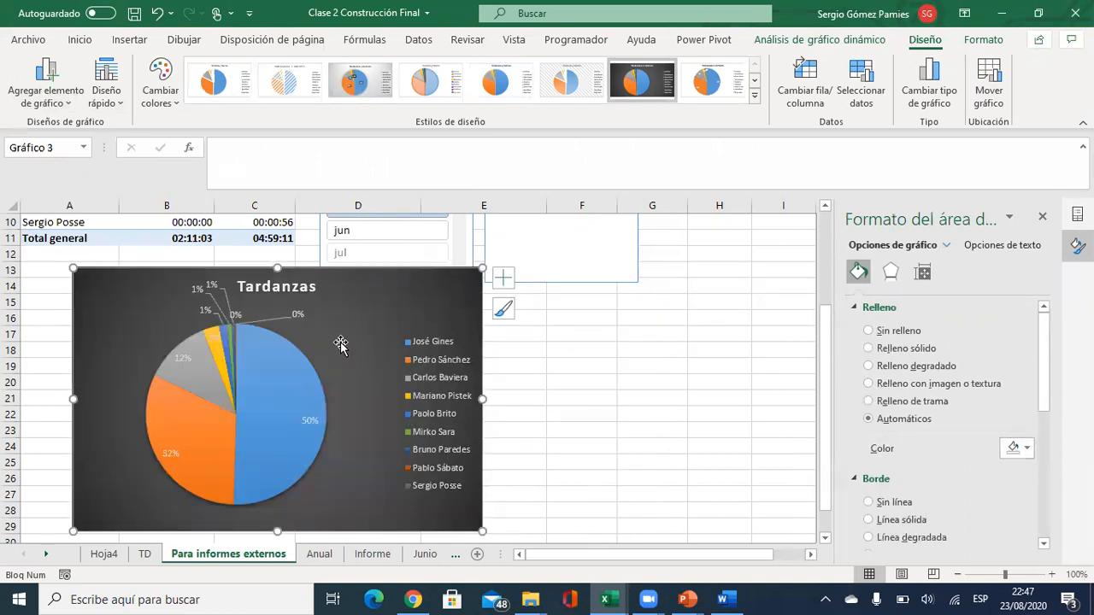
# Paste the Tardanzas pie onto the left side of slide 3, then return to Excel.
pyautogui.hotkey('alt', 'Tab')
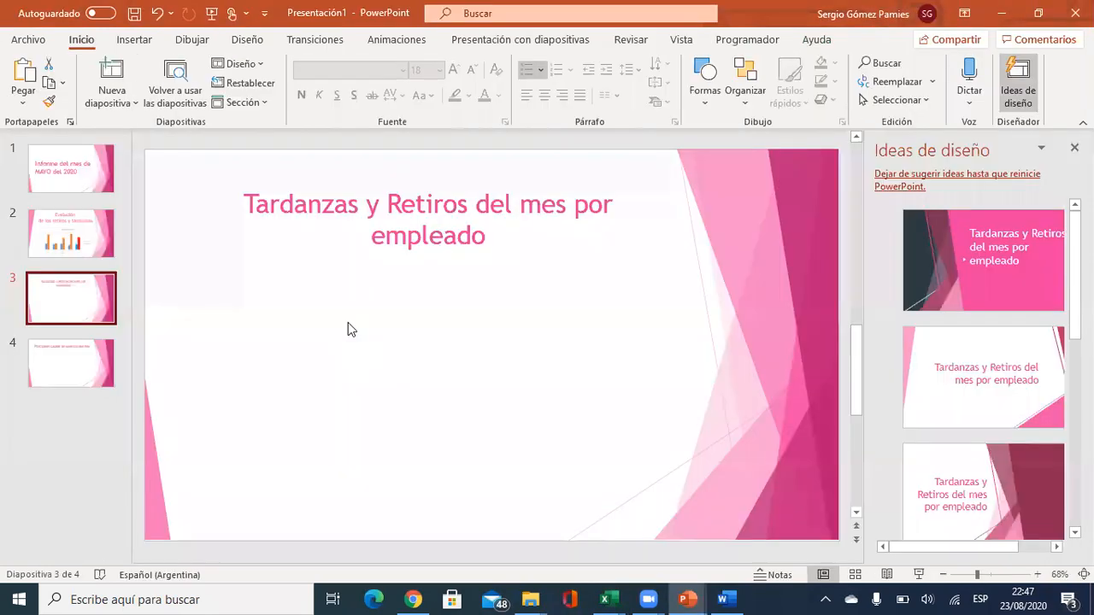
pyautogui.hotkey('ctrl', 'v')
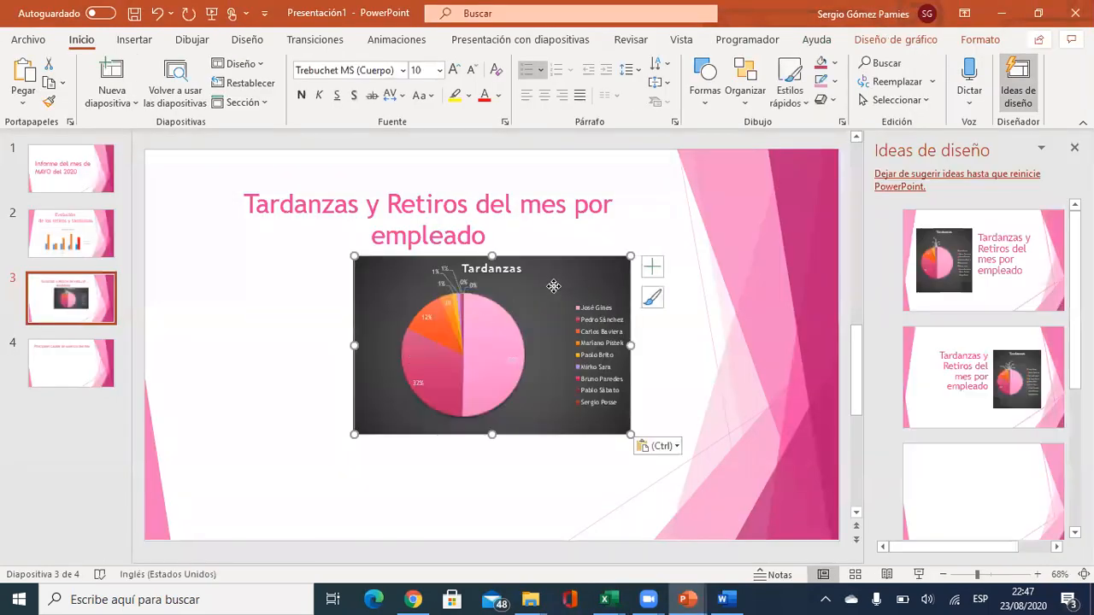
pyautogui.moveTo(414, 321); pyautogui.dragTo(362, 299)
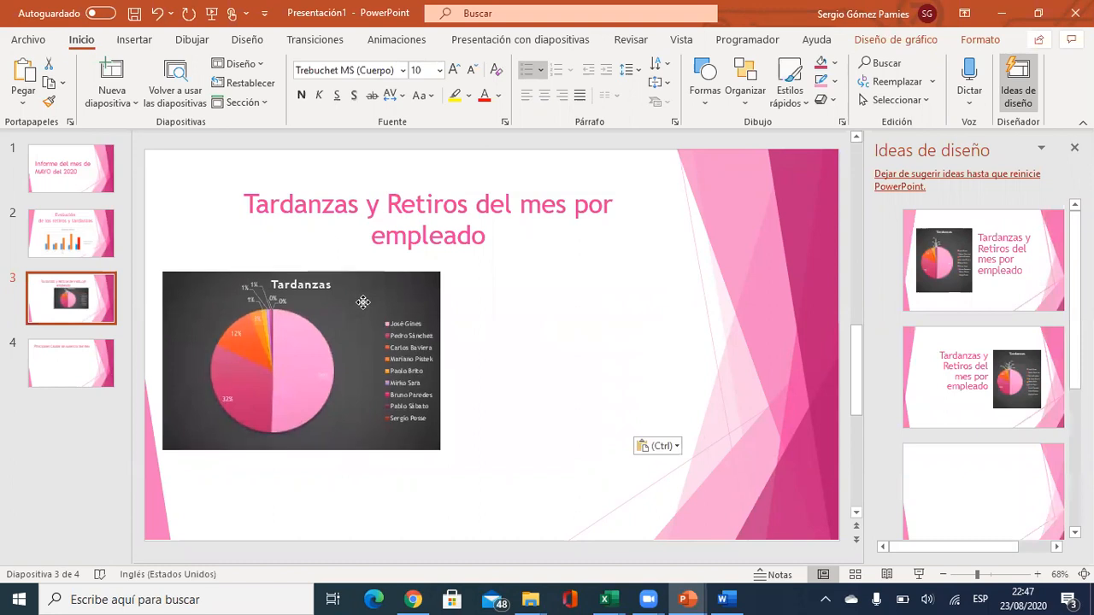
pyautogui.hotkey('alt', 'Tab')
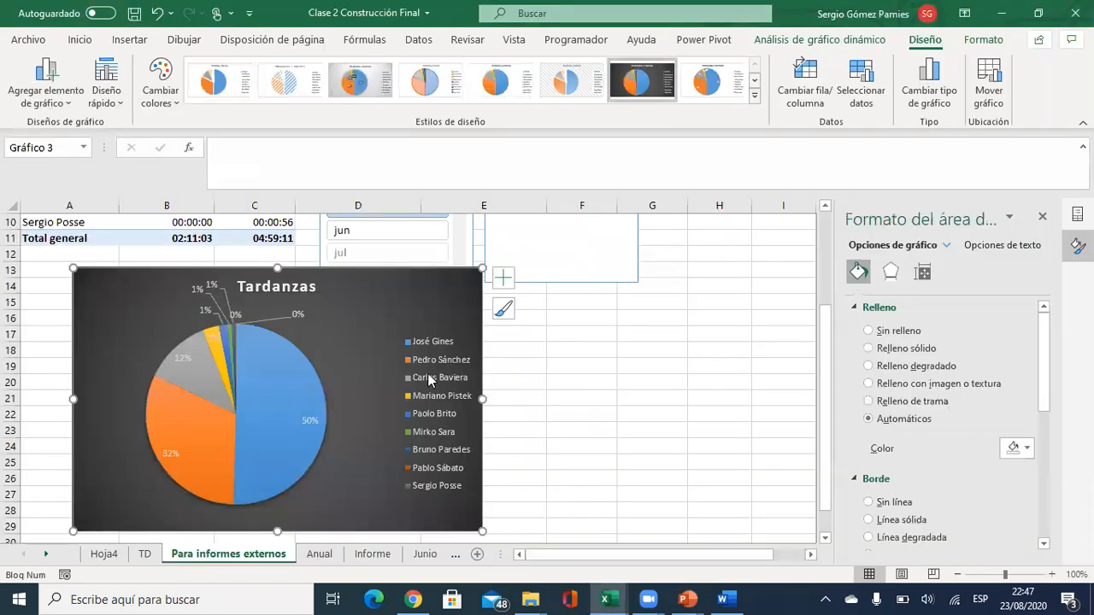
# Put Suma de Retiro first in the chart values and retitle the chart 'Retiros'.
pyautogui.click(1041, 216)
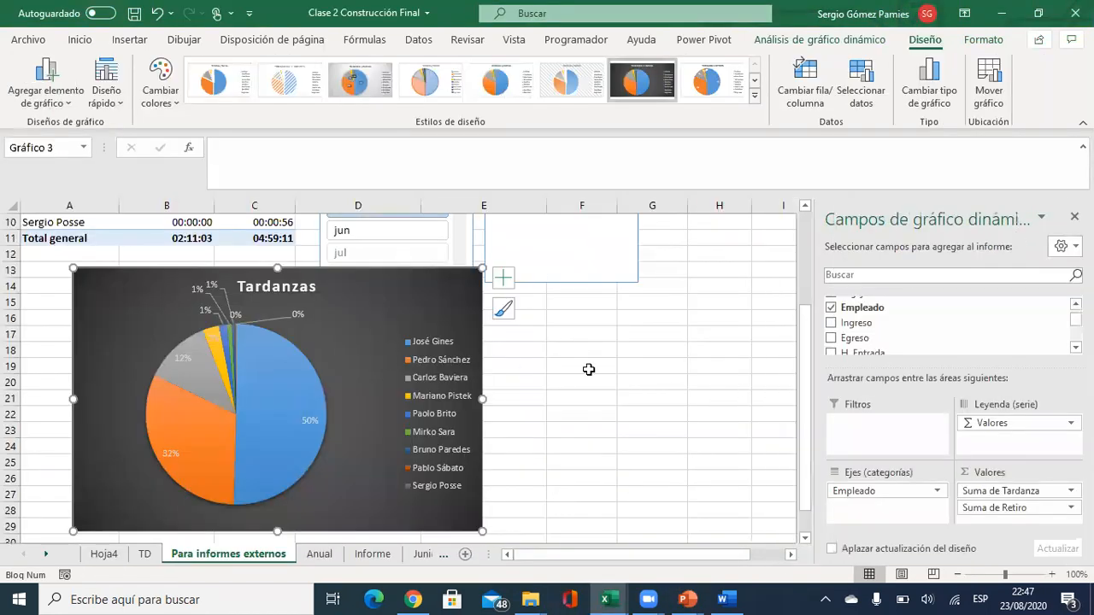
pyautogui.moveTo(1008, 510); pyautogui.dragTo(1003, 489)
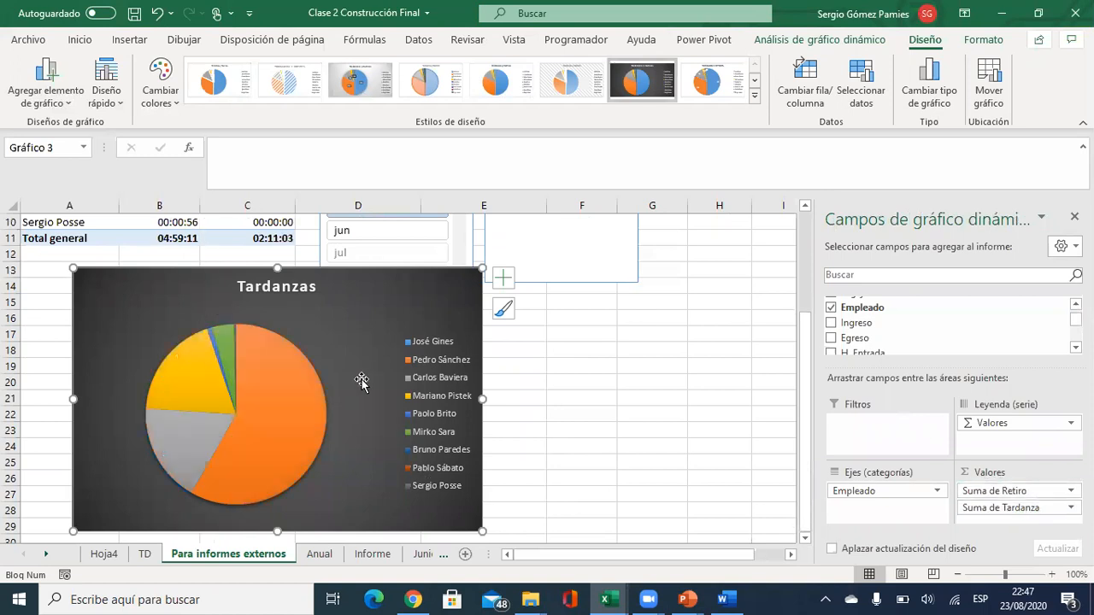
pyautogui.click(305, 295)
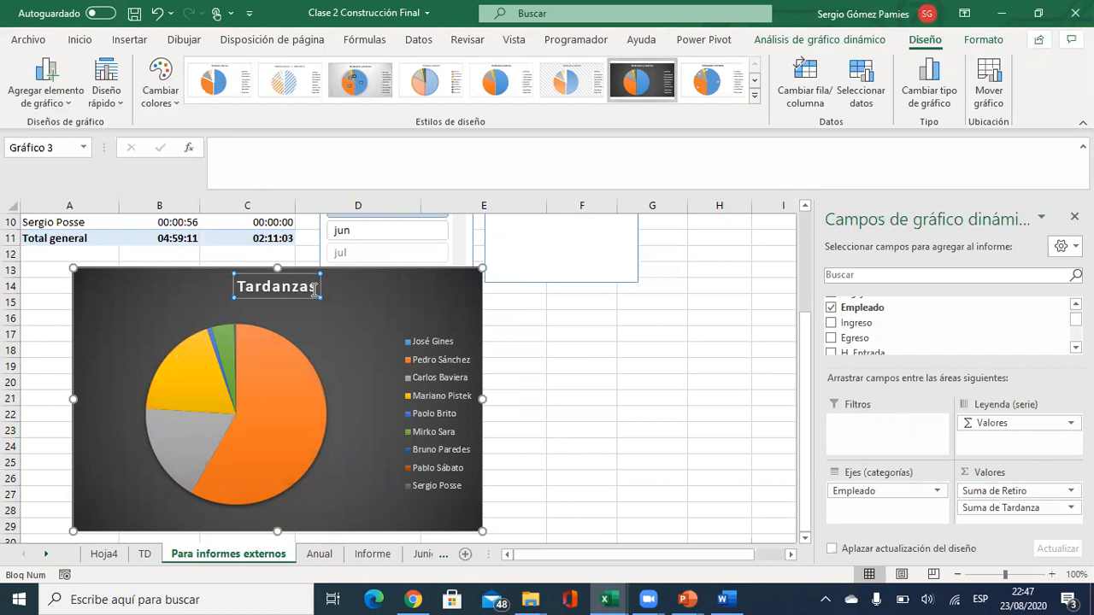
pyautogui.doubleClick(291, 288)
pyautogui.write('Retiros')
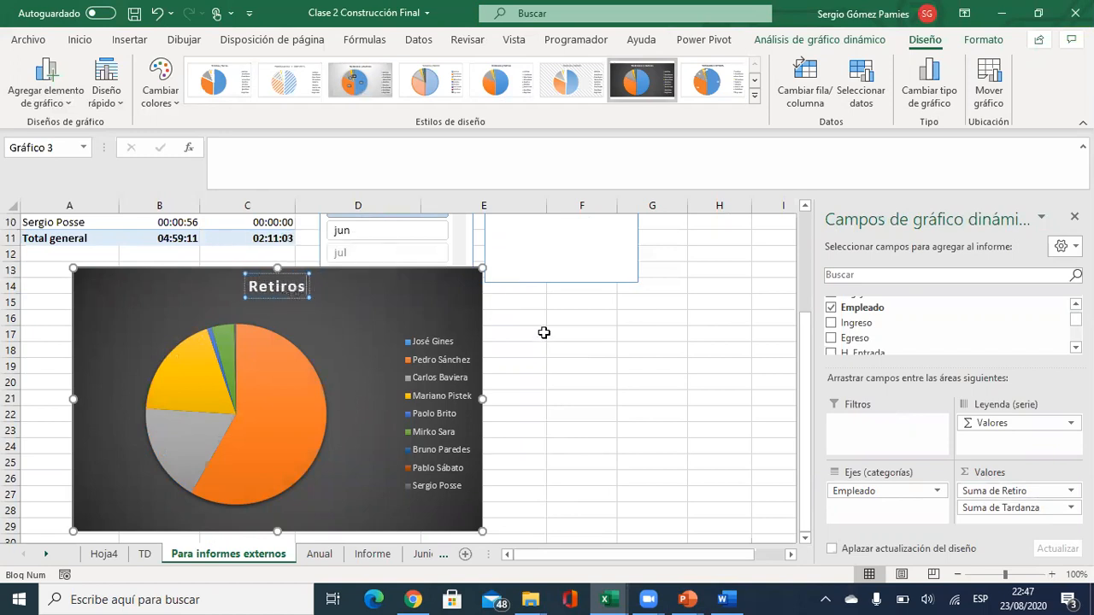
pyautogui.click(441, 317)
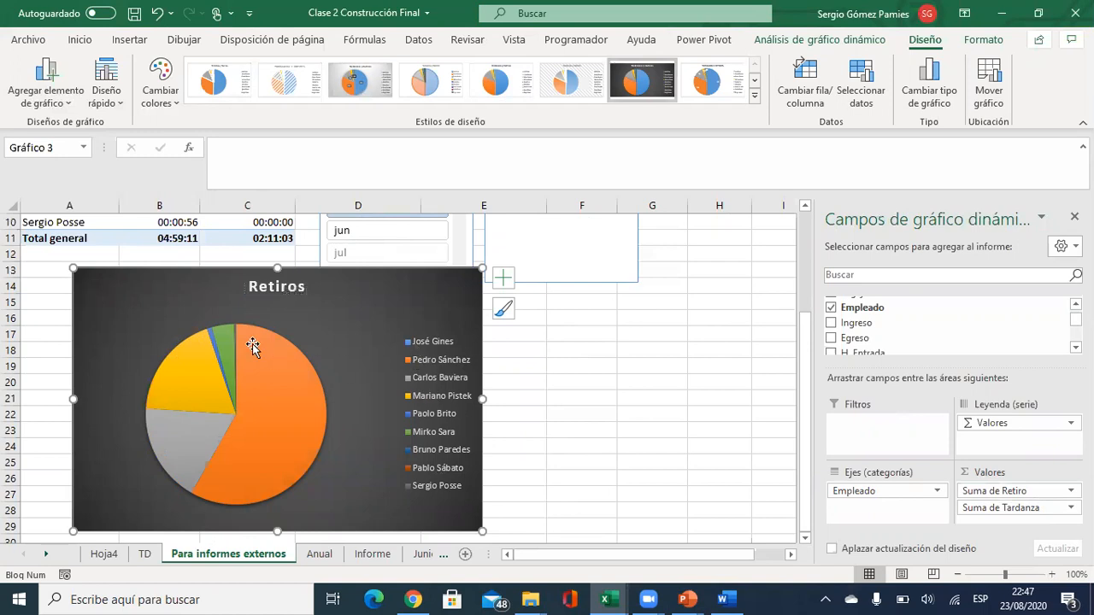
# Close the PivotChart fields panel and open the pie's data label settings.
pyautogui.click(289, 400)
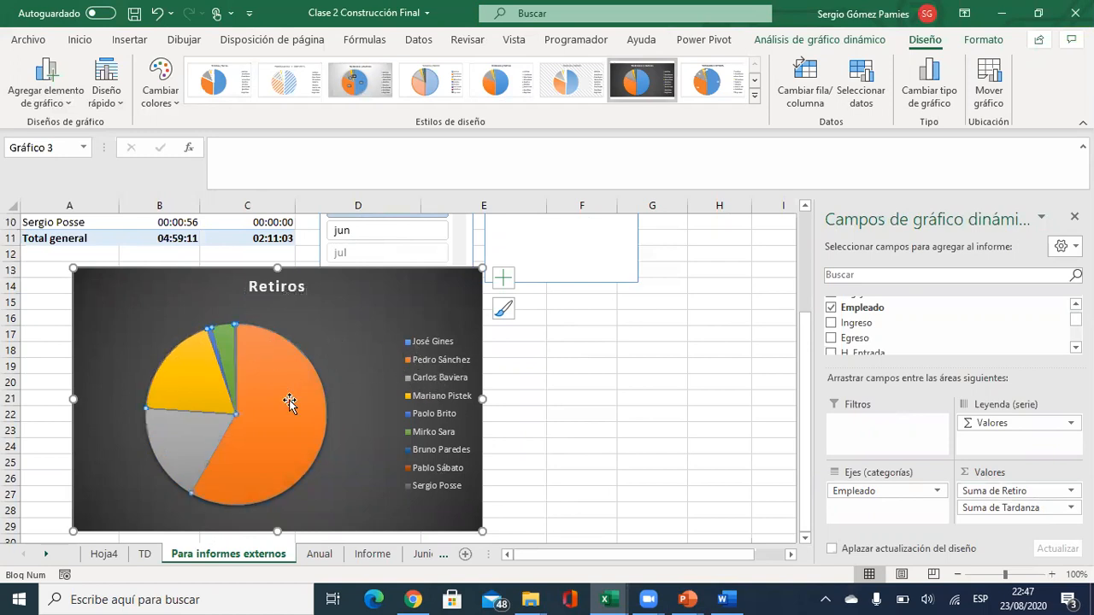
pyautogui.click(52, 94)
pyautogui.moveTo(60, 149)
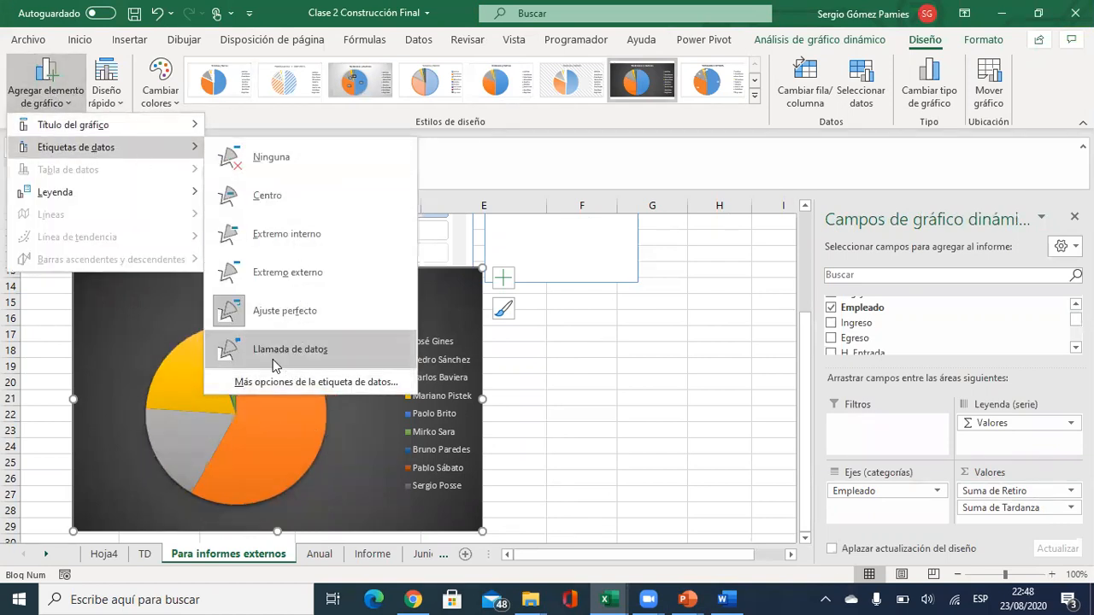
pyautogui.moveTo(292, 384)
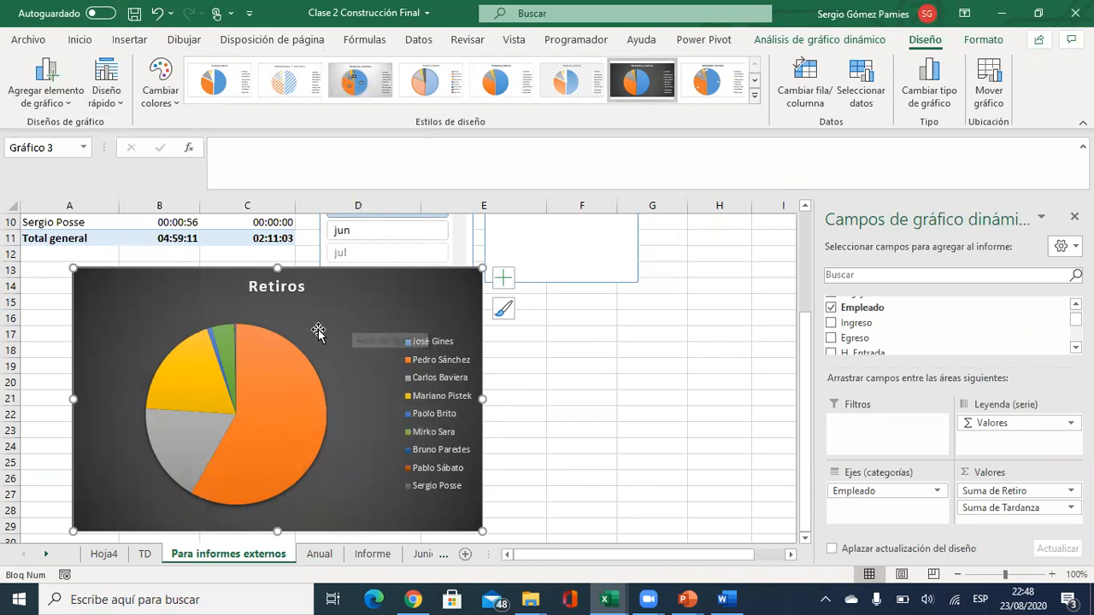
pyautogui.click(1074, 217)
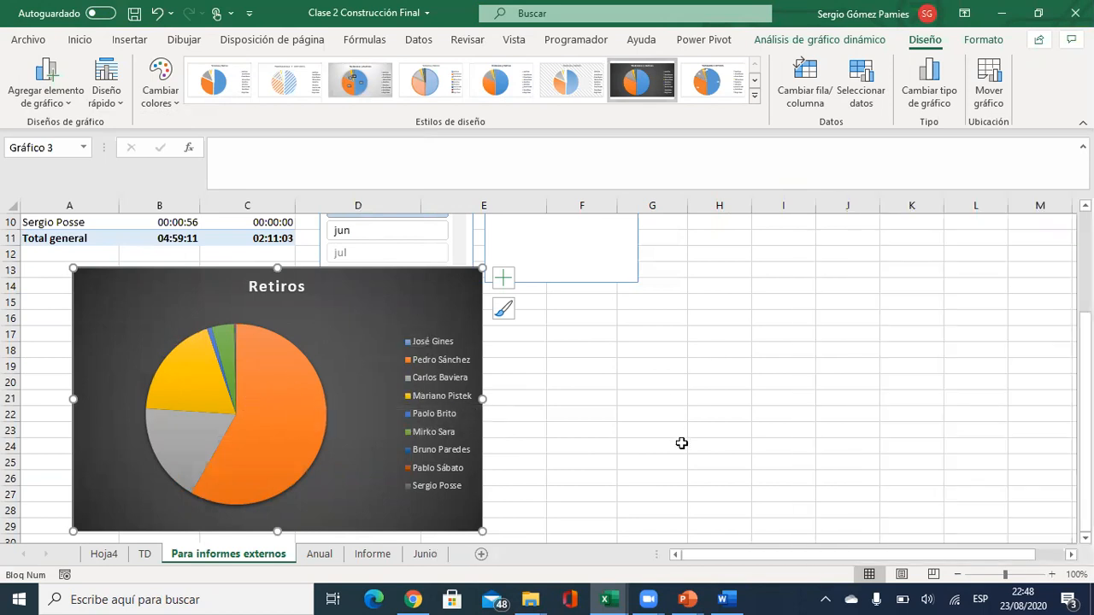
pyautogui.click(26, 106)
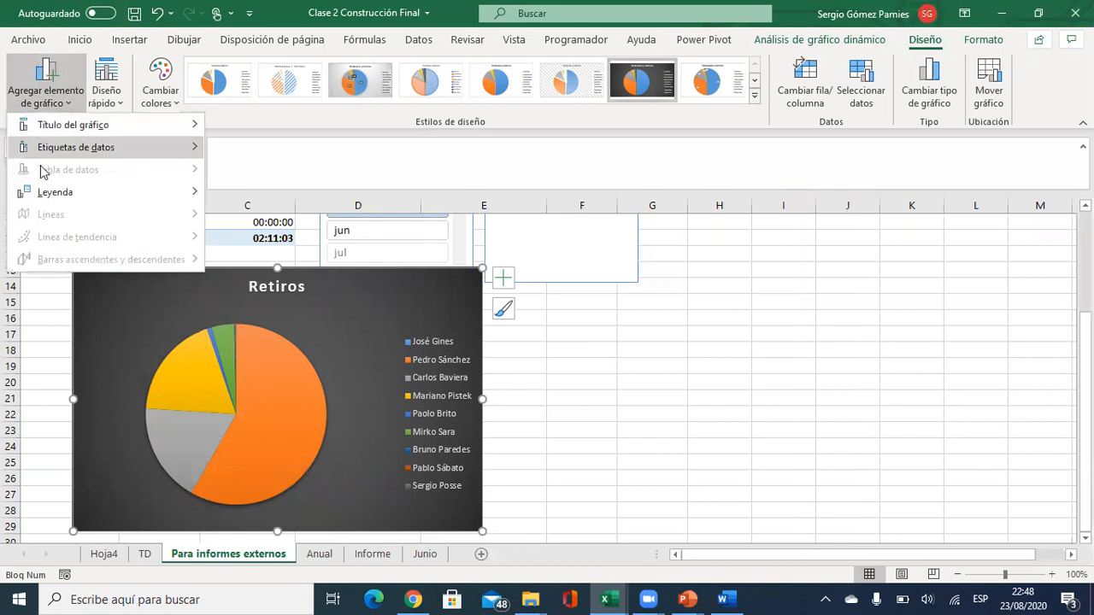
pyautogui.moveTo(51, 149)
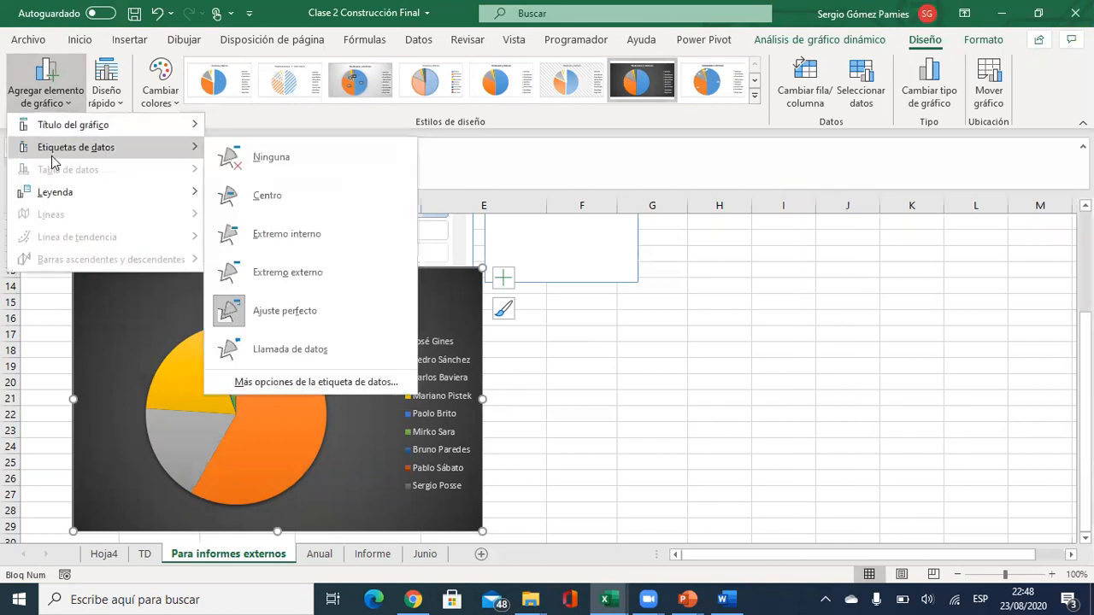
pyautogui.click(272, 383)
pyautogui.click(55, 108)
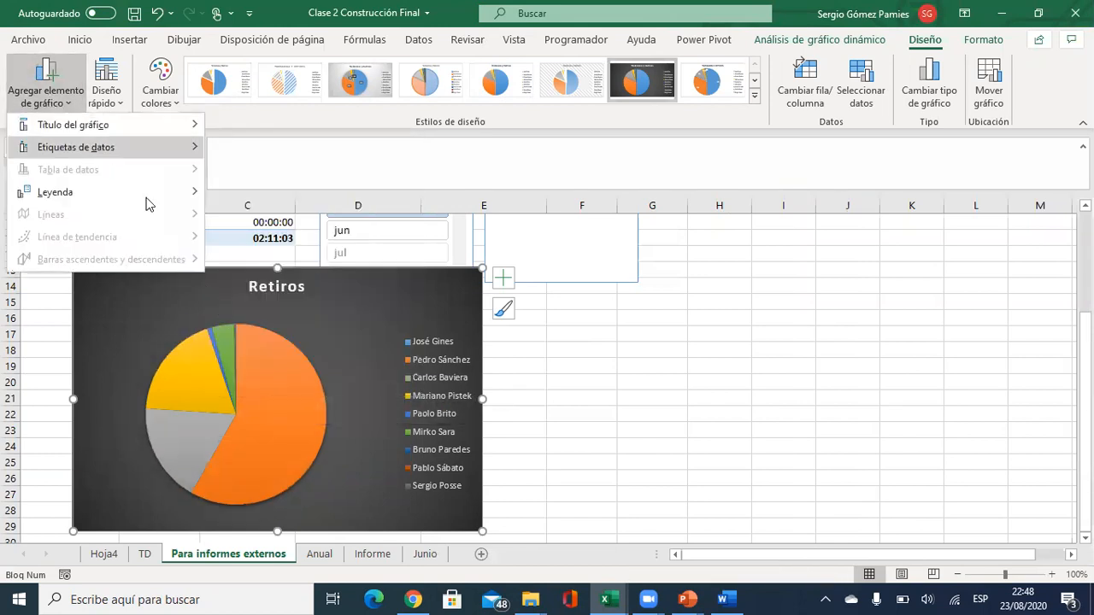
pyautogui.moveTo(90, 145)
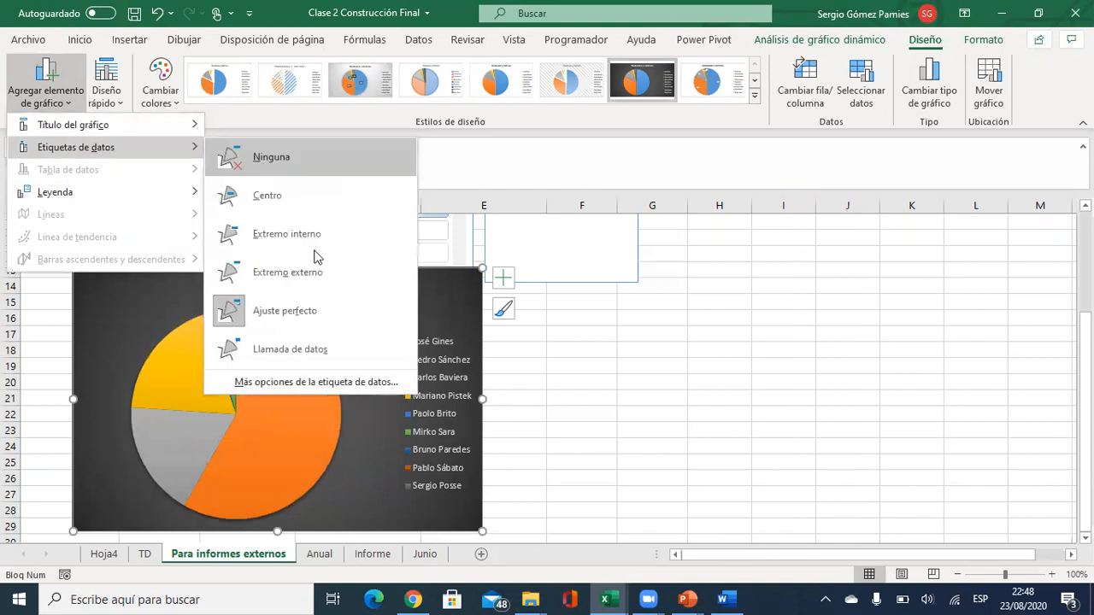
pyautogui.click(322, 385)
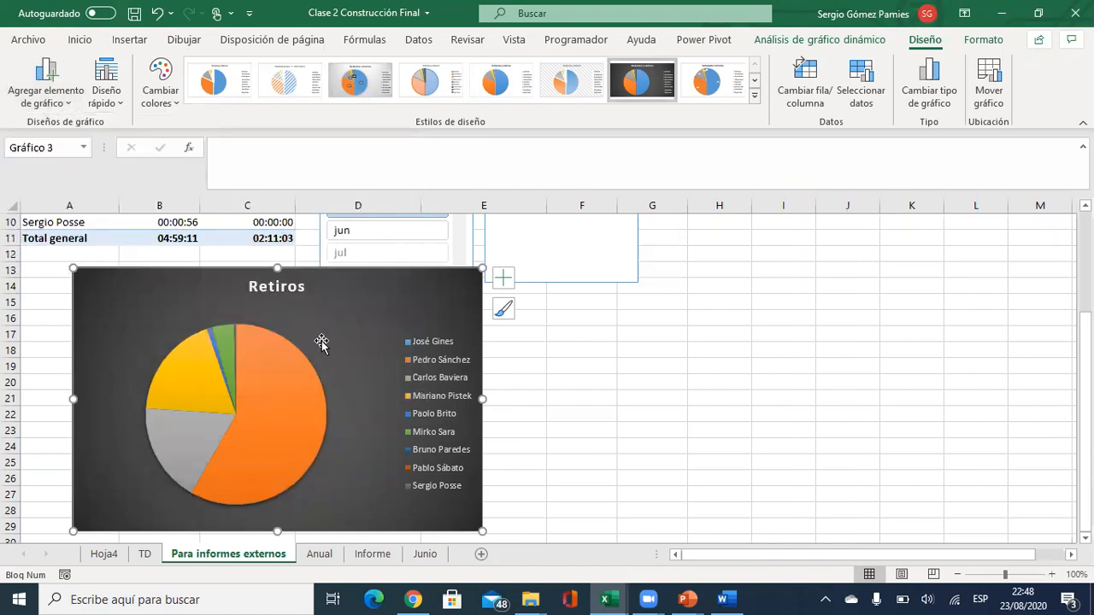
# Add data labels to the pie slices, then remove the value labels.
pyautogui.rightClick(297, 376)
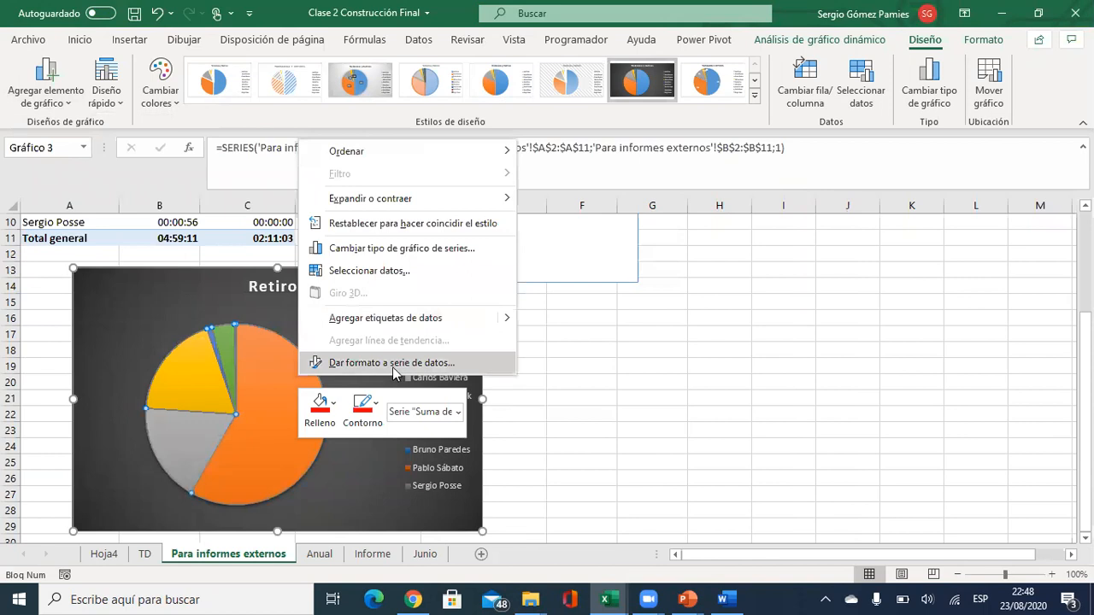
pyautogui.moveTo(508, 318)
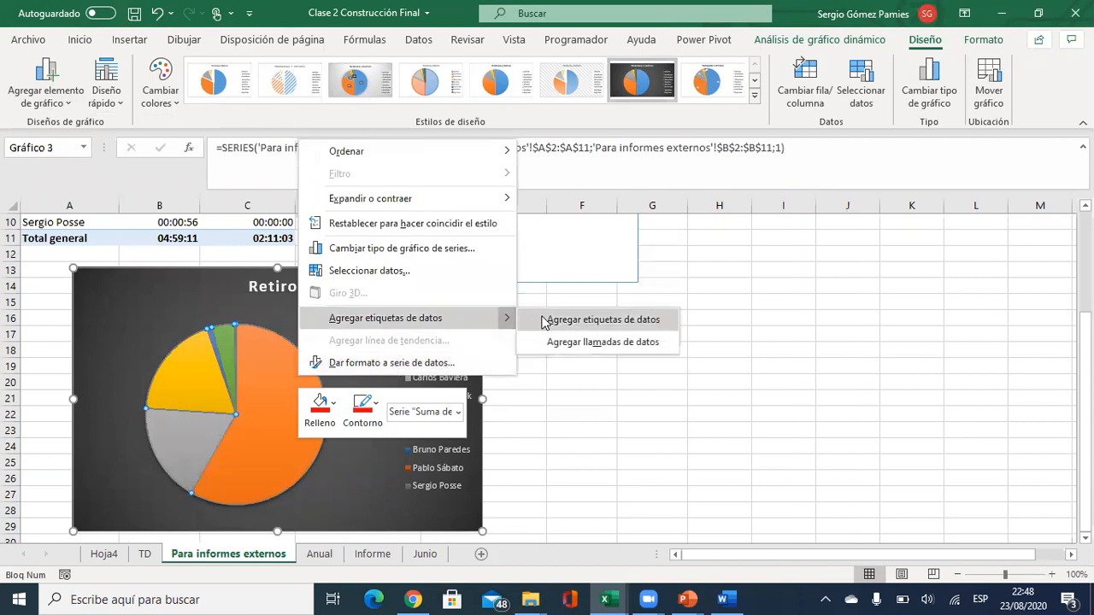
pyautogui.click(546, 320)
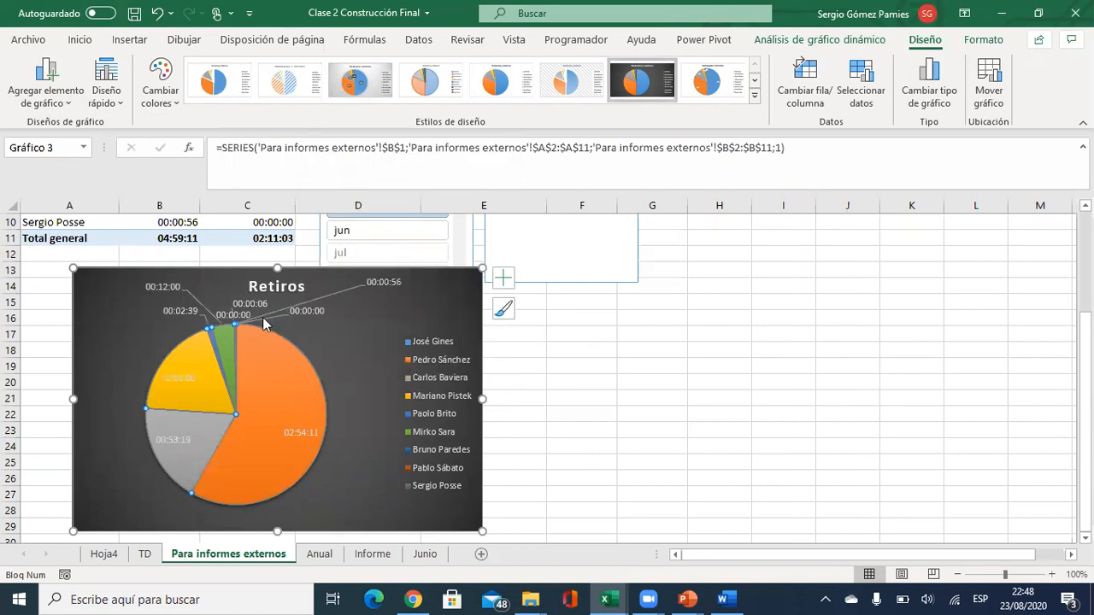
pyautogui.click(39, 93)
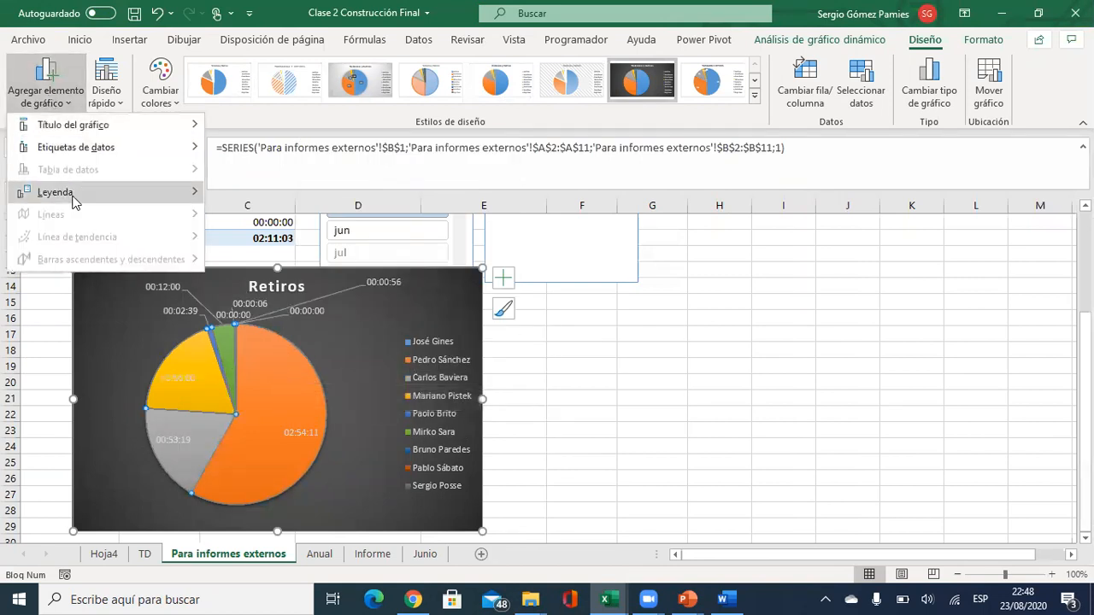
pyautogui.moveTo(77, 151)
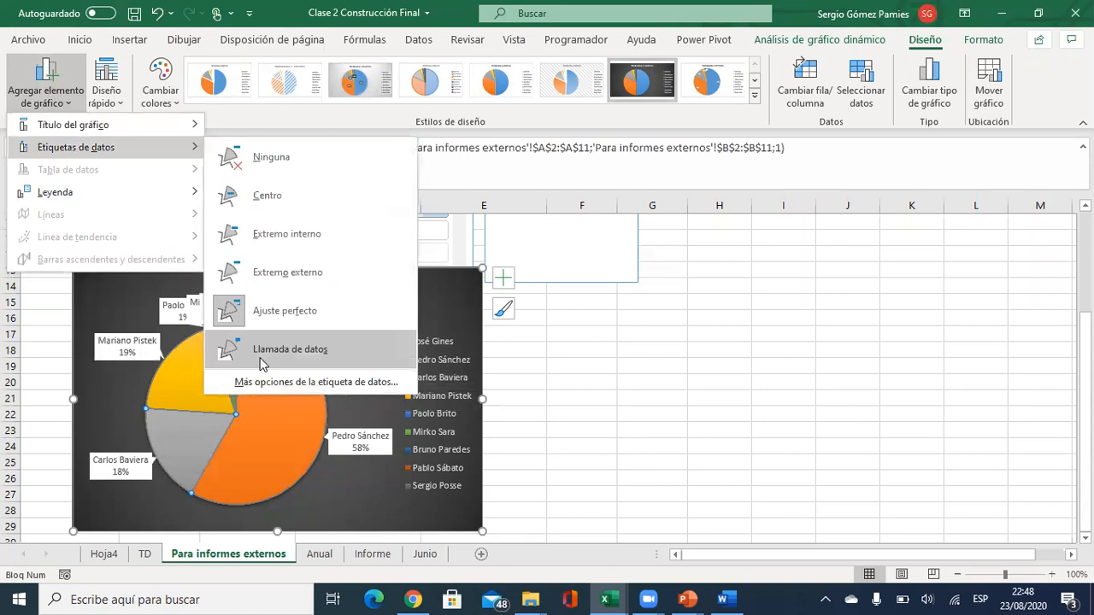
pyautogui.click(270, 385)
pyautogui.click(909, 404)
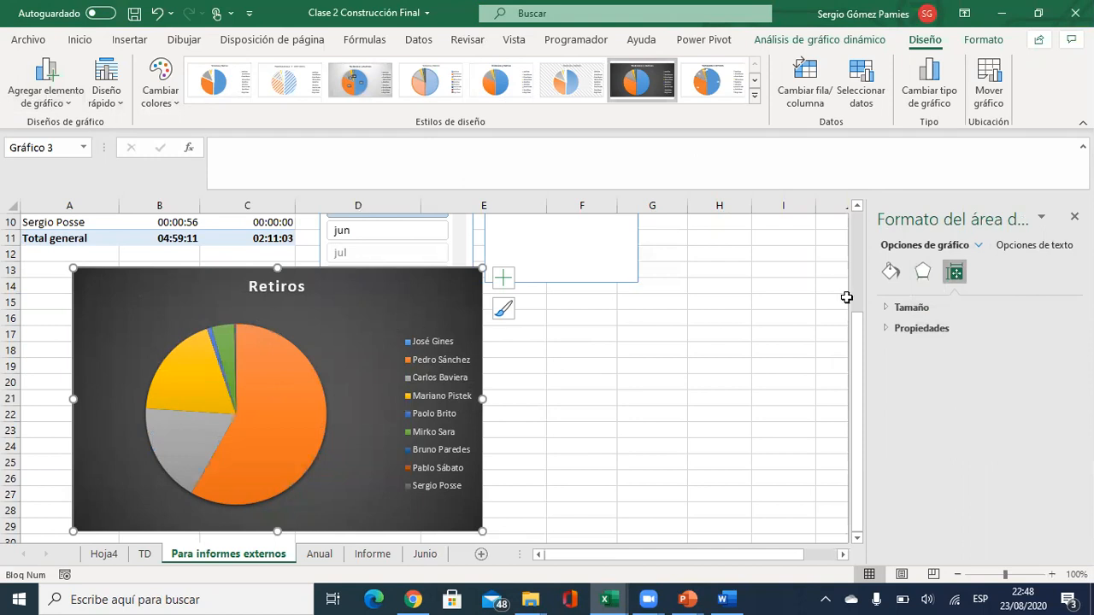
# Set the Suma de Retiro slice labels to Porcentaje only, unticking Valor.
pyautogui.click(979, 246)
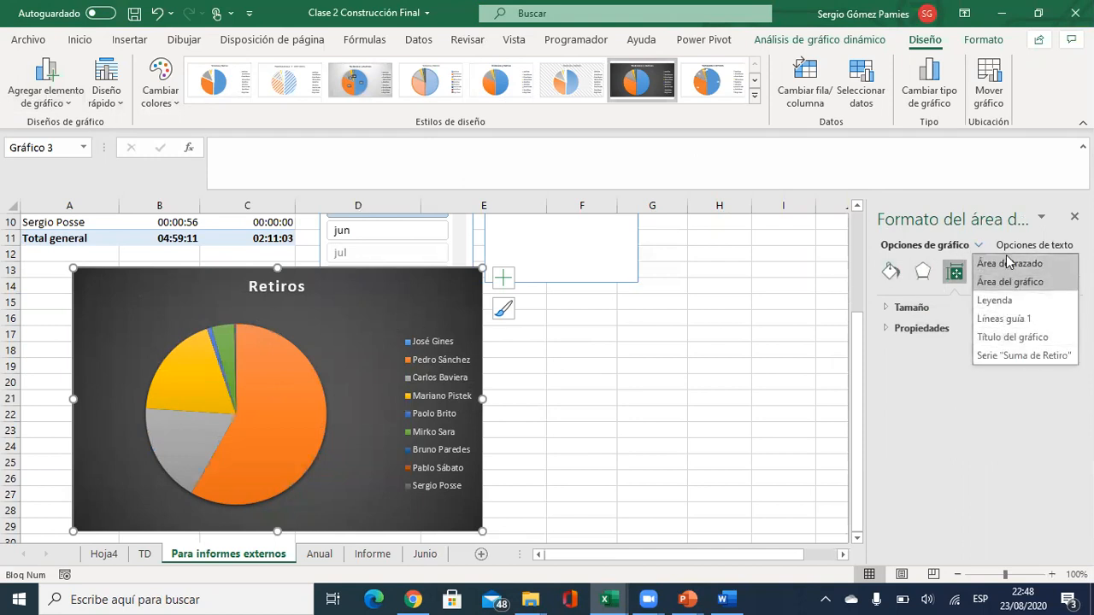
pyautogui.click(313, 335)
pyautogui.click(282, 381)
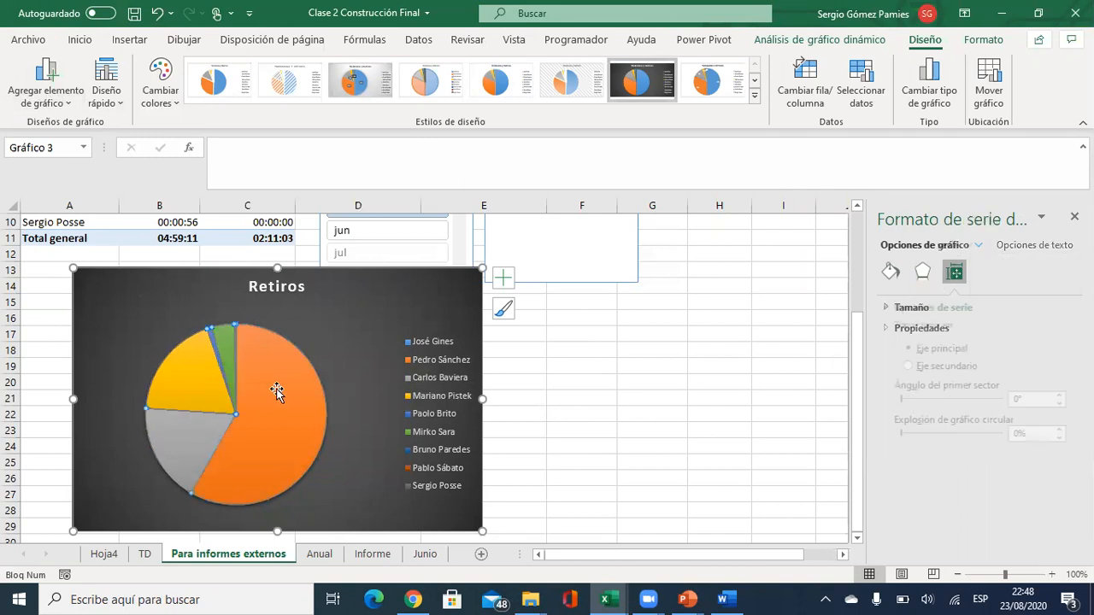
pyautogui.click(50, 86)
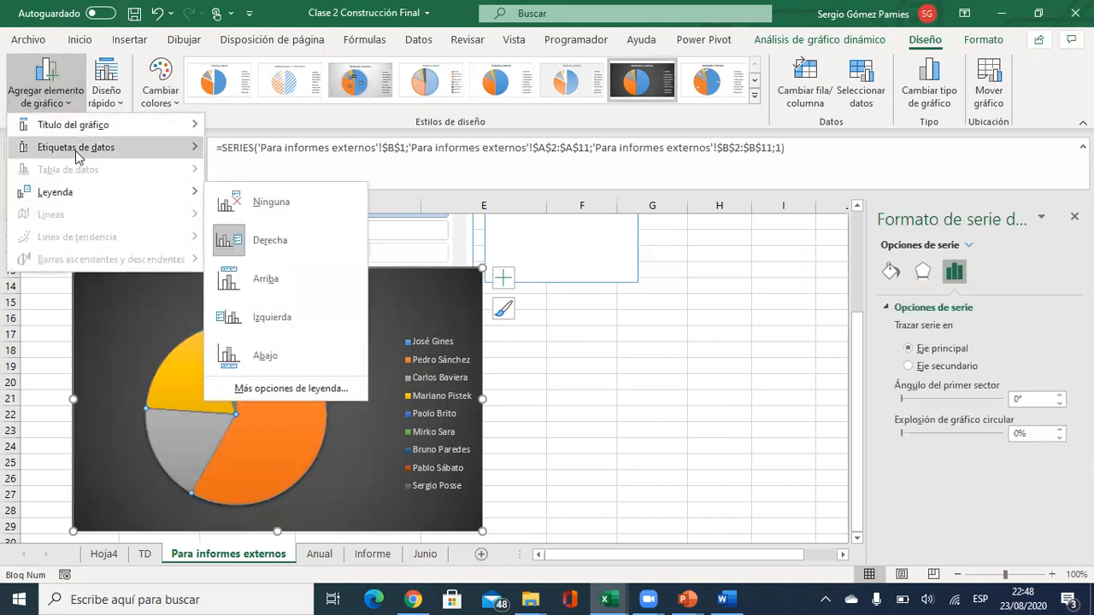
pyautogui.moveTo(86, 147)
pyautogui.click(282, 382)
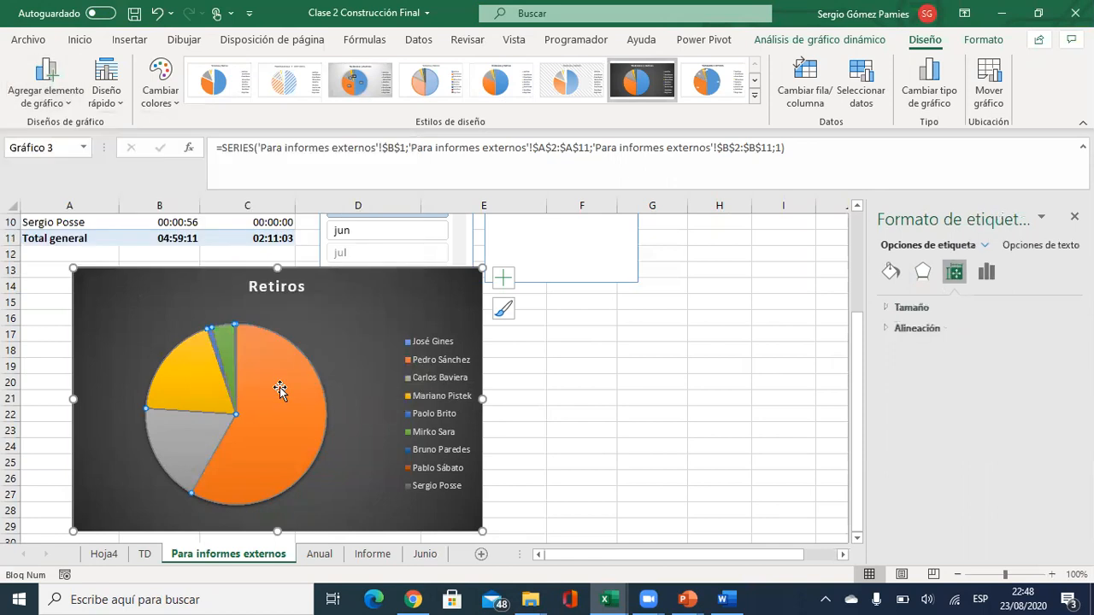
pyautogui.click(986, 271)
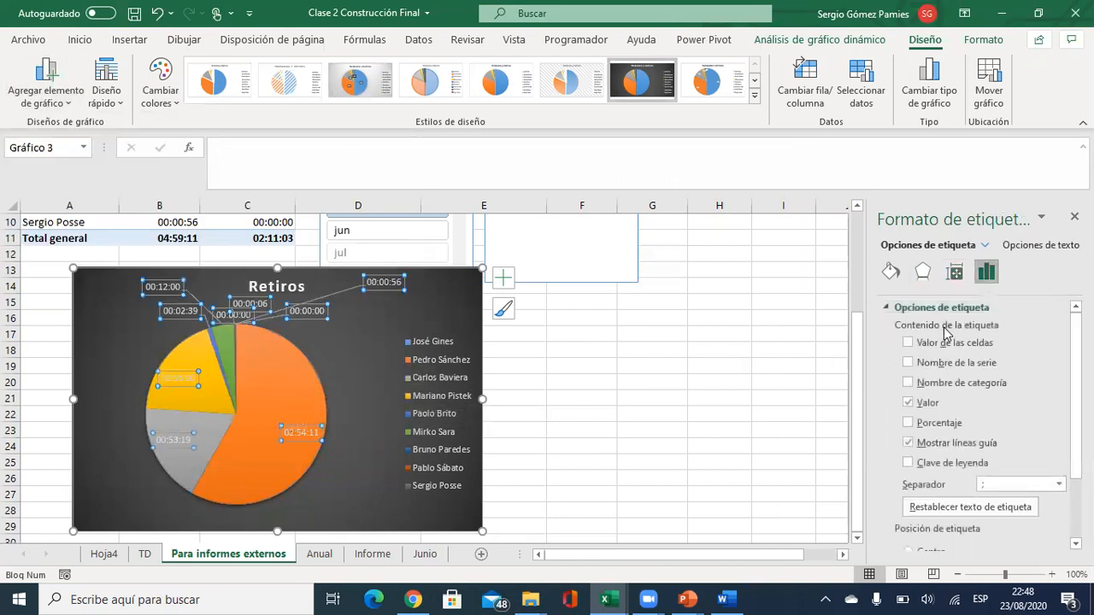
pyautogui.click(909, 423)
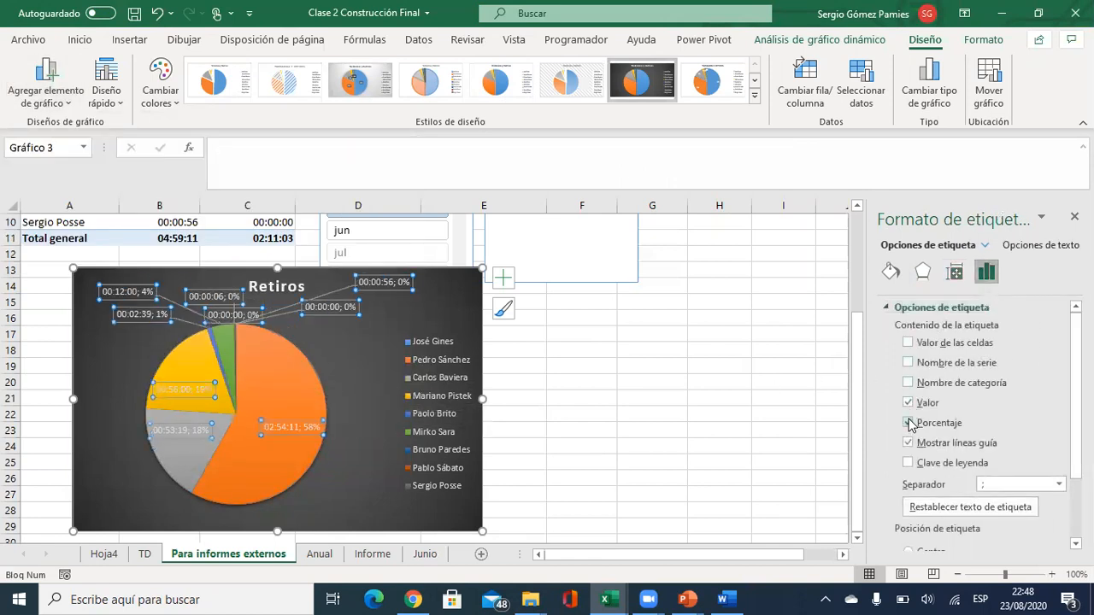
pyautogui.click(907, 403)
pyautogui.click(598, 365)
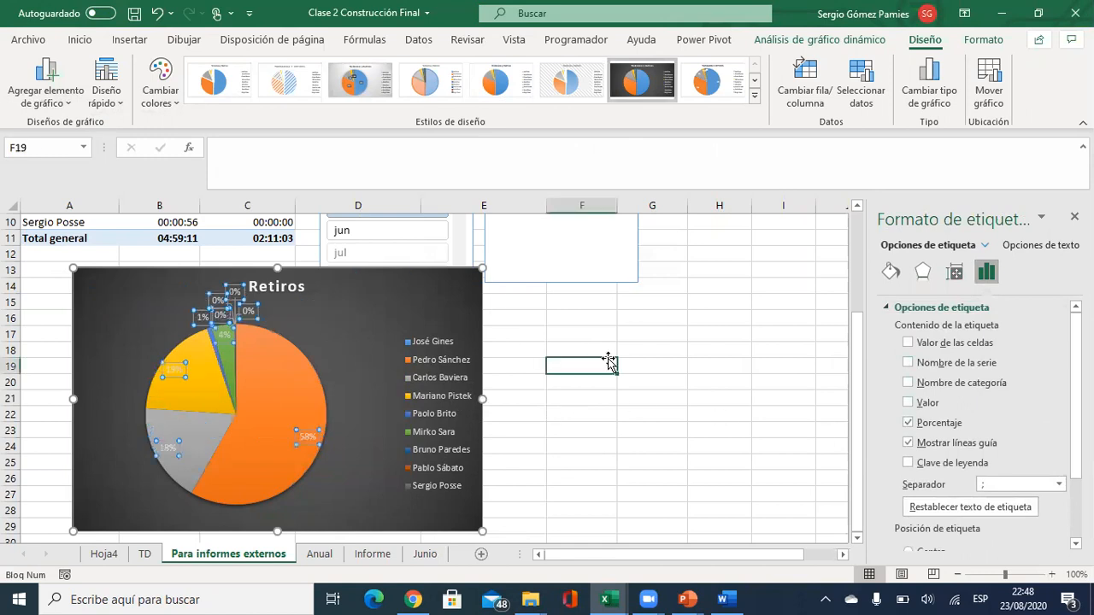
pyautogui.click(354, 286)
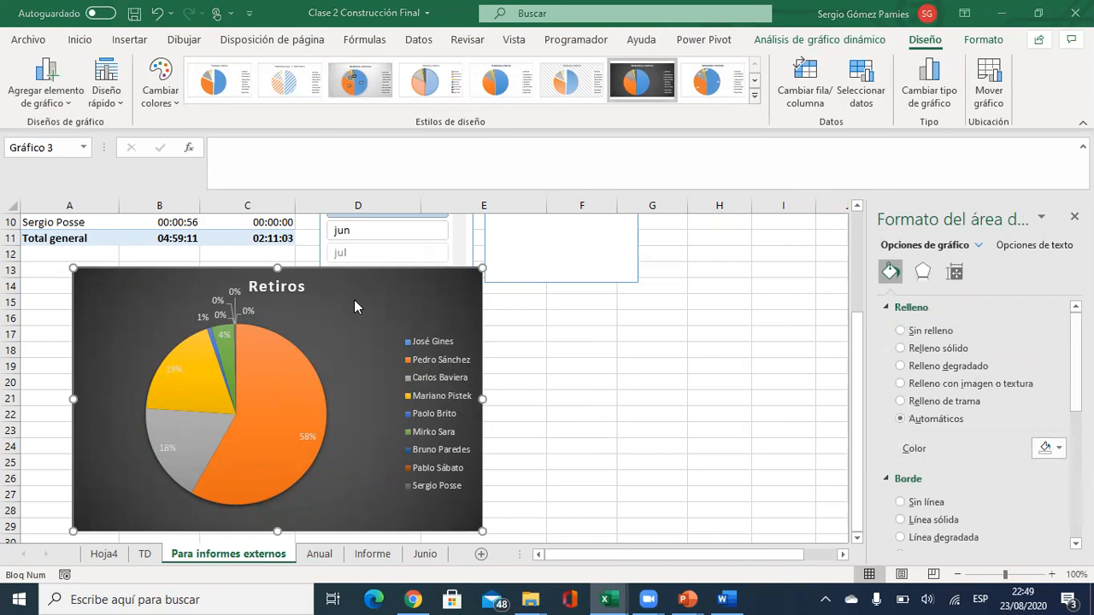
pyautogui.hotkey('alt', 'Tab')
# Paste the Retiros pie beside the Tardanzas chart on slide 3, then go to slide 4.
pyautogui.click(530, 301)
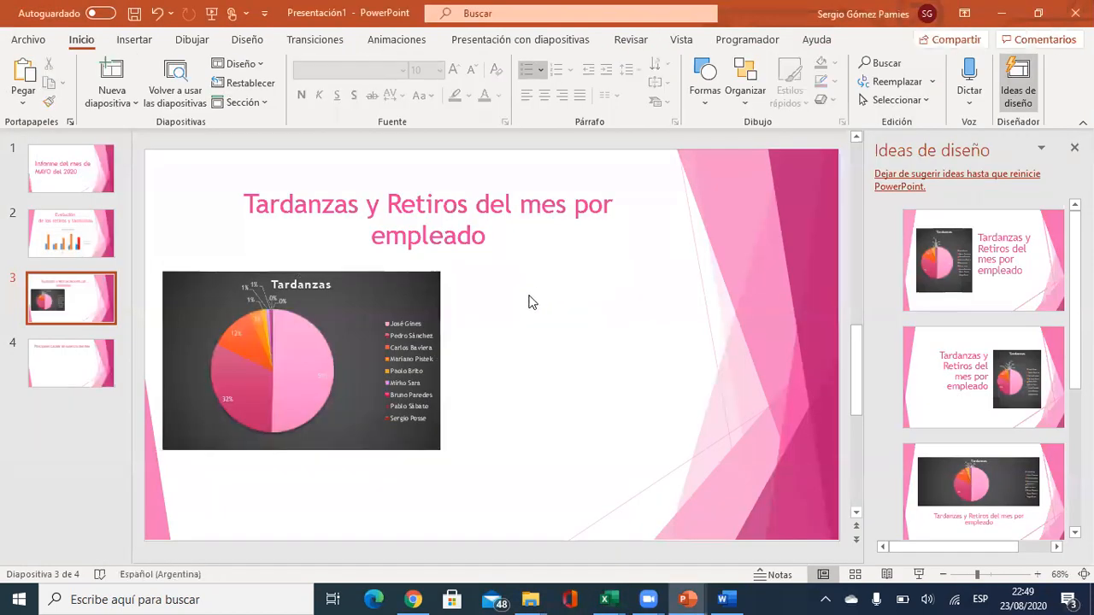
pyautogui.hotkey('ctrl', 'v')
pyautogui.moveTo(557, 273); pyautogui.dragTo(642, 292)
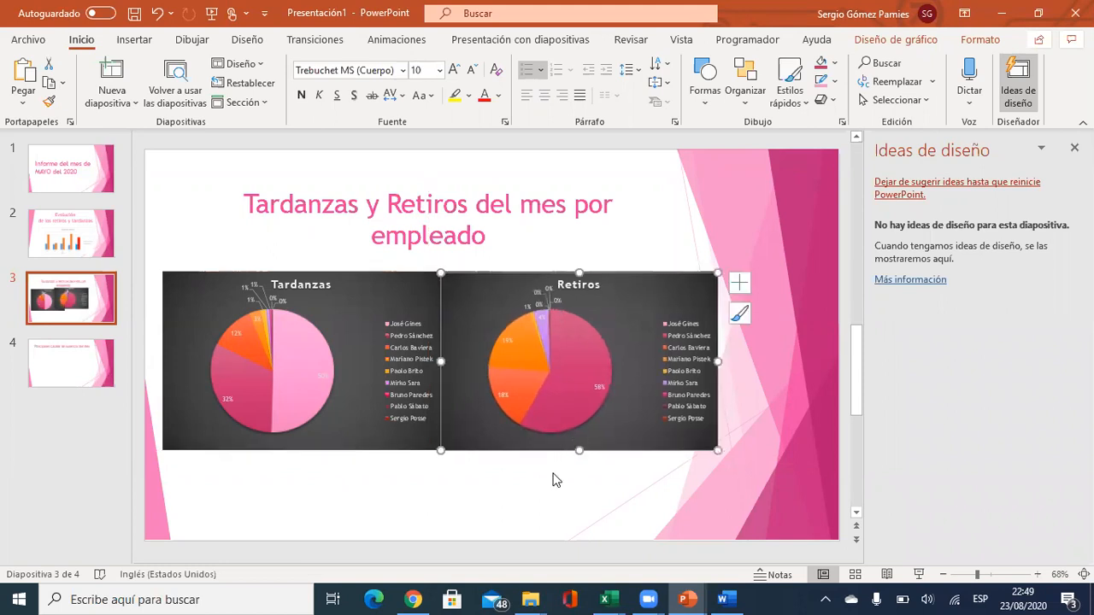
pyautogui.click(557, 479)
pyautogui.moveTo(519, 380)
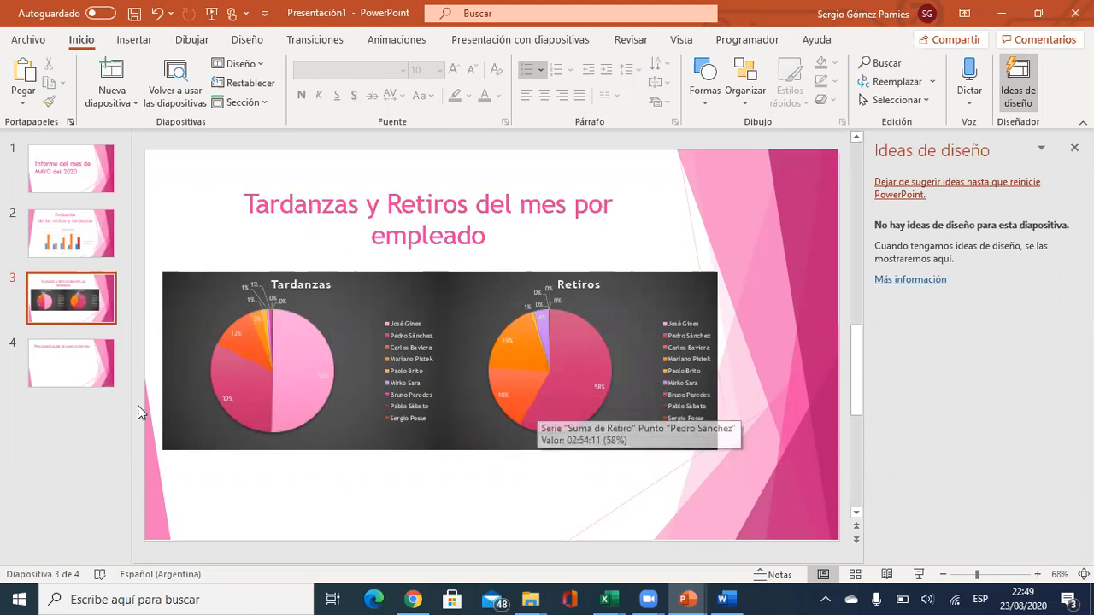
pyautogui.click(89, 365)
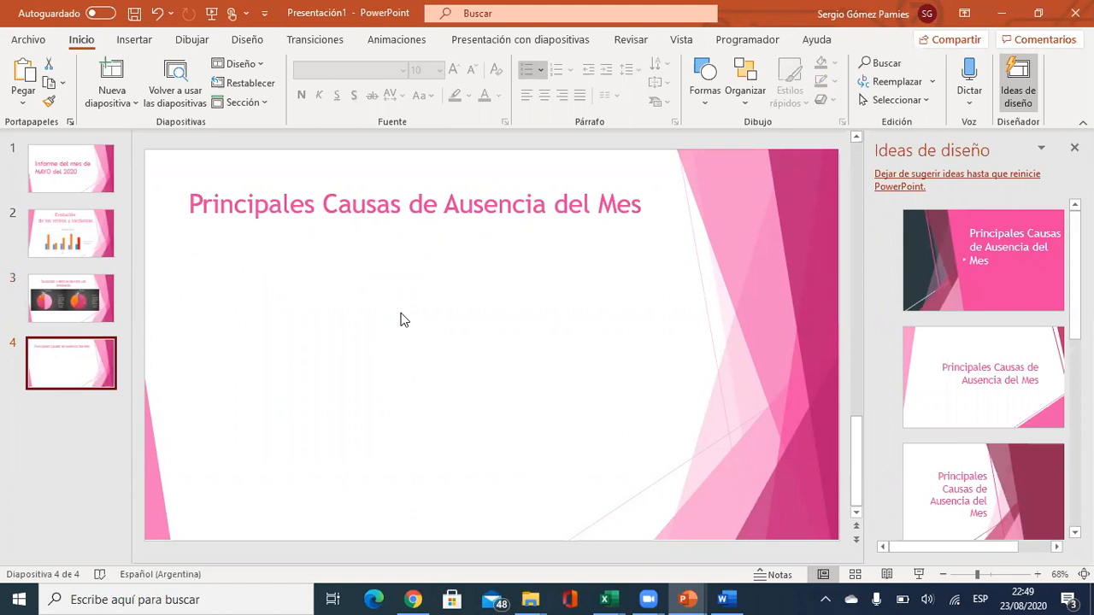
# Show the pivot field list and drag Suma de Retiro and Suma de Tardanza out of Valores.
pyautogui.hotkey('alt', 'Tab')
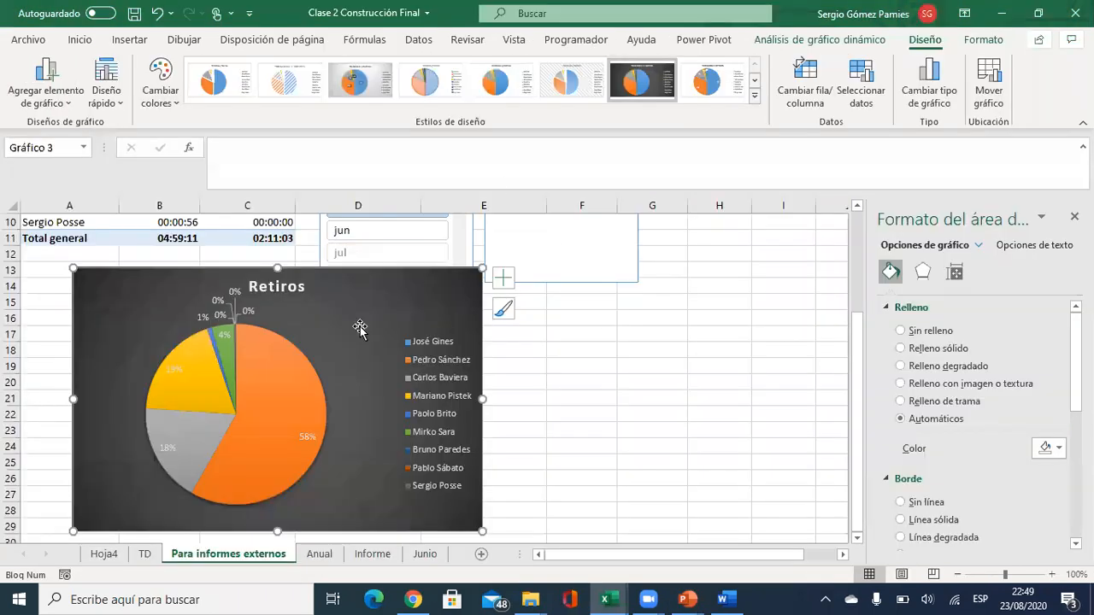
pyautogui.scroll(3, 359, 324)
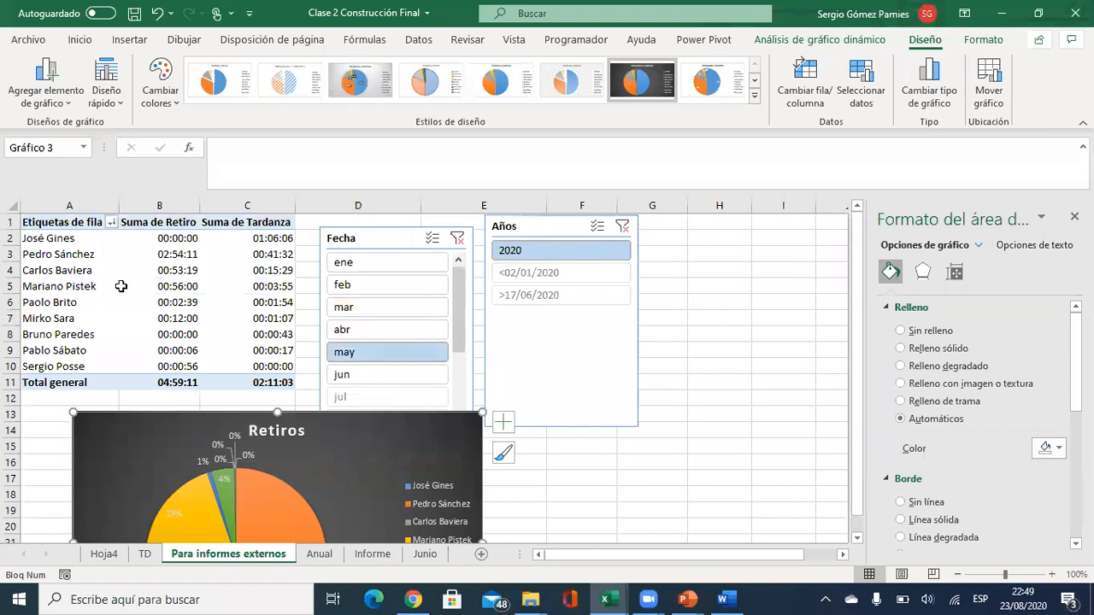
pyautogui.click(1074, 217)
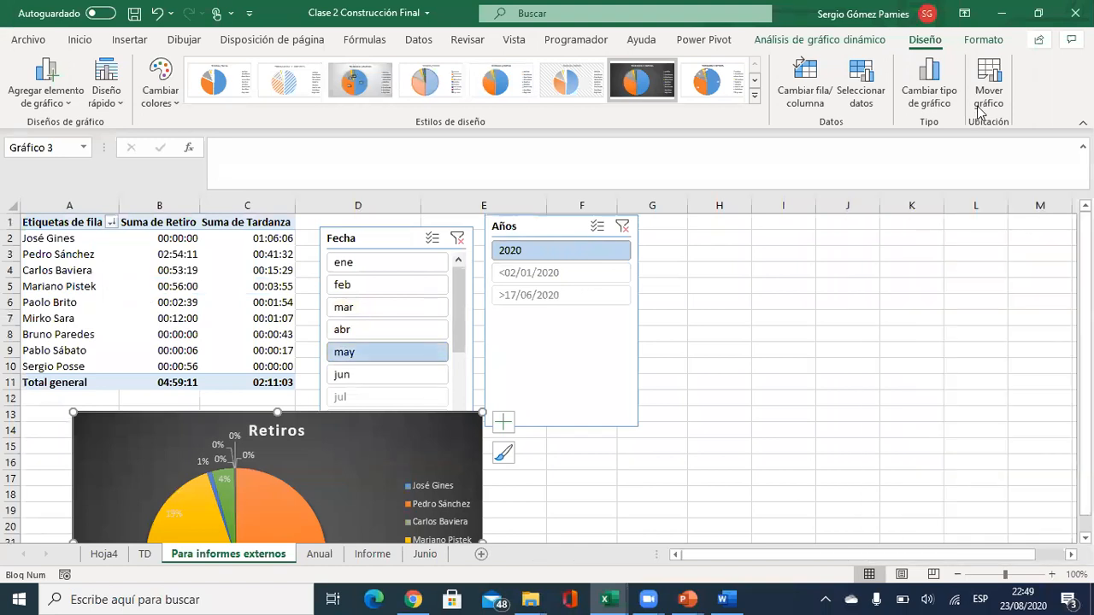
pyautogui.click(235, 318)
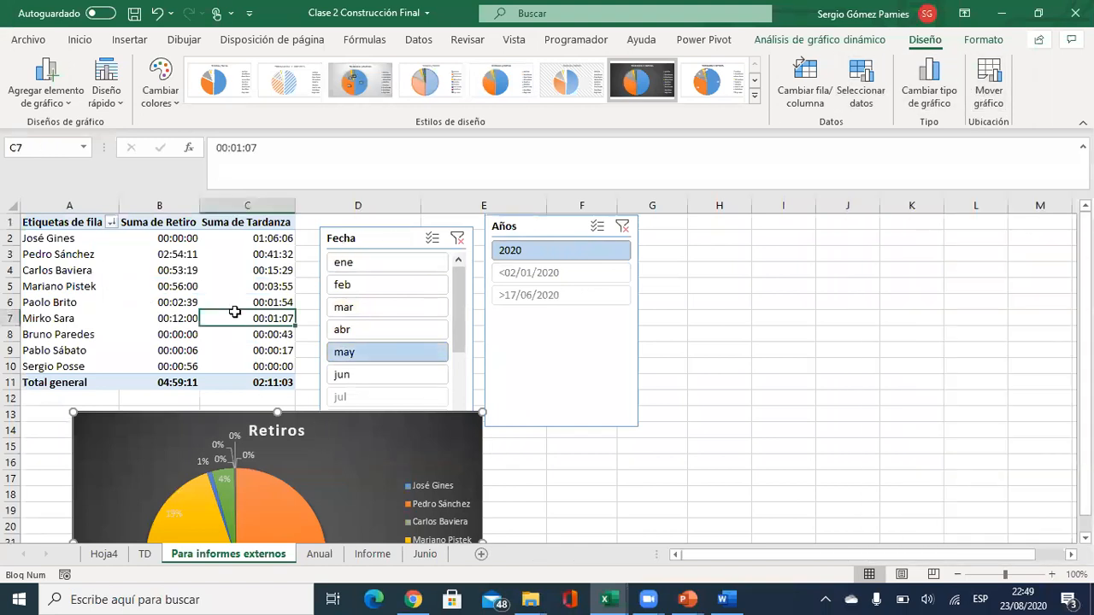
pyautogui.click(858, 39)
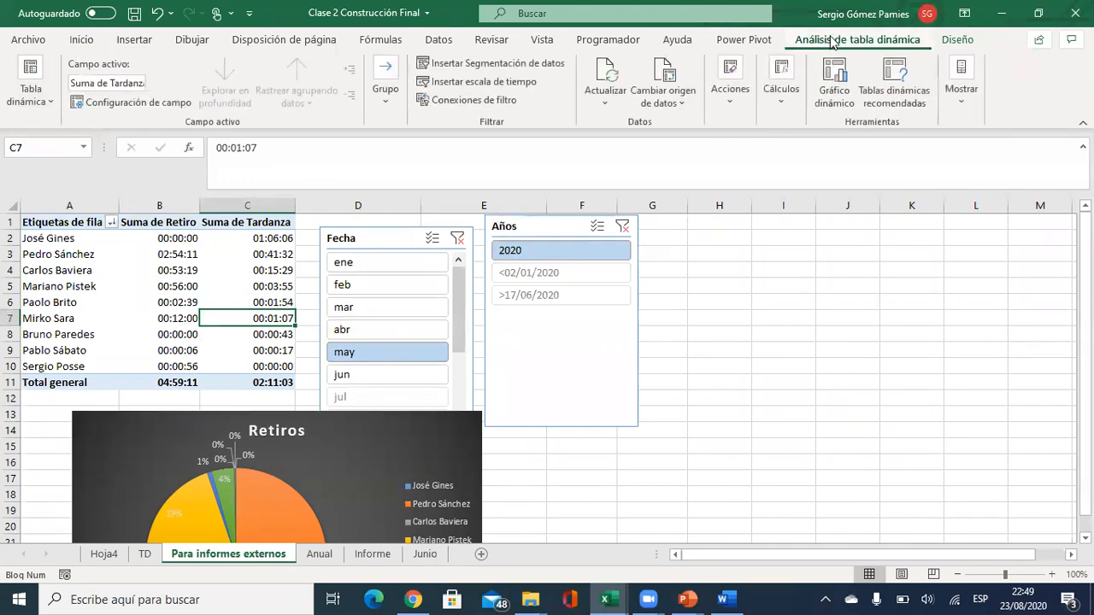
pyautogui.click(960, 85)
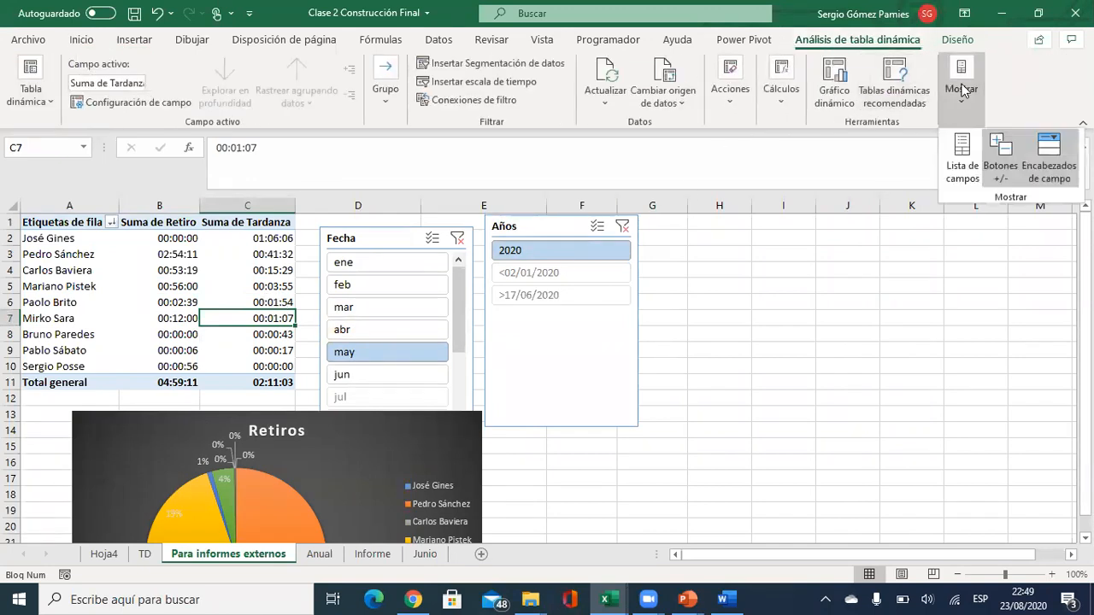
pyautogui.click(964, 168)
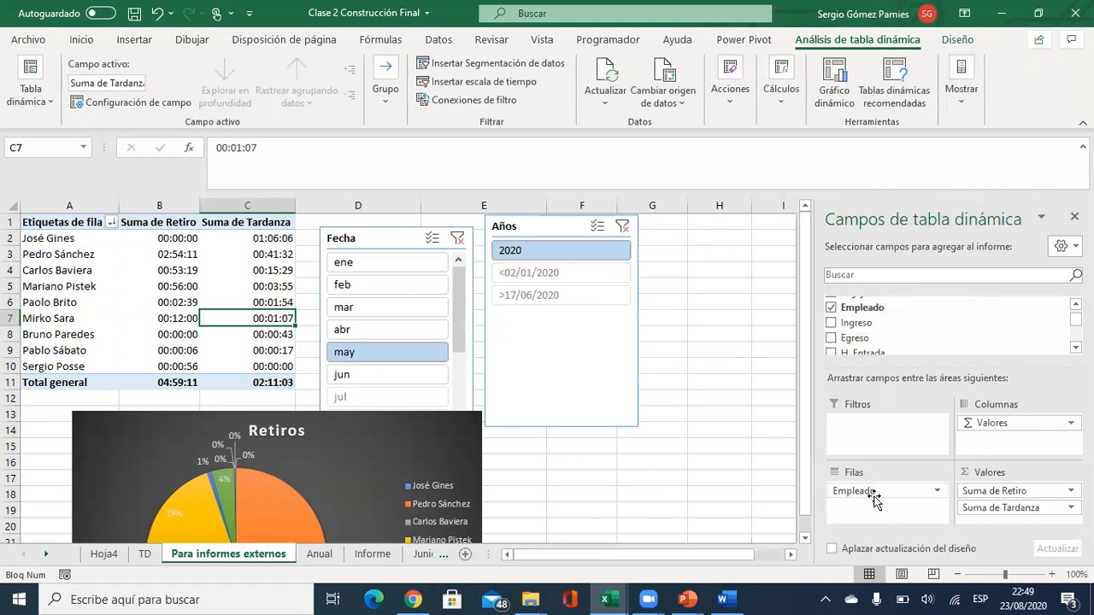
pyautogui.moveTo(975, 491); pyautogui.dragTo(937, 339)
pyautogui.moveTo(1002, 499); pyautogui.dragTo(947, 337)
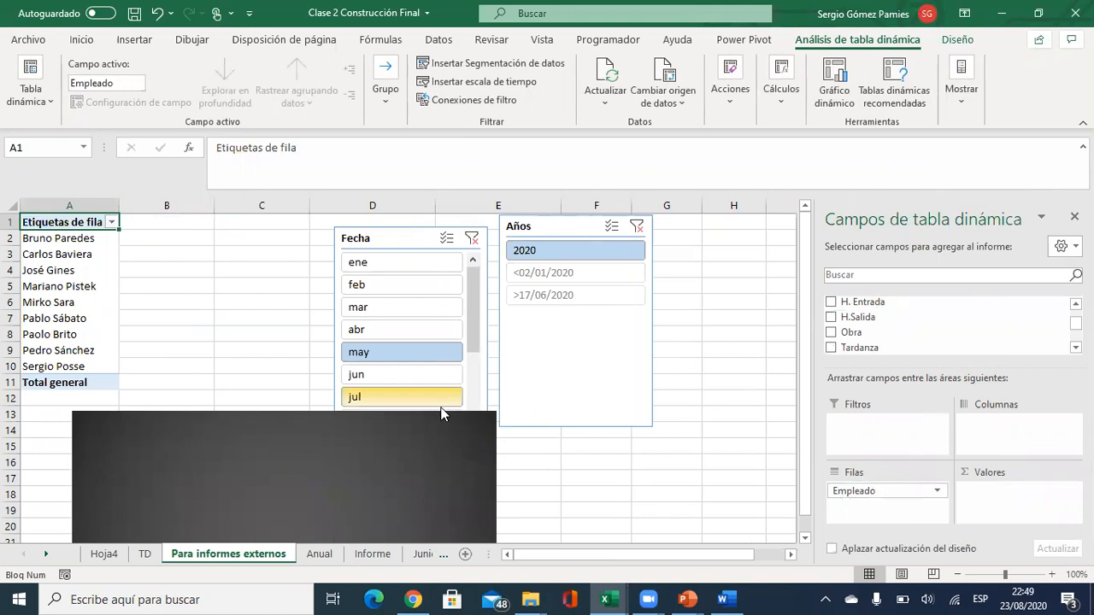
# Select the Causa de Ausencias pie chart in the Word report to copy it.
pyautogui.hotkey('alt', 'Tab')
pyautogui.press('Tab')
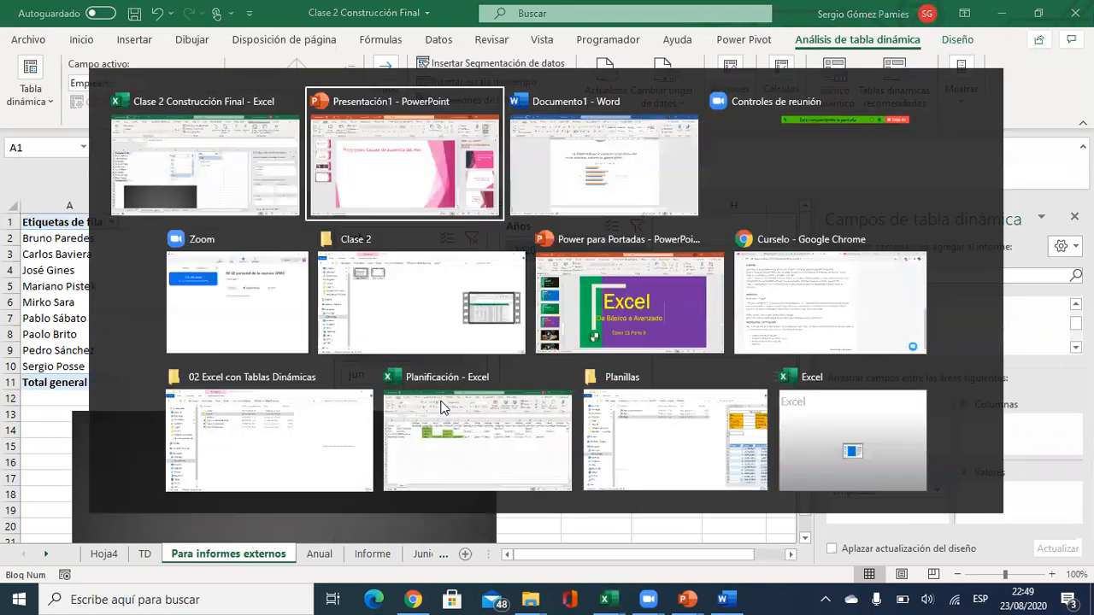
pyautogui.scroll(2, 504, 391)
pyautogui.scroll(1, 515, 386)
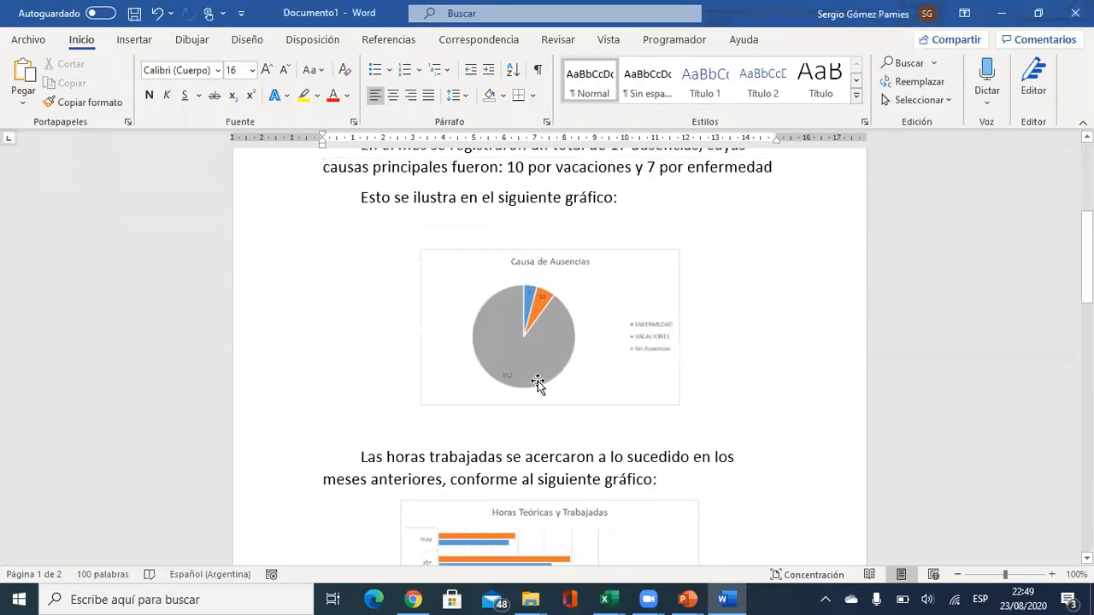
pyautogui.scroll(1, 567, 325)
pyautogui.click(642, 426)
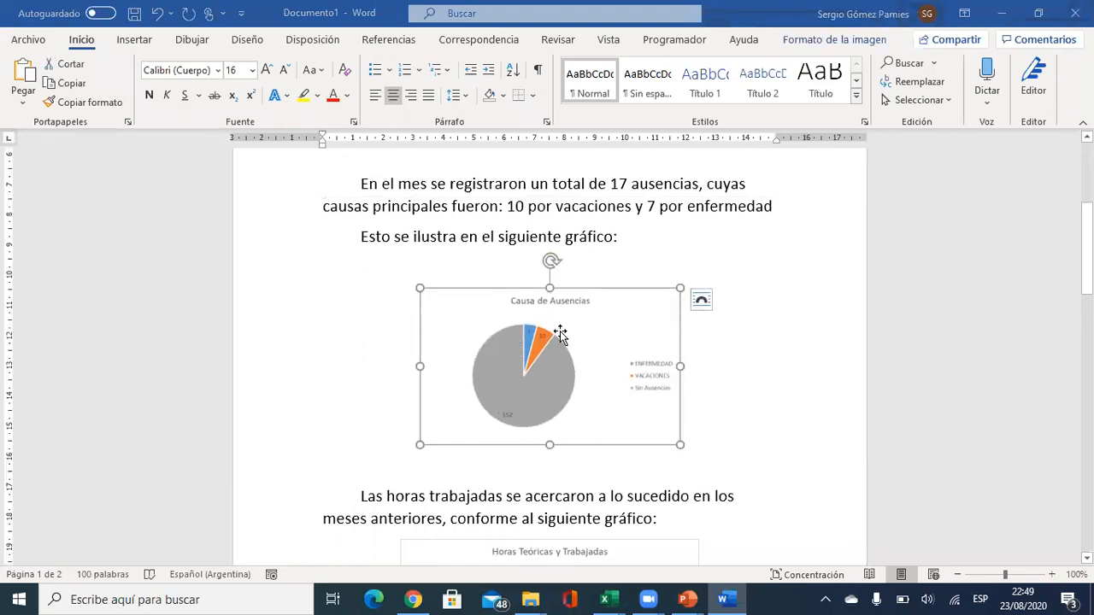
# Paste the Causa de Ausencias chart onto PowerPoint slide 4.
pyautogui.hotkey('alt', 'Tab')
pyautogui.press('Tab')
pyautogui.hotkey('ctrl', 'v')
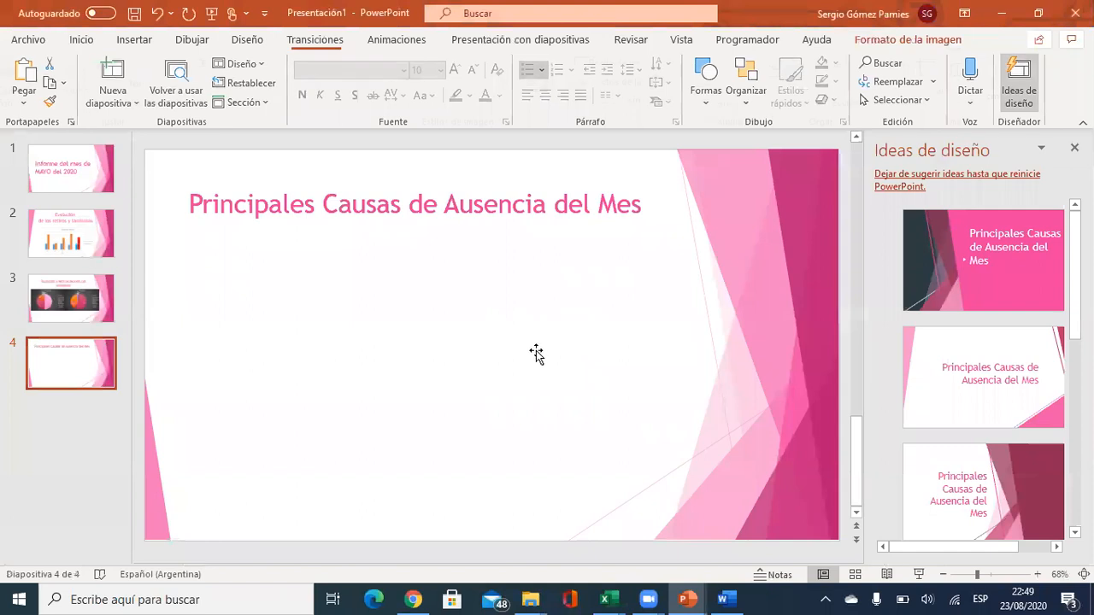
# Enlarge the pasted Causa de Ausencias chart and centre it beneath the slide 4 title.
pyautogui.moveTo(404, 398); pyautogui.dragTo(250, 484)
pyautogui.moveTo(497, 325); pyautogui.dragTo(552, 310)
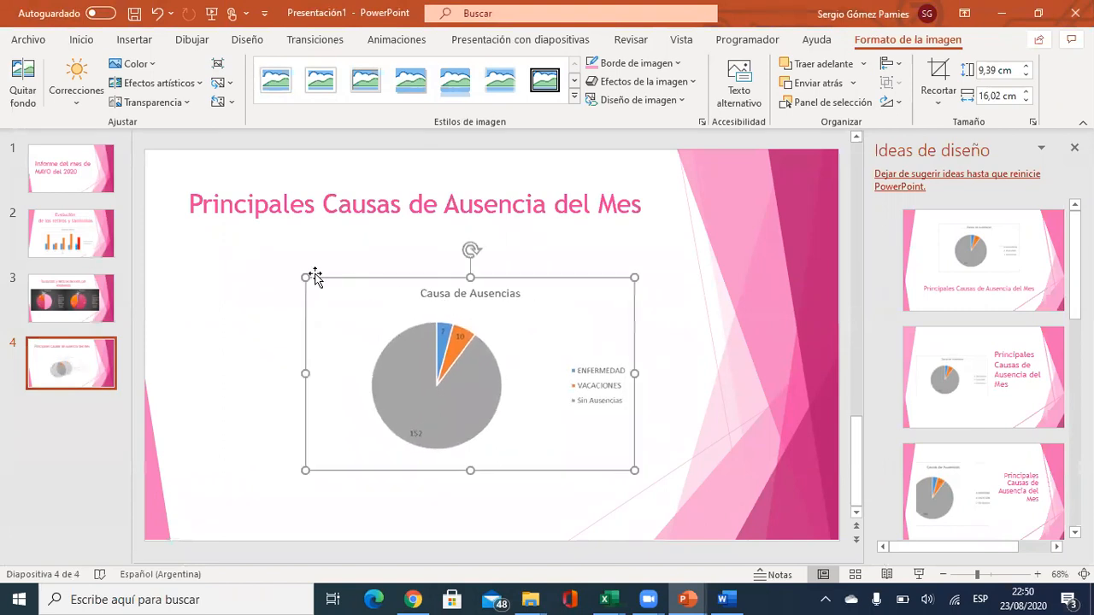
pyautogui.moveTo(305, 276); pyautogui.dragTo(251, 251)
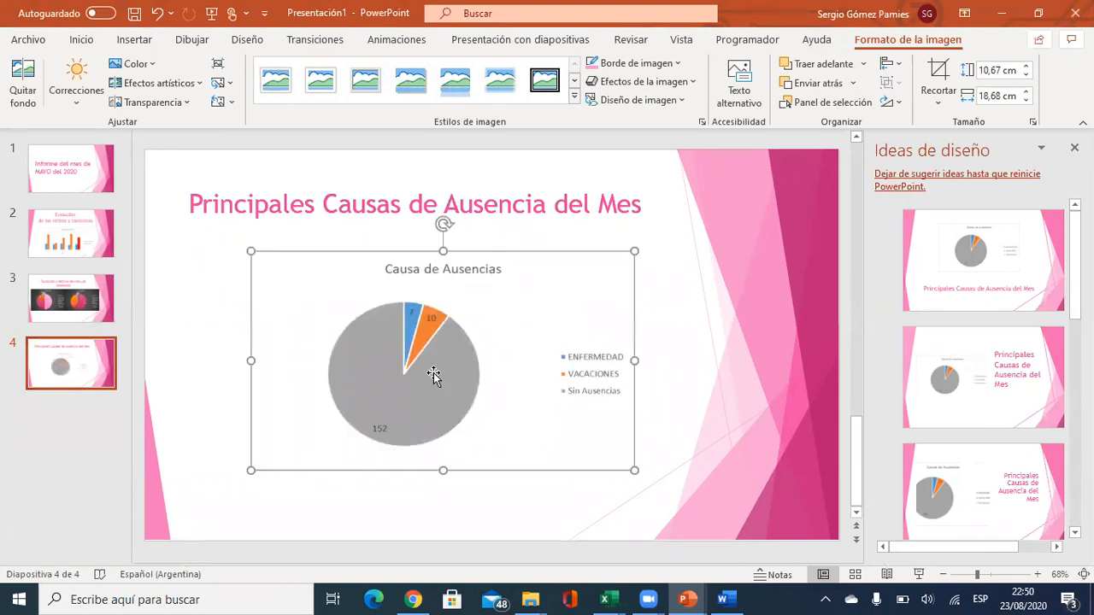